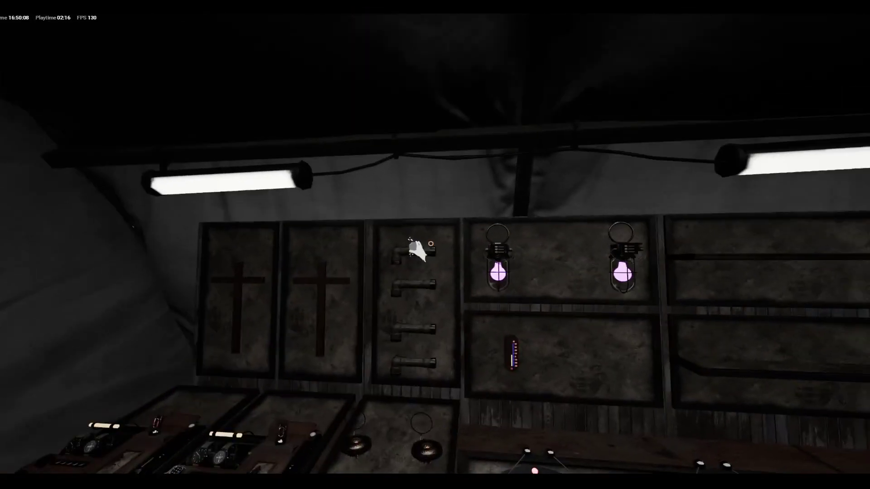
# Step: Equip the compass and carry it through the gate and lattice doors down the corridor
pyautogui.press('1')
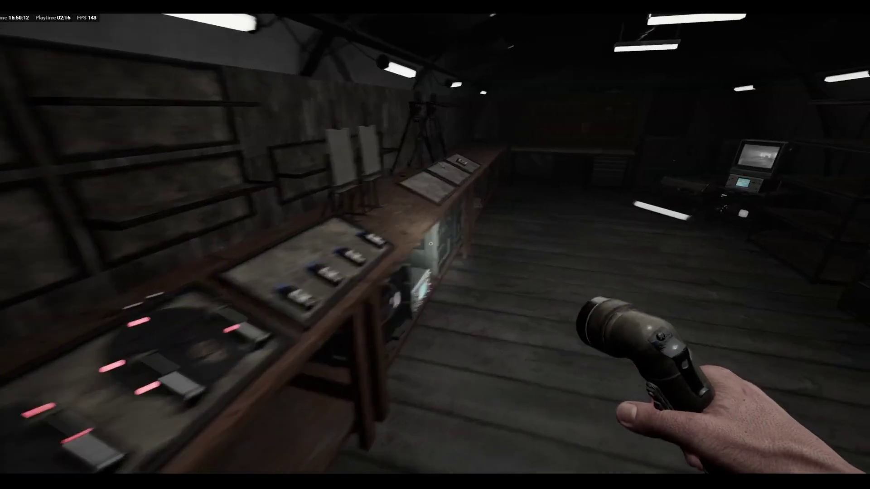
pyautogui.press('2')
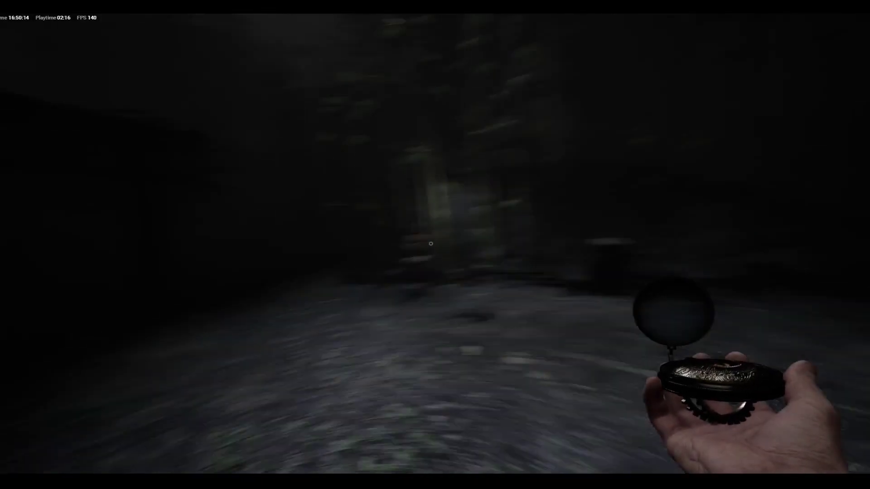
pyautogui.press('w')
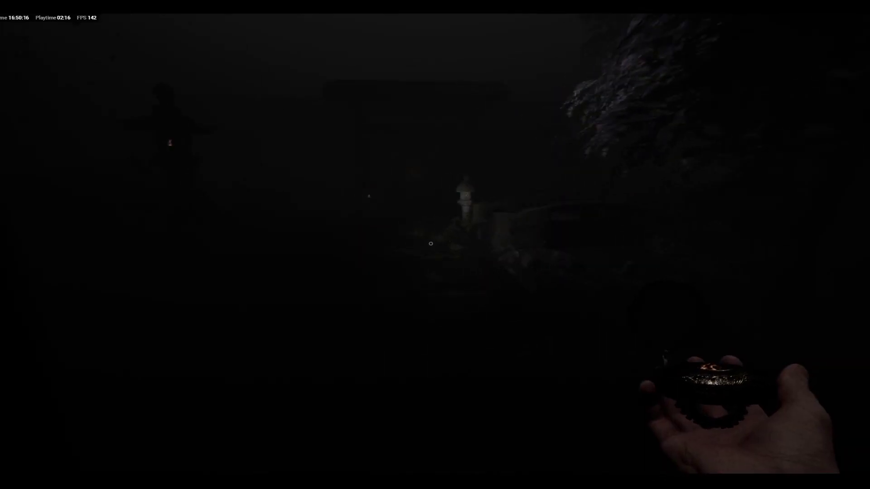
pyautogui.press('w')
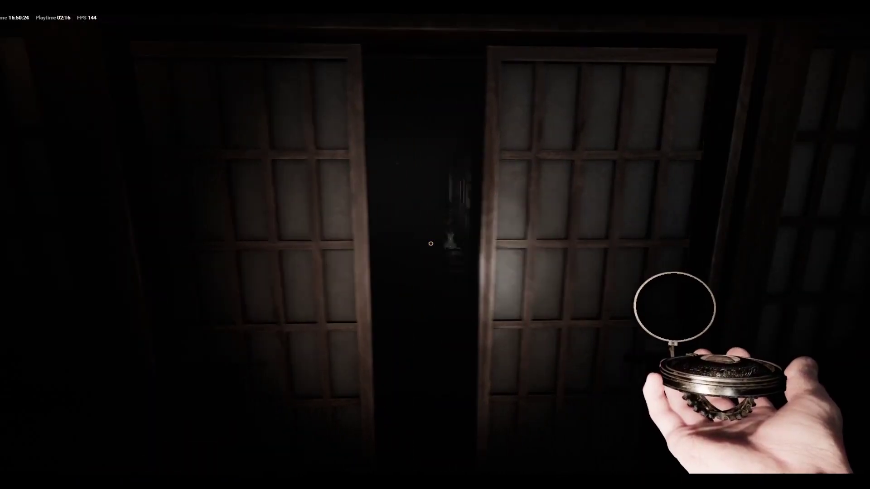
pyautogui.press('w')
pyautogui.rightClick(430, 243)
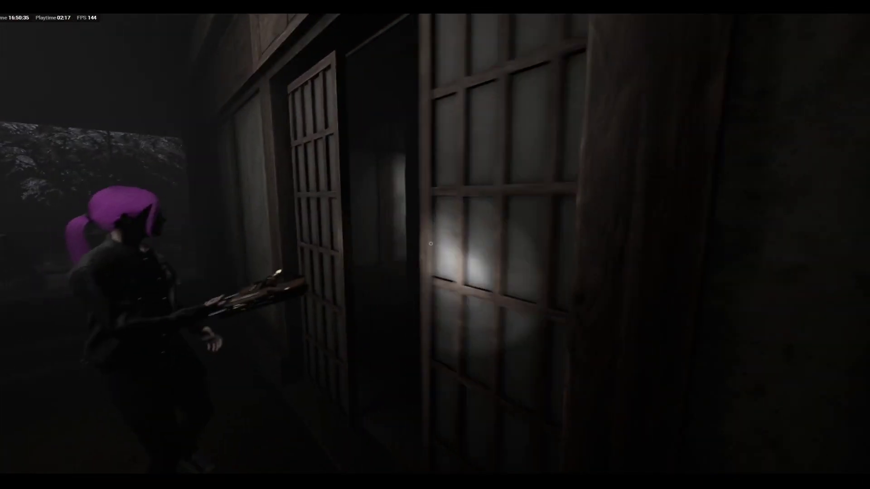
pyautogui.rightClick(430, 243)
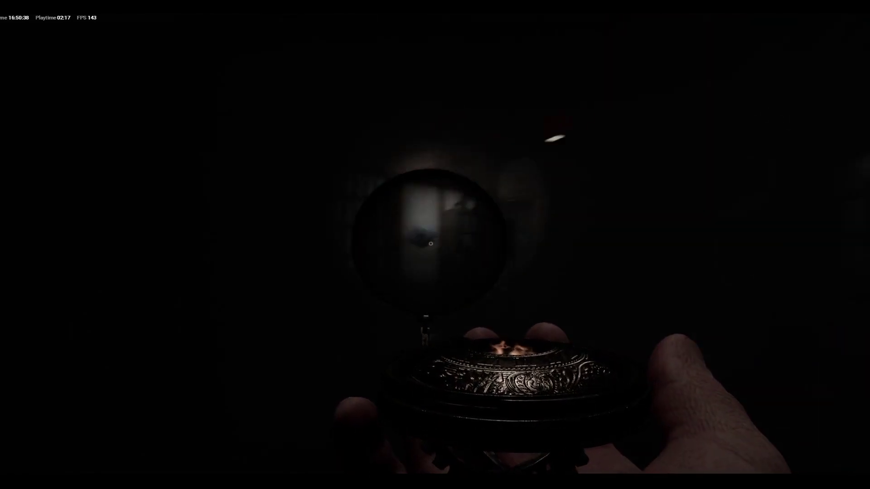
pyautogui.press('w')
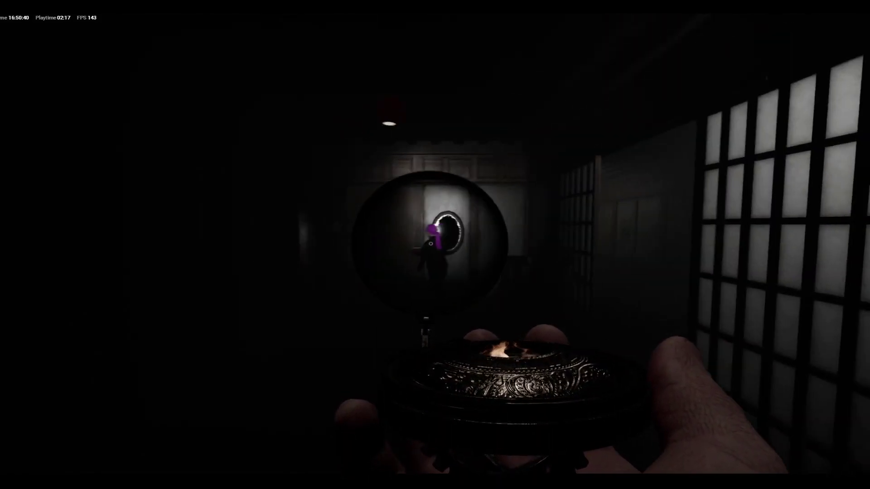
pyautogui.press('w')
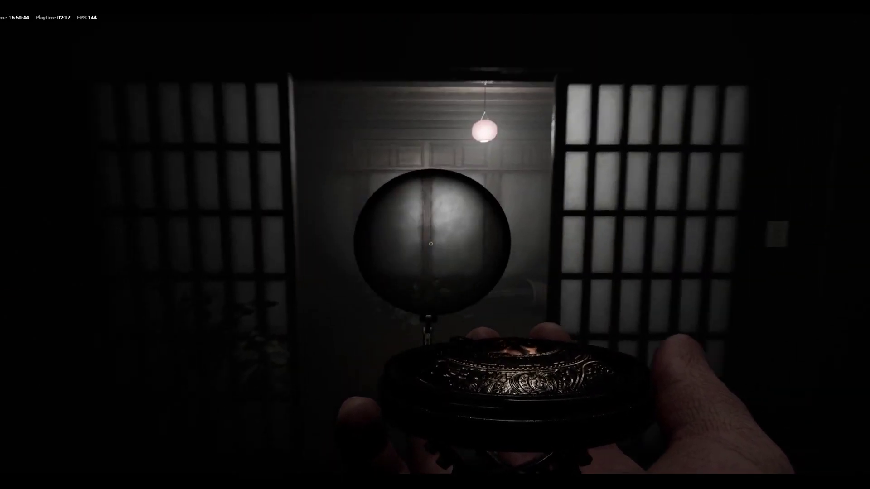
pyautogui.press('w')
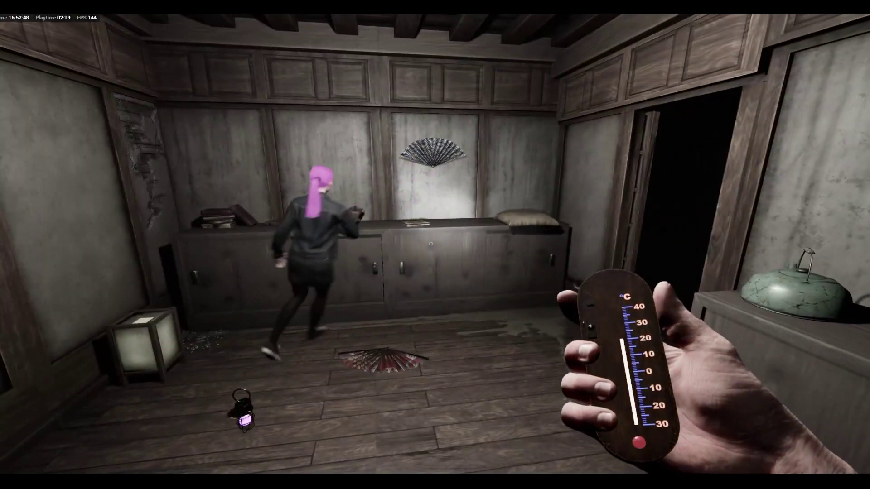
# Step: Walk from the hallway through the garden and along the lantern-lit corridor and path
pyautogui.press('w')
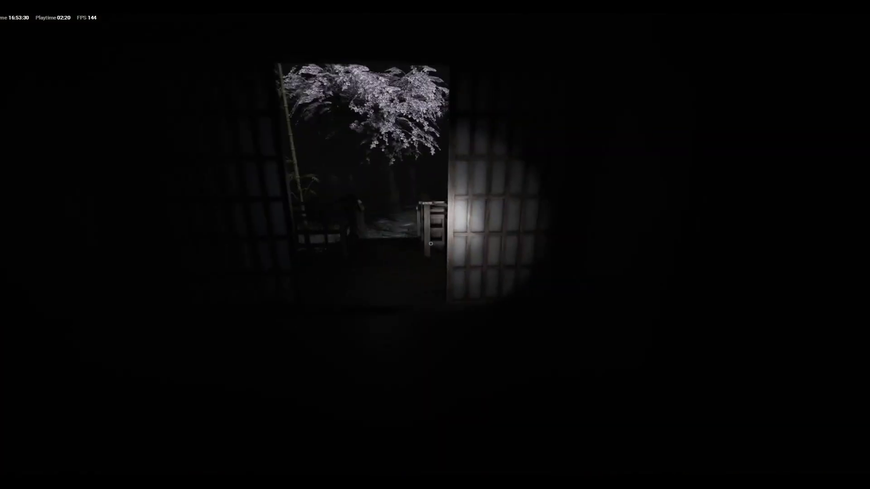
pyautogui.press('w')
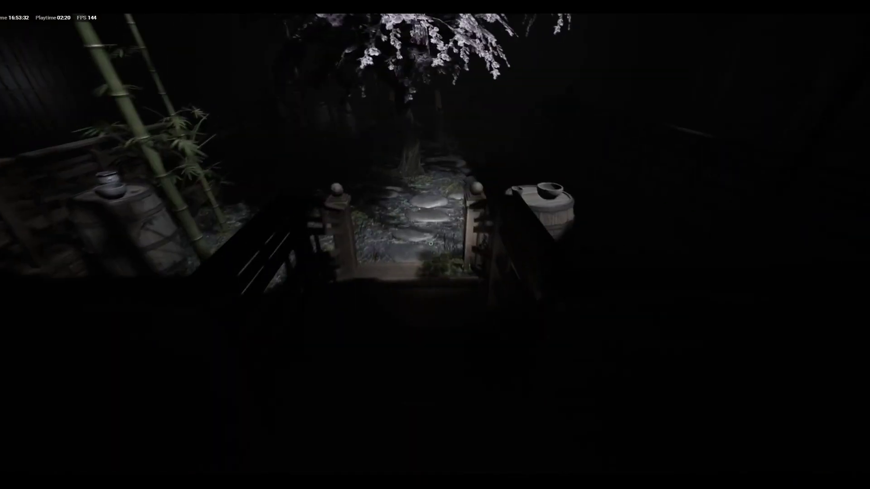
pyautogui.press('w')
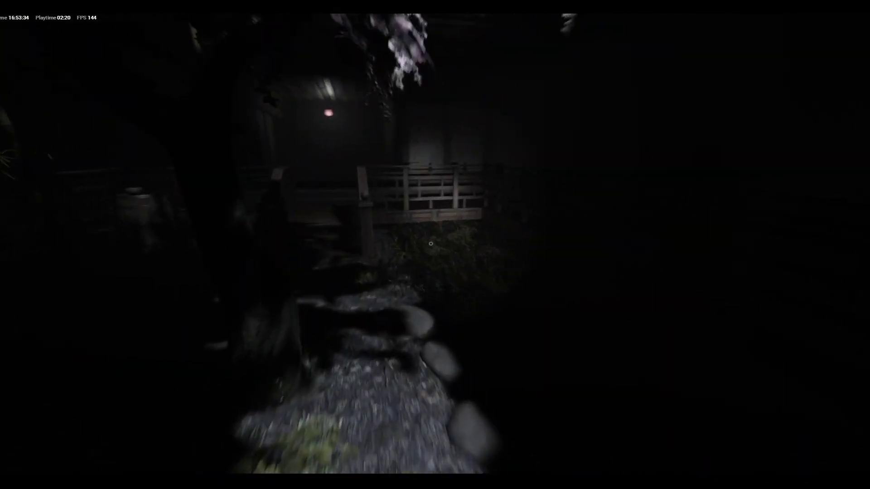
pyautogui.press('w')
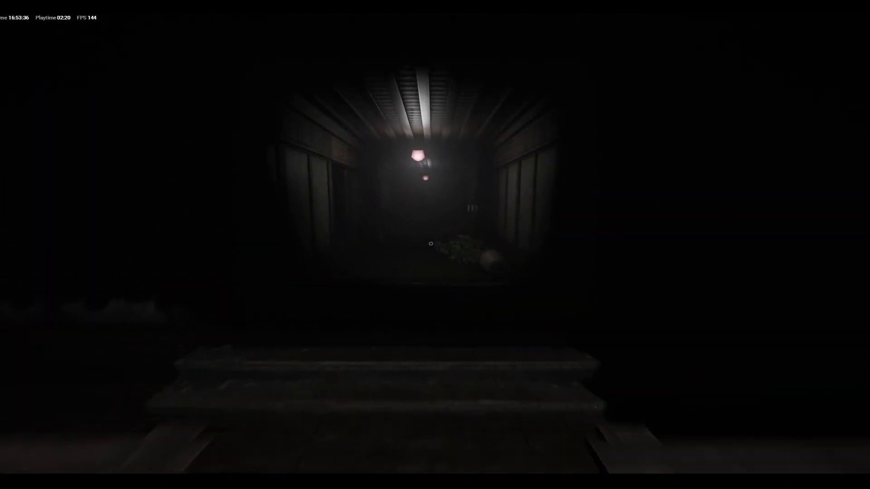
pyautogui.press('w')
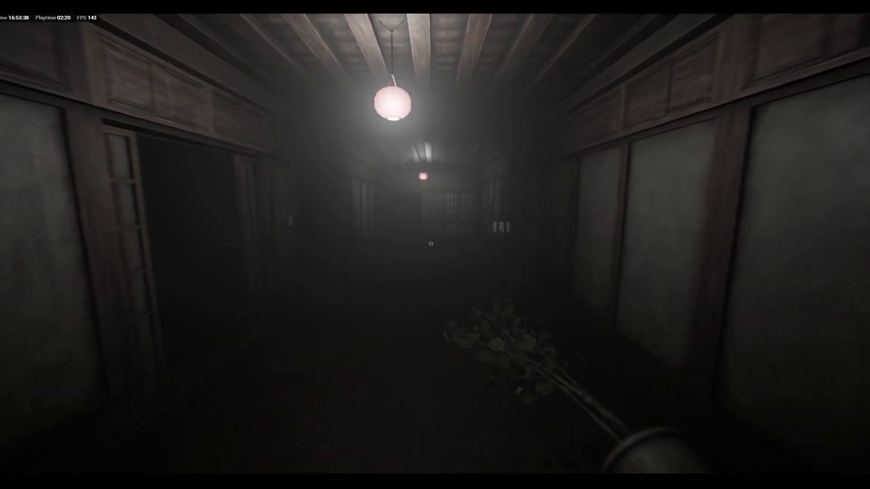
pyautogui.press('w')
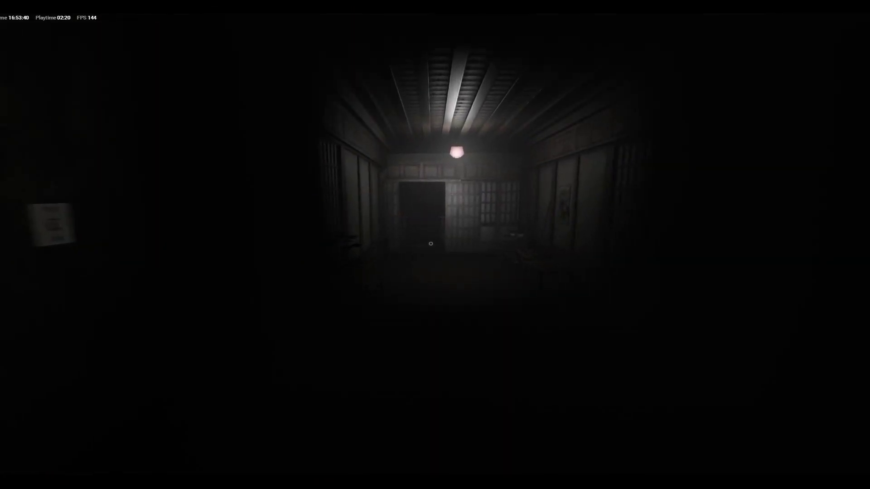
pyautogui.press('w')
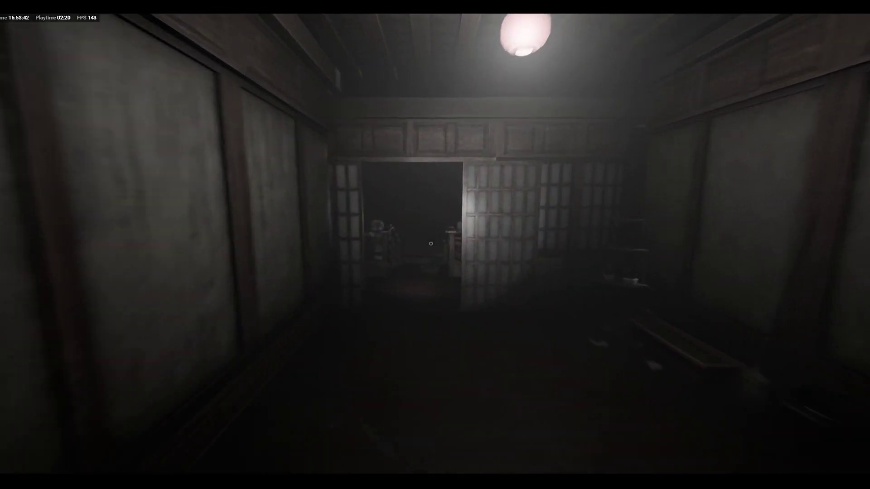
pyautogui.press('w')
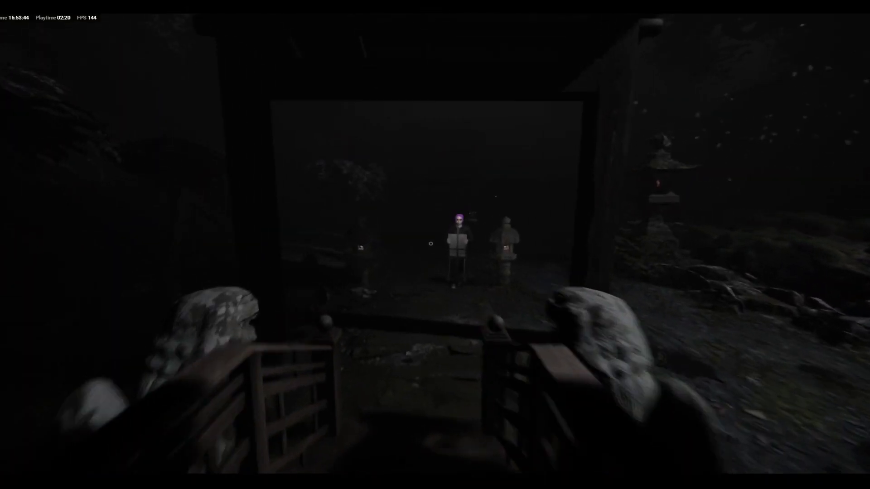
pyautogui.press('w')
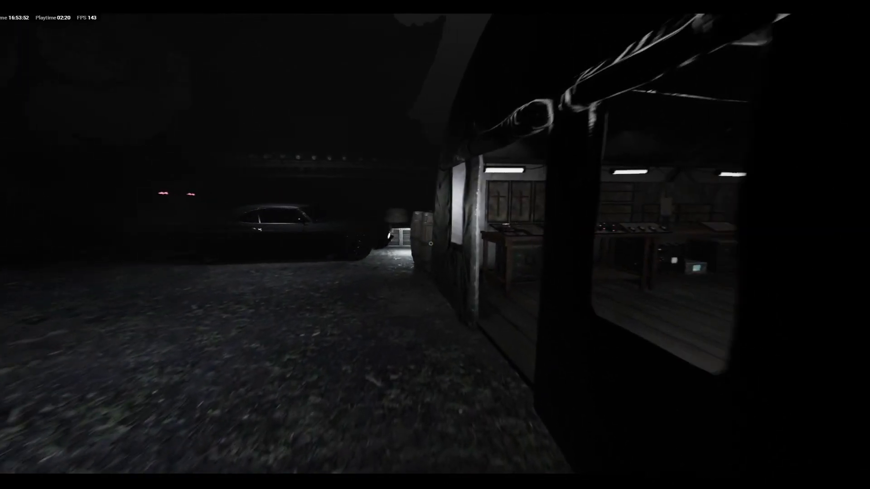
# Step: Return to the equipment tent and leave carrying the spirit box
pyautogui.press('w')
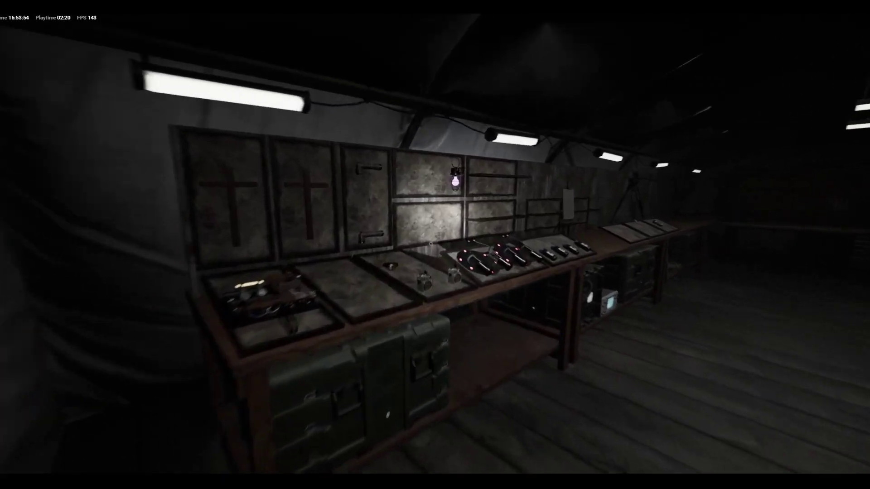
pyautogui.press('w')
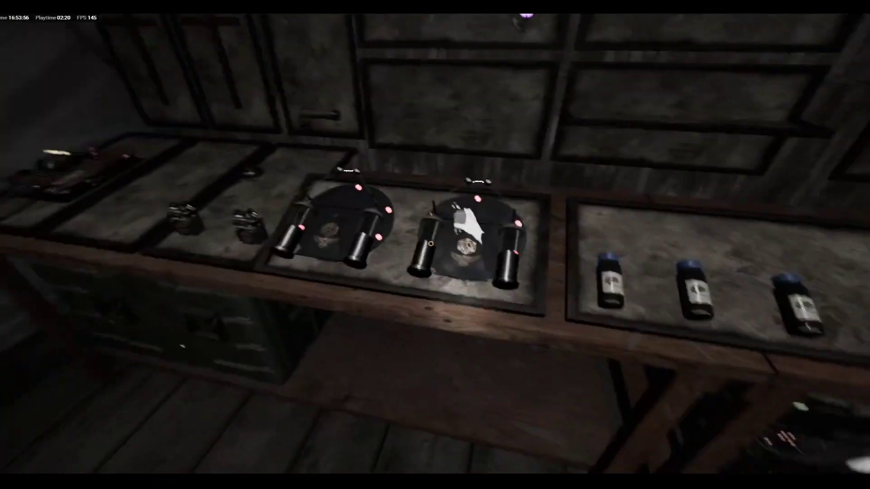
pyautogui.press('w')
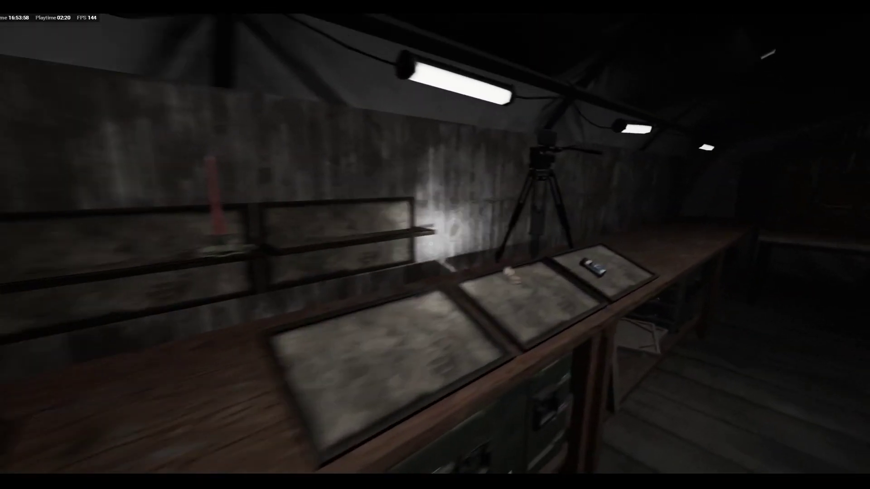
pyautogui.press('w')
pyautogui.press('w')
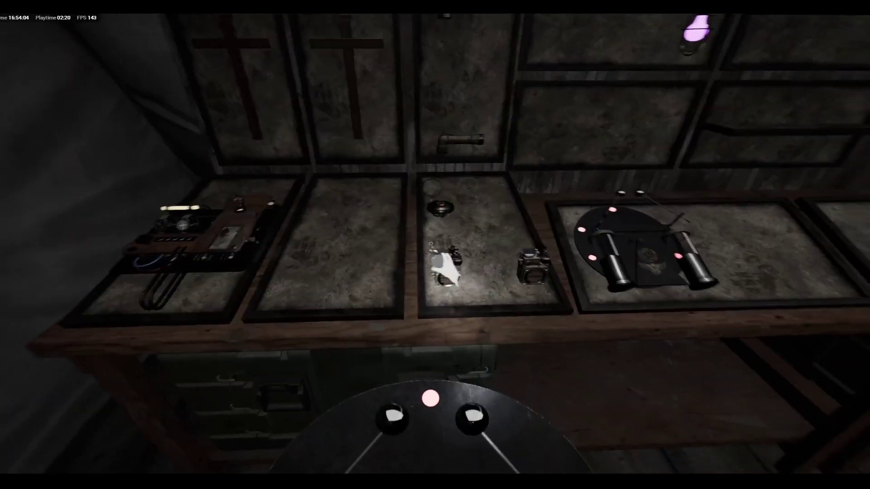
pyautogui.press('w')
pyautogui.press('w')
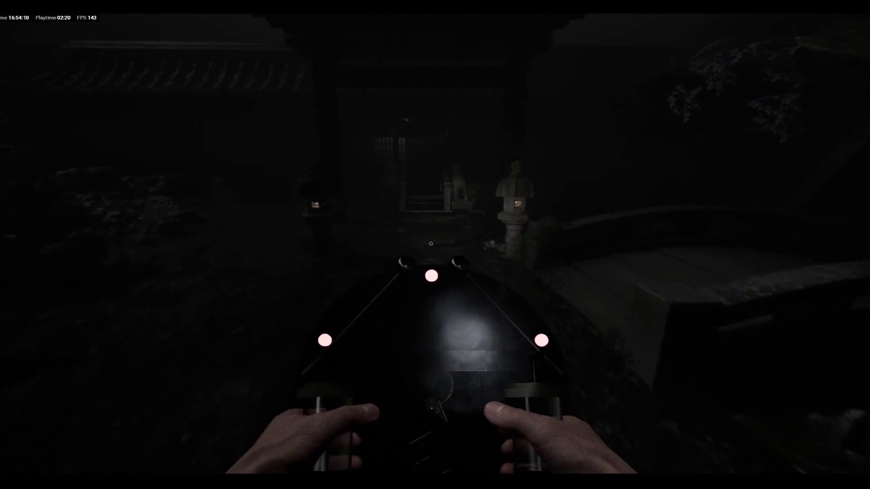
# Step: Walk through the shrine corridor and across the wooden bridge to the garden gate
pyautogui.press('w')
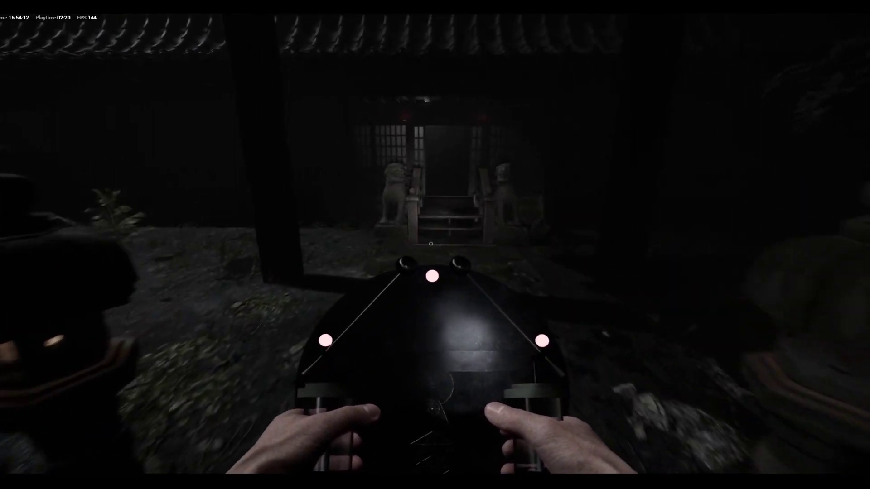
pyautogui.press('w')
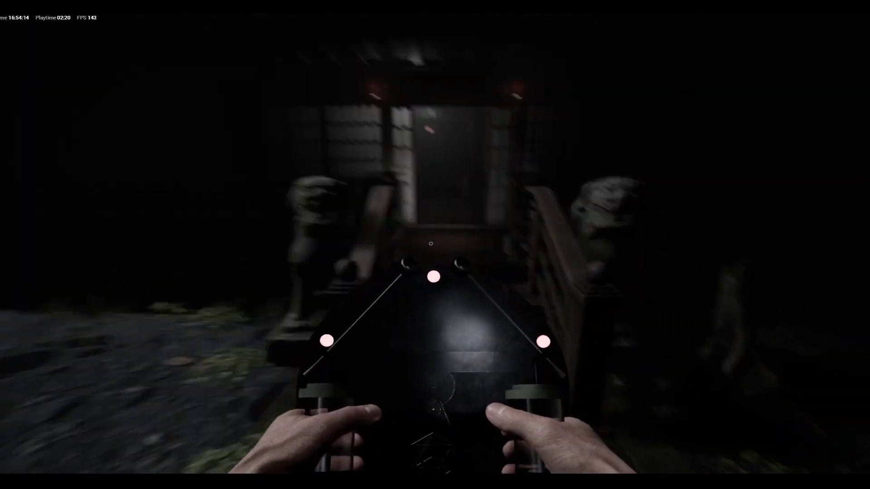
pyautogui.press('w')
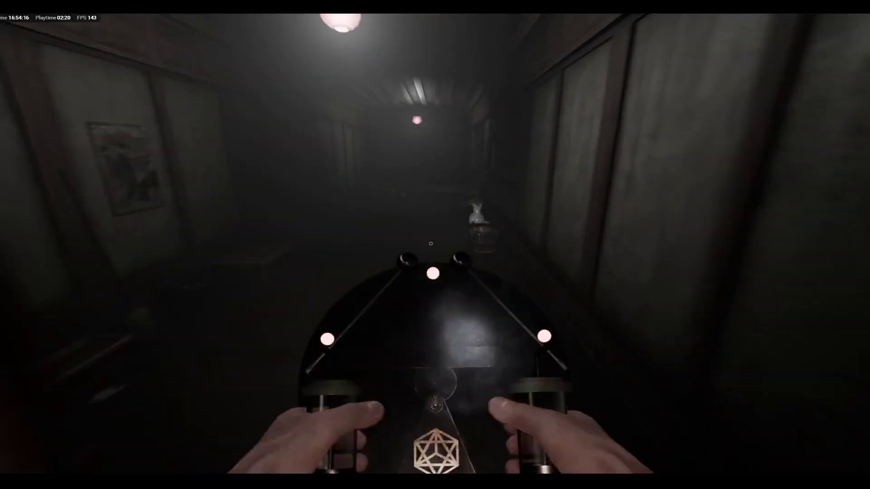
pyautogui.press('w')
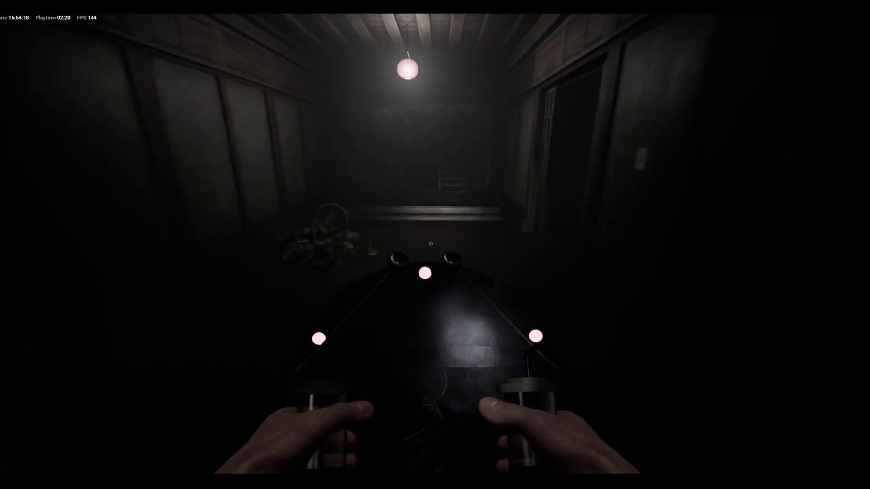
pyautogui.press('w')
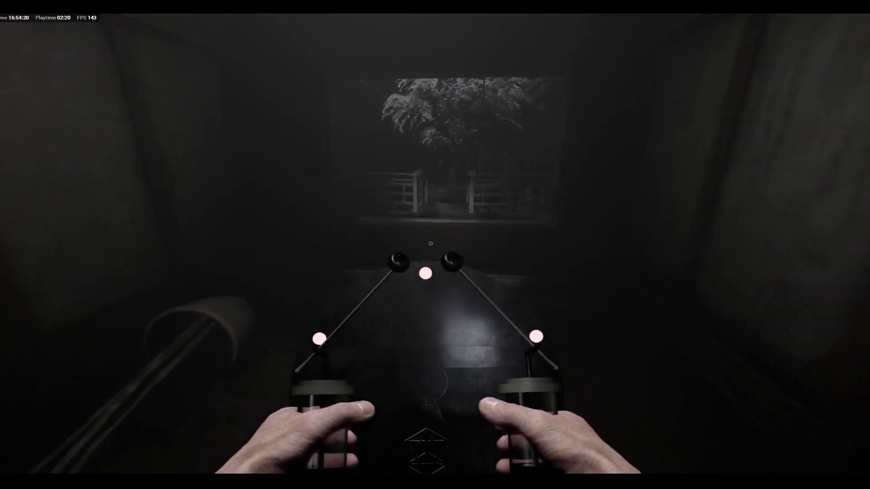
pyautogui.press('w')
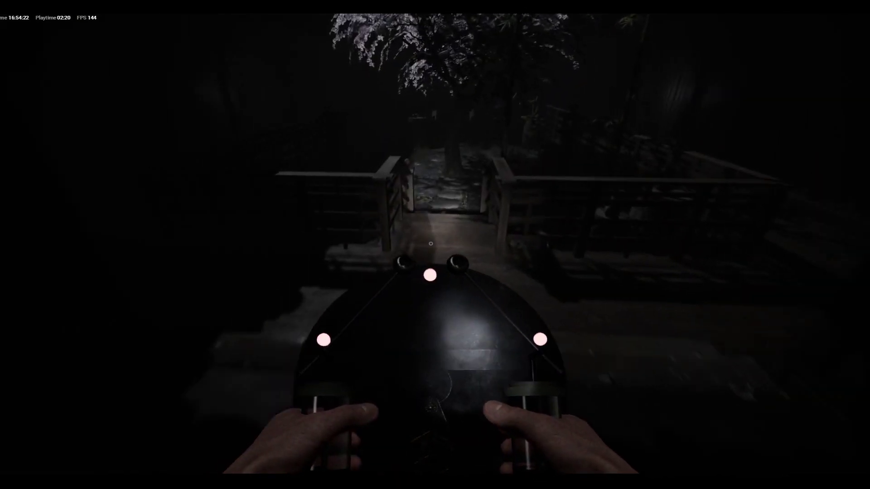
pyautogui.press('w')
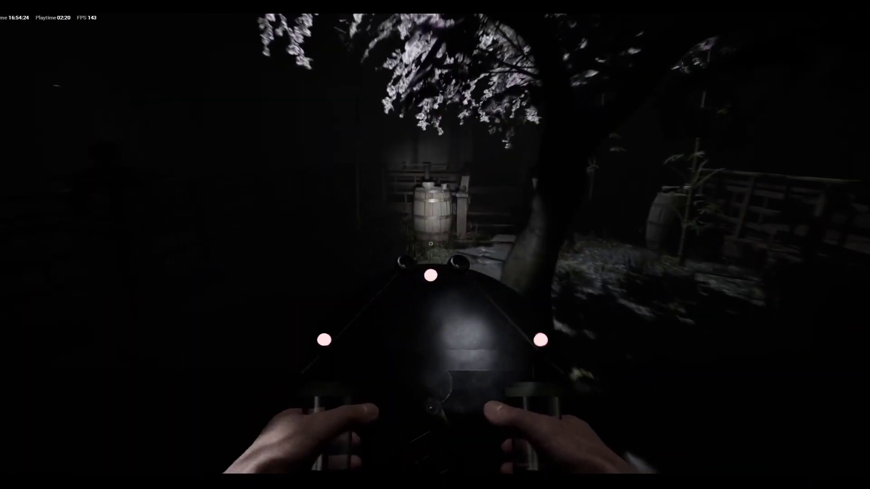
# Step: Go through the dark corridor and the hanging-lamp room into the easel room
pyautogui.press('w')
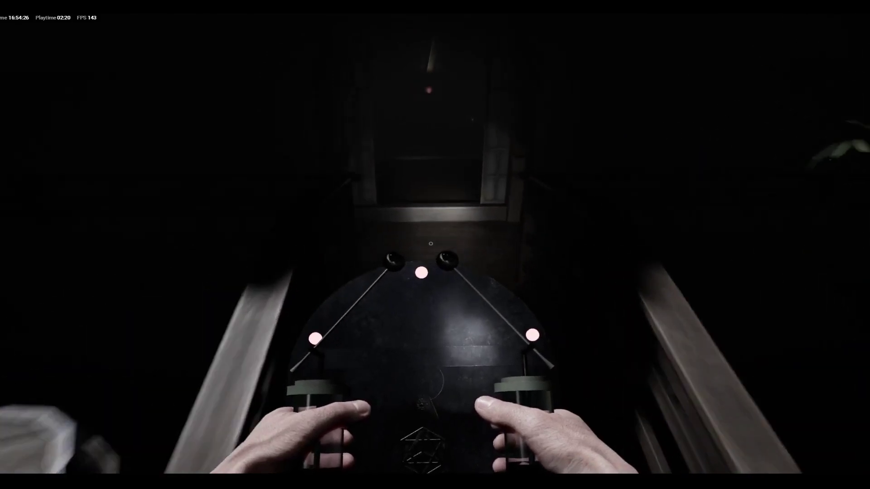
pyautogui.press('w')
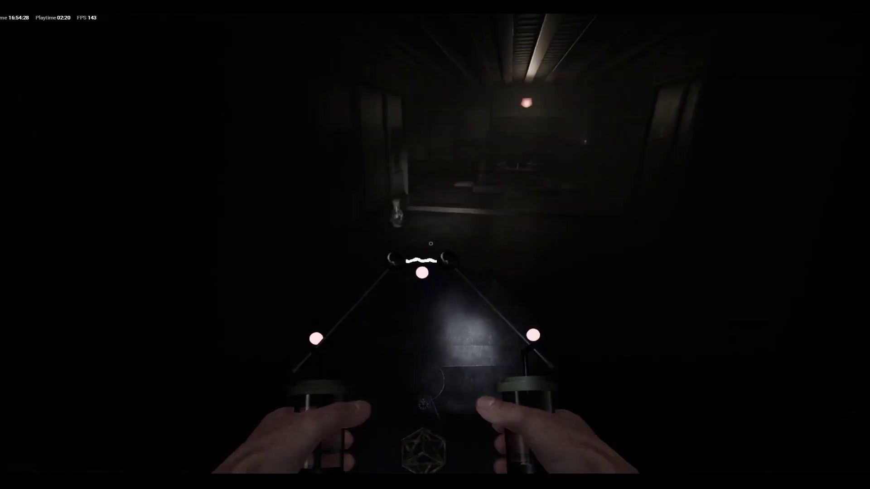
pyautogui.press('w')
pyautogui.press('w')
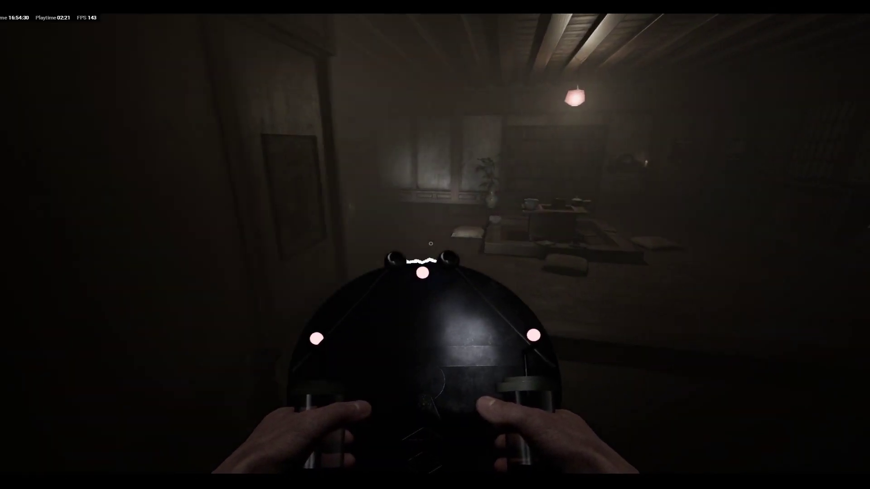
pyautogui.press('w')
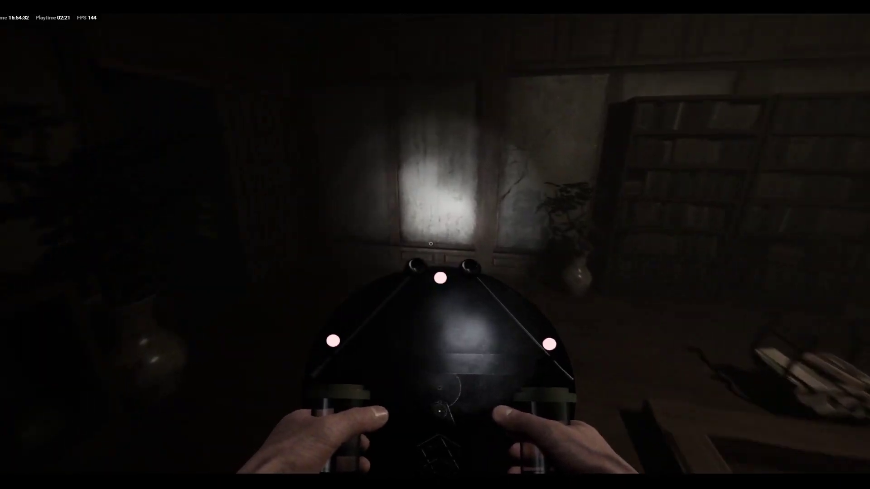
pyautogui.press('w')
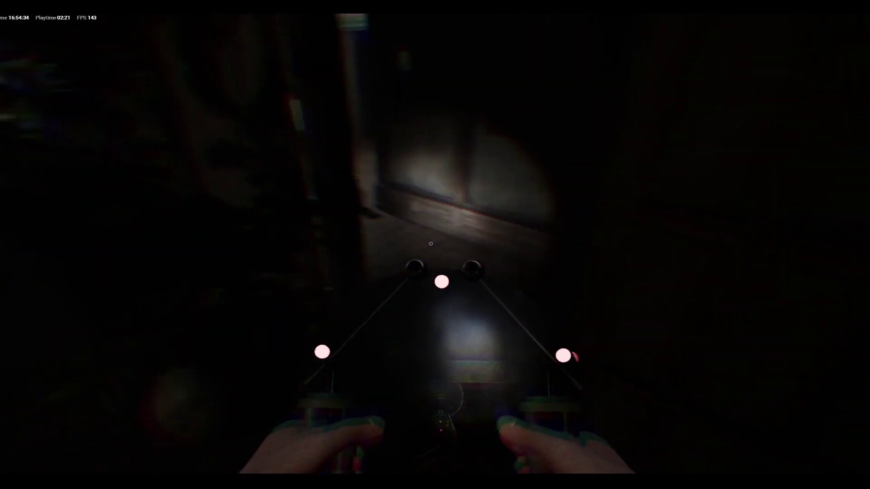
pyautogui.press('w')
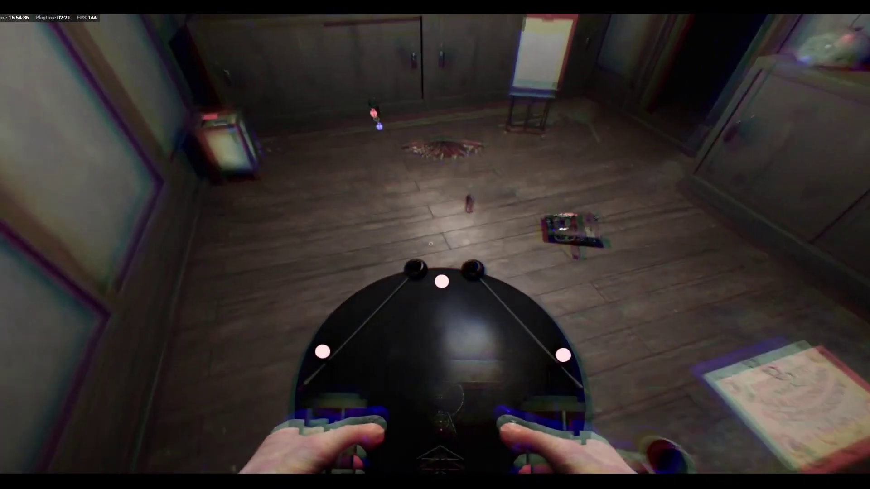
pyautogui.press('w')
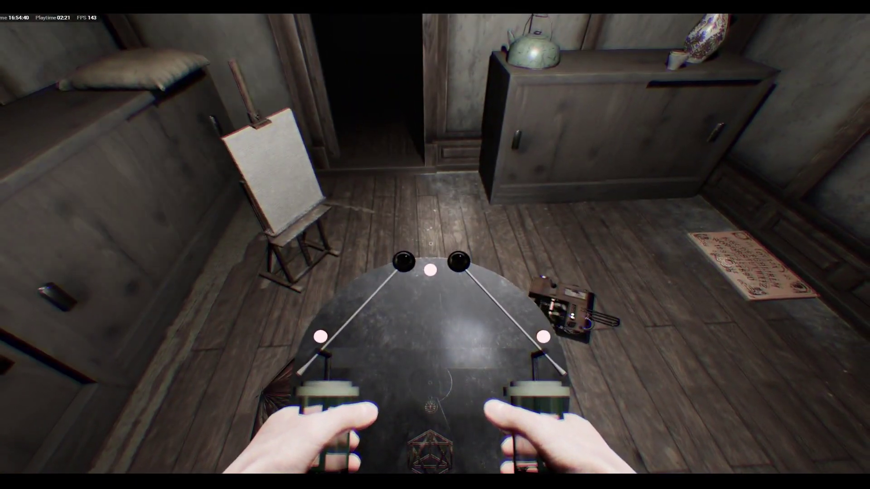
# Step: Place the round device on the floor by the fan and check the evidence tablet
pyautogui.press('w')
pyautogui.press('w')
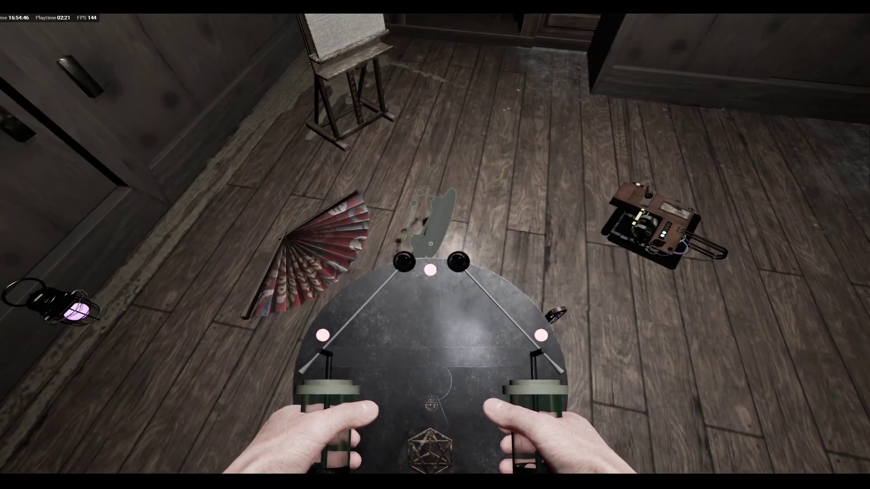
pyautogui.click(431, 244)
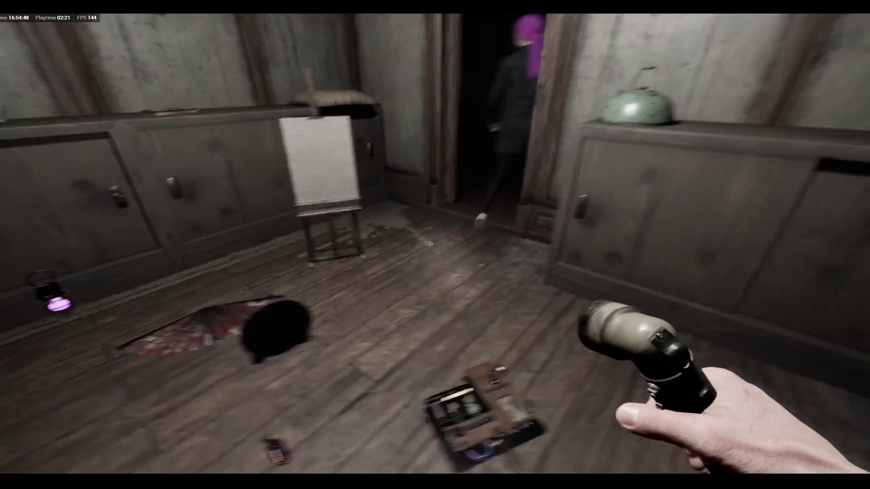
pyautogui.scroll(-1, 435, 246)
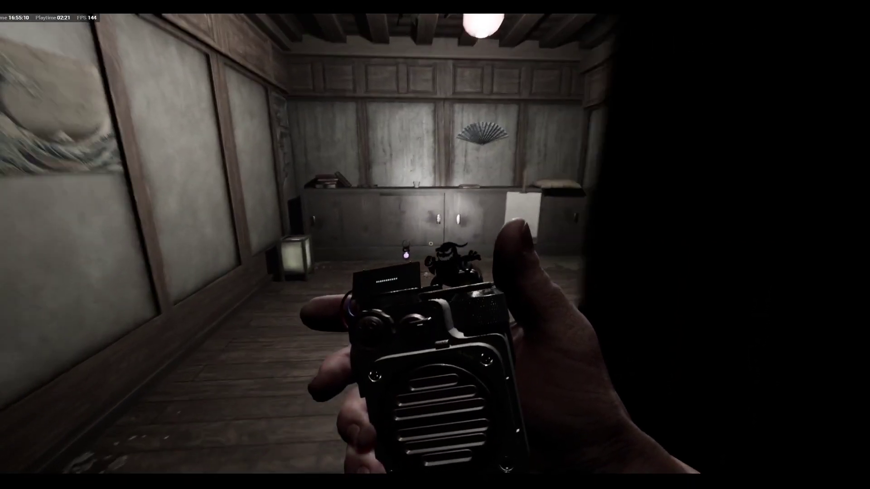
pyautogui.press('Tab')
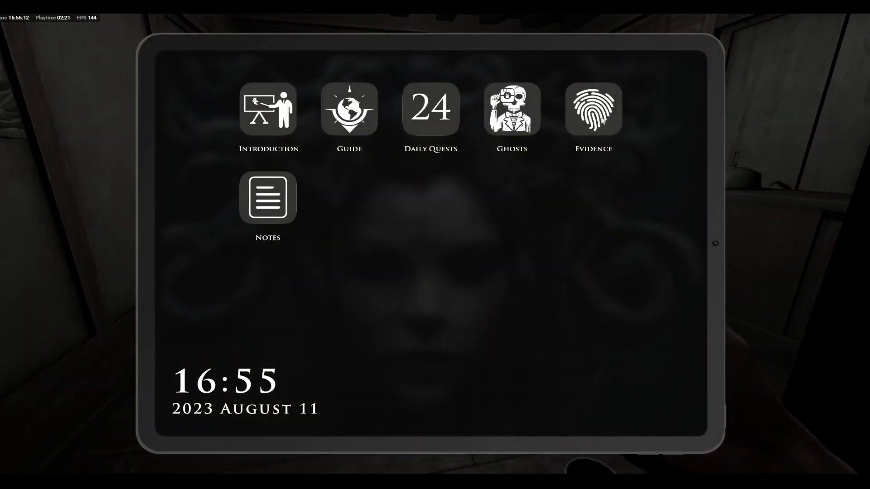
pyautogui.press('Tab')
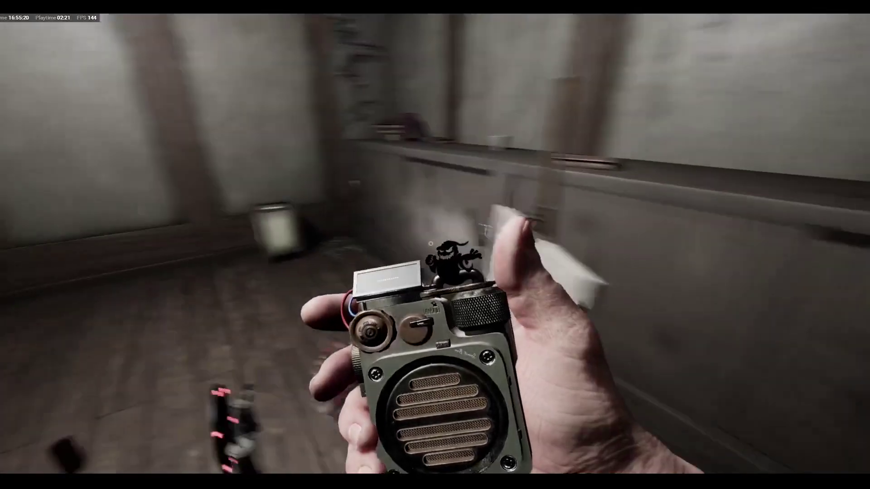
pyautogui.press('w')
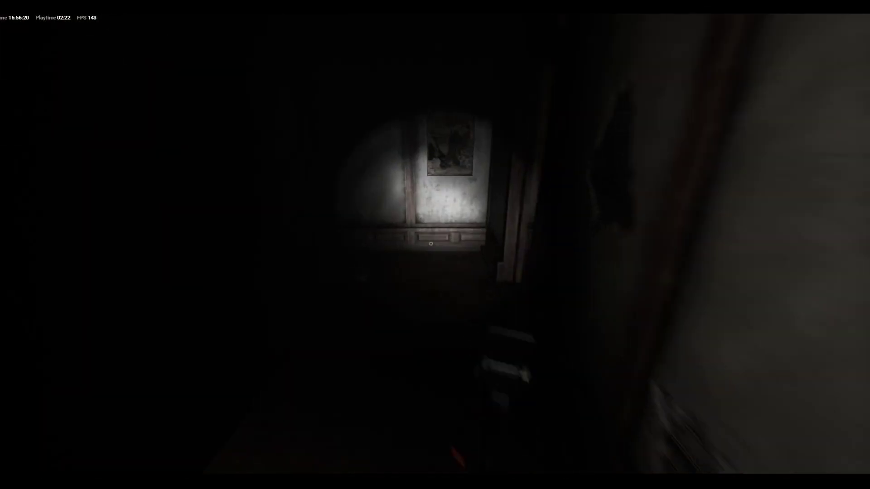
# Step: Walk back along the stone path, bridge and corridor to the tent building
pyautogui.press('w')
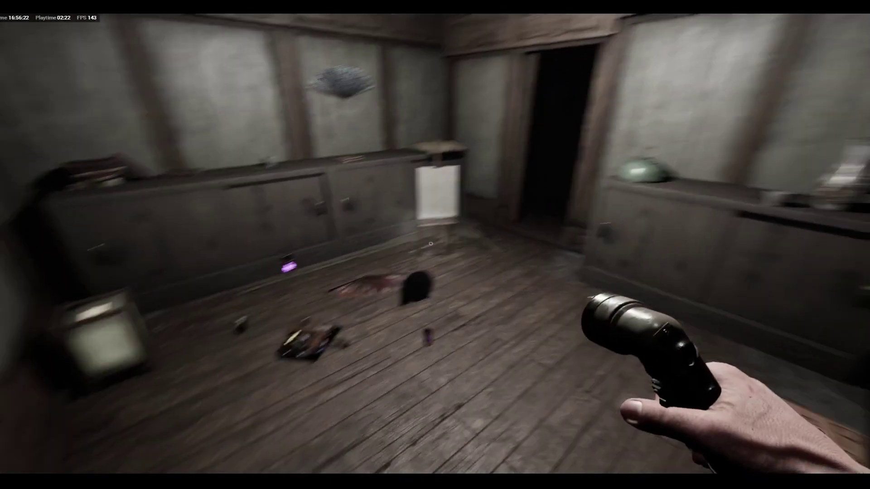
pyautogui.press('w')
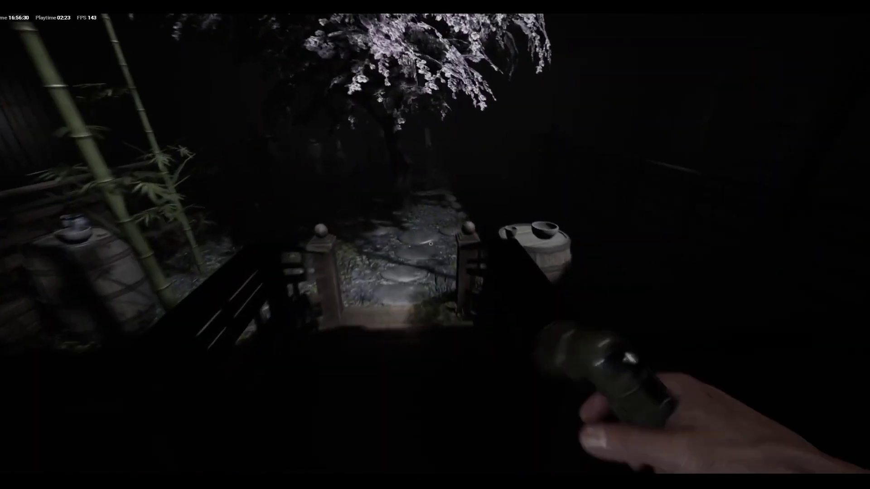
pyautogui.press('w')
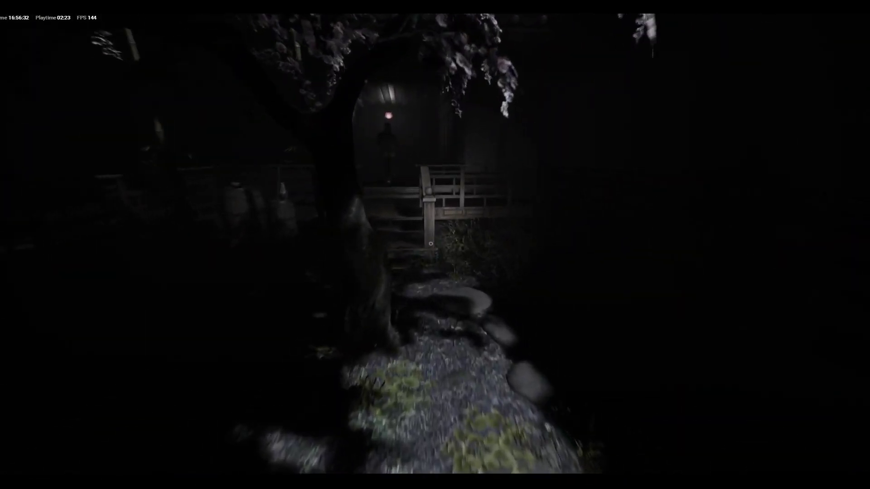
pyautogui.press('w')
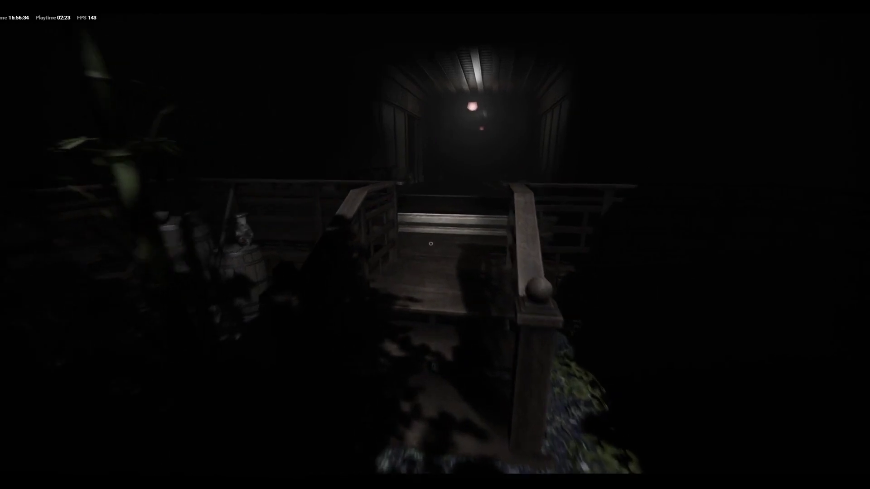
pyautogui.press('w')
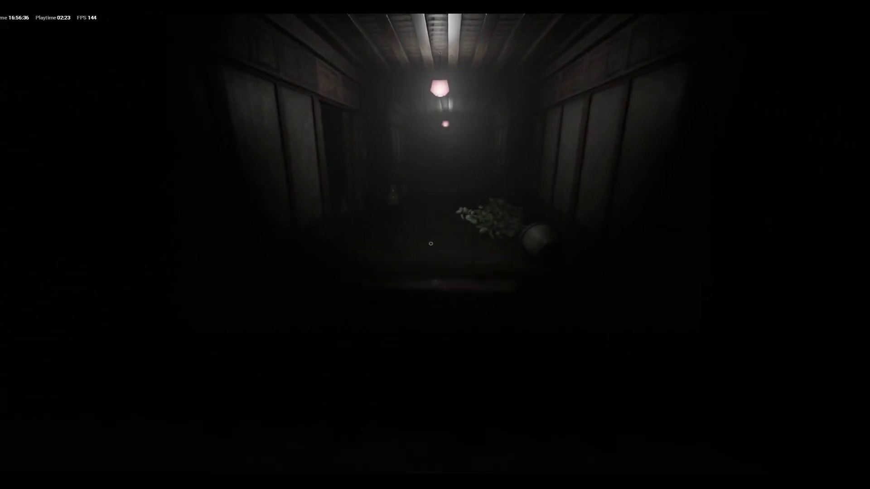
pyautogui.press('w')
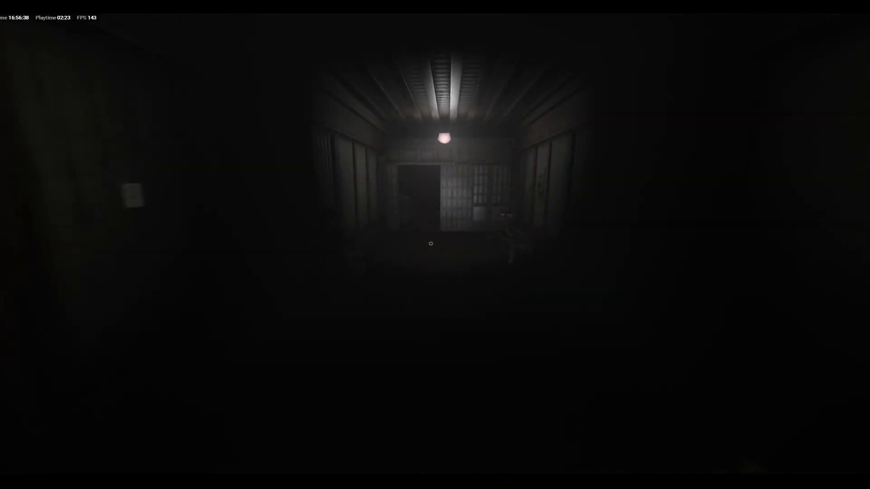
pyautogui.press('w')
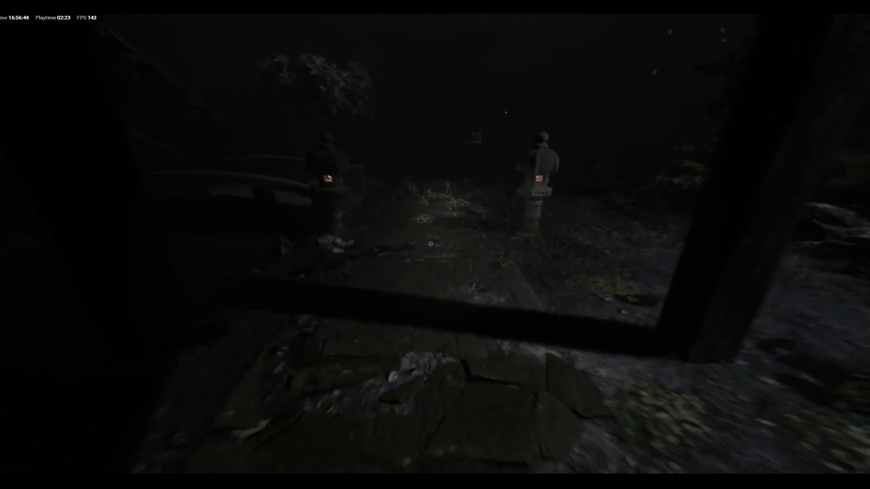
pyautogui.press('w')
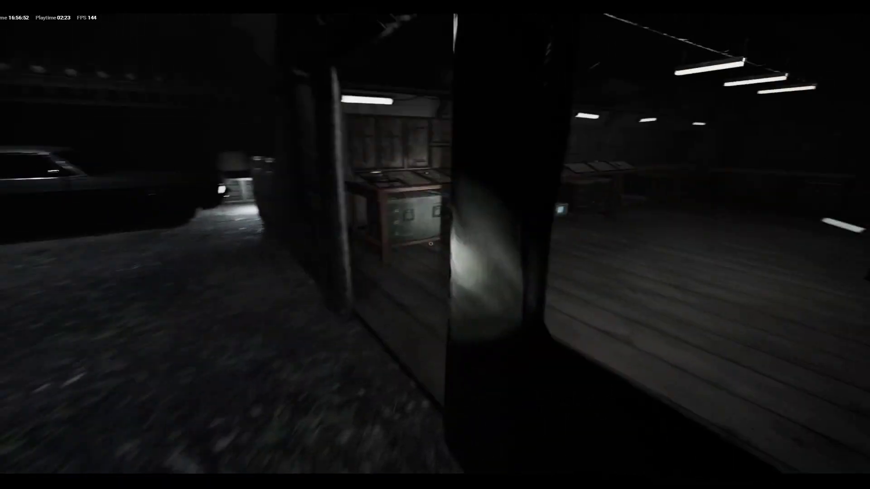
pyautogui.press('w')
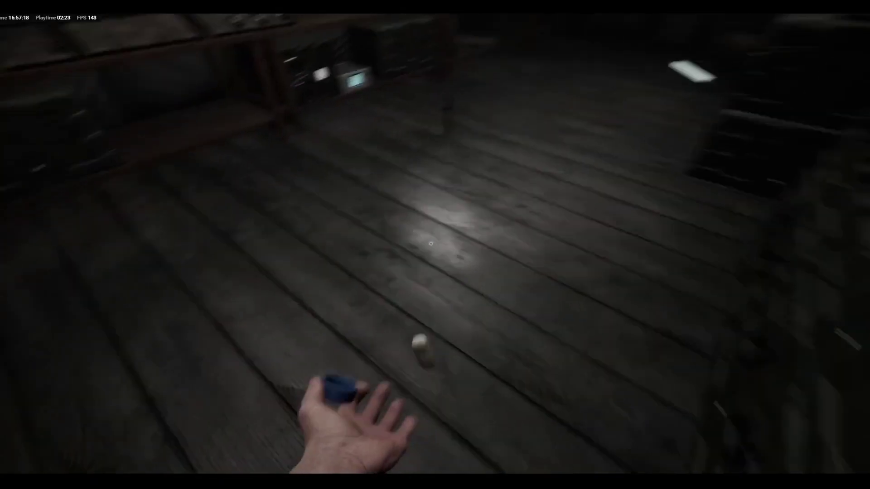
# Step: Pick up the cross, check the brain-scan monitor and head back through the torii gate
pyautogui.press('e')
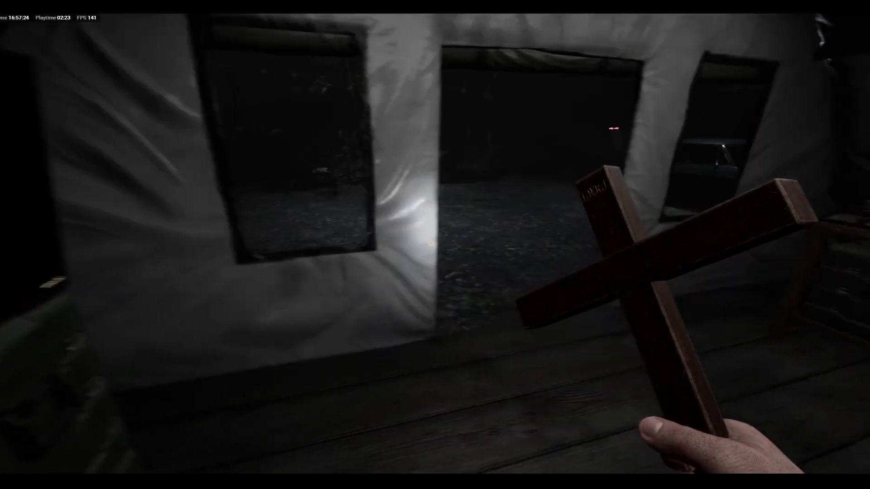
pyautogui.press('w')
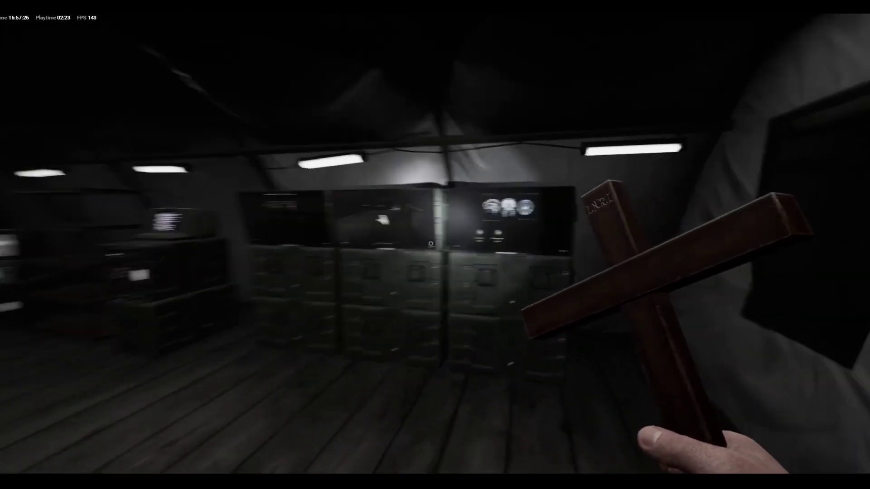
pyautogui.press('w')
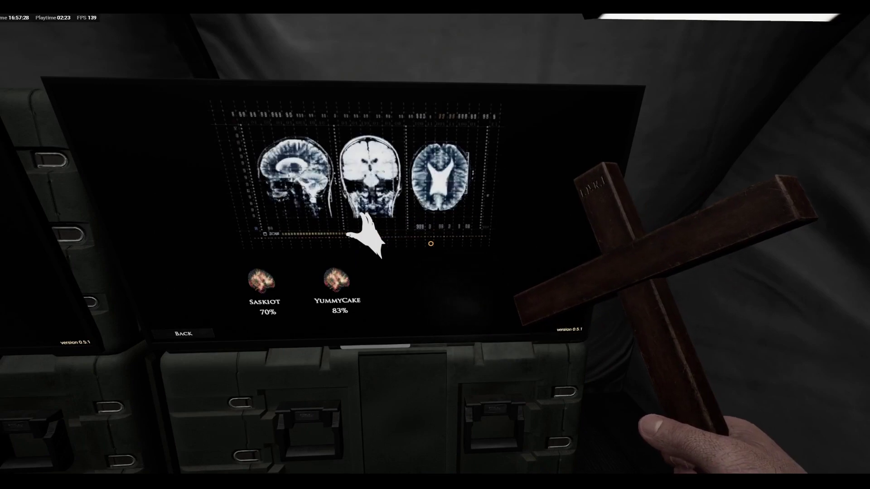
pyautogui.press('w')
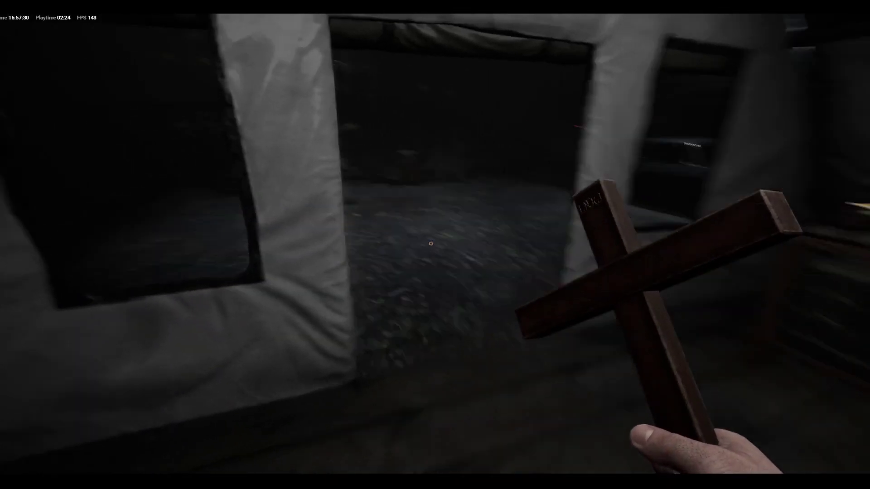
pyautogui.press('w')
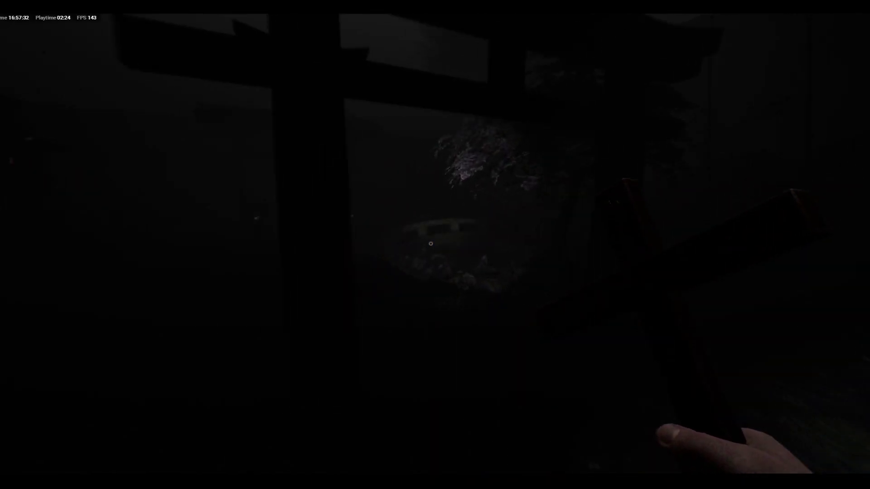
pyautogui.press('w')
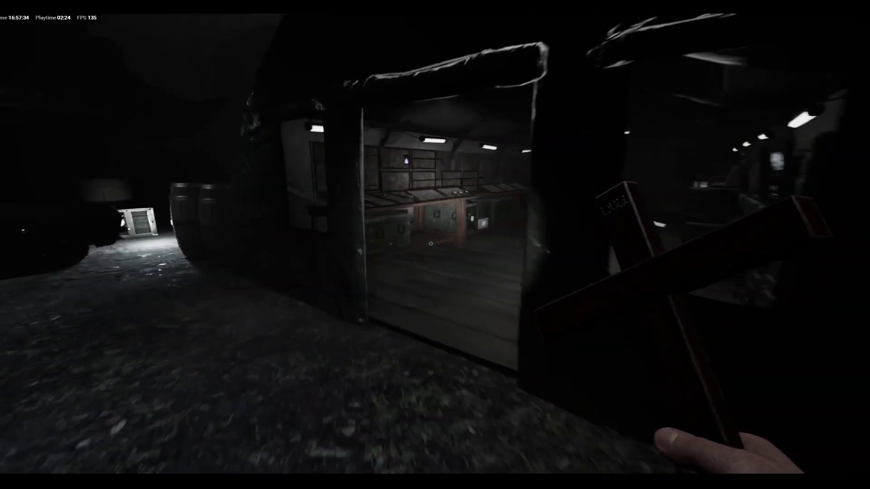
# Step: Read the Onryo and Oni entries in the journal's ghost list, then cycle held items
pyautogui.press('j')
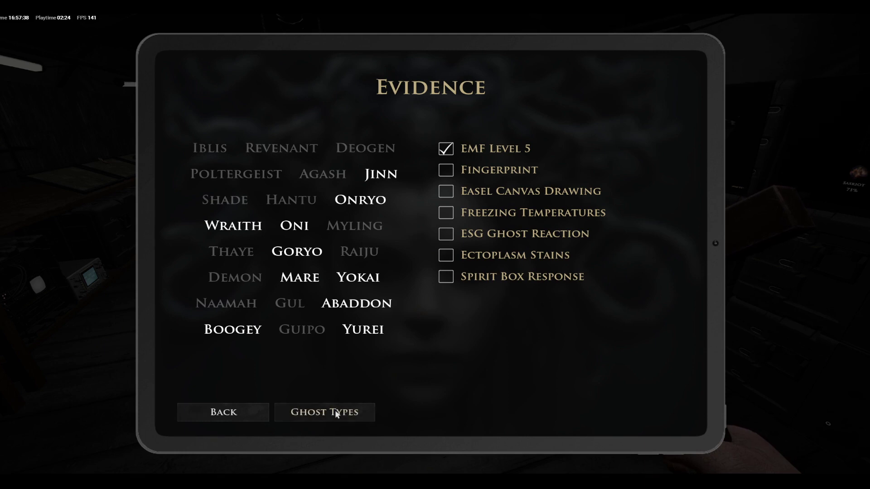
pyautogui.click(337, 413)
pyautogui.click(208, 213)
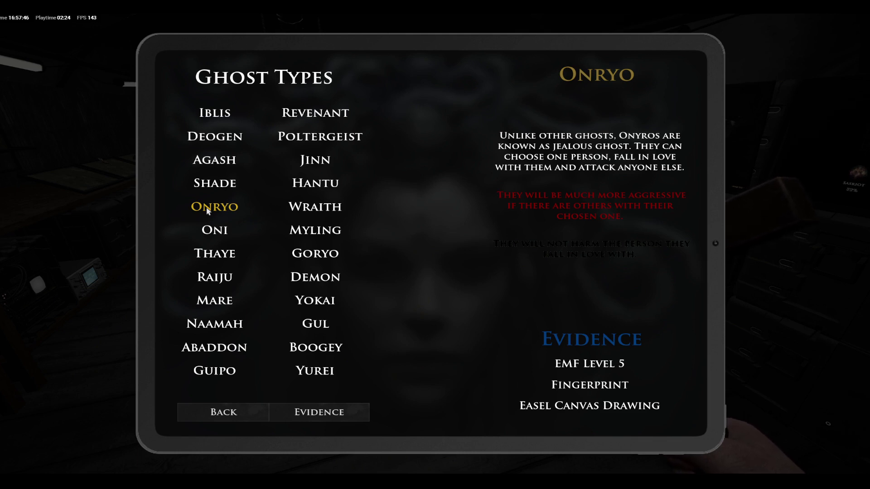
pyautogui.click(212, 227)
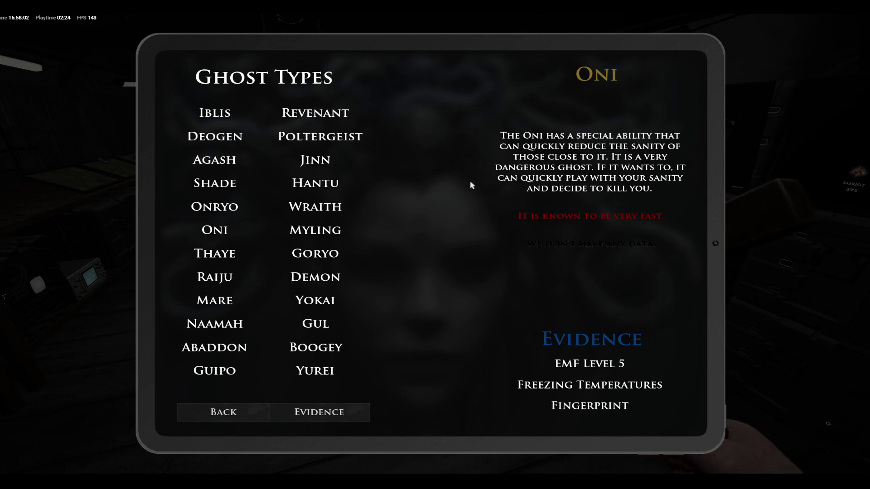
pyautogui.press('j')
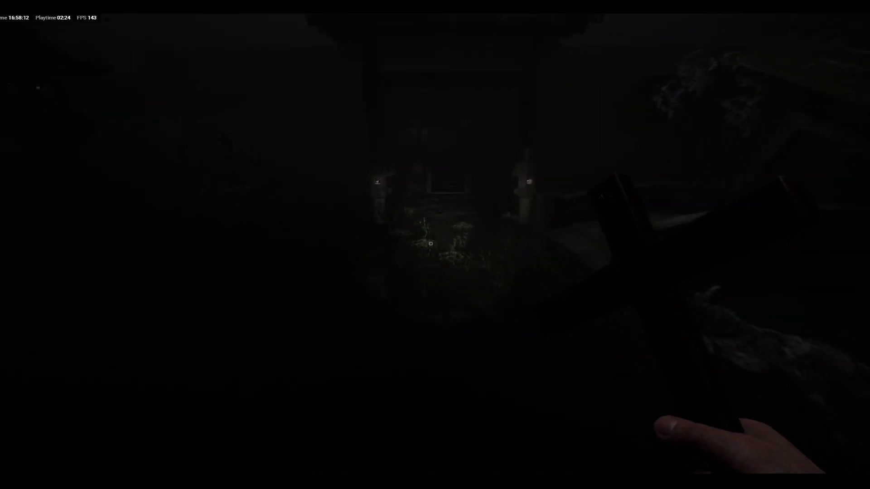
pyautogui.press('q')
pyautogui.press('q')
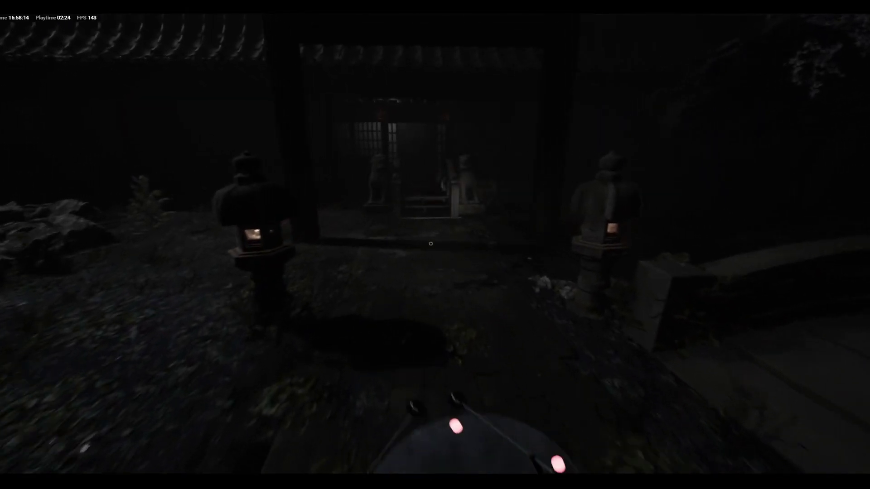
pyautogui.press('q')
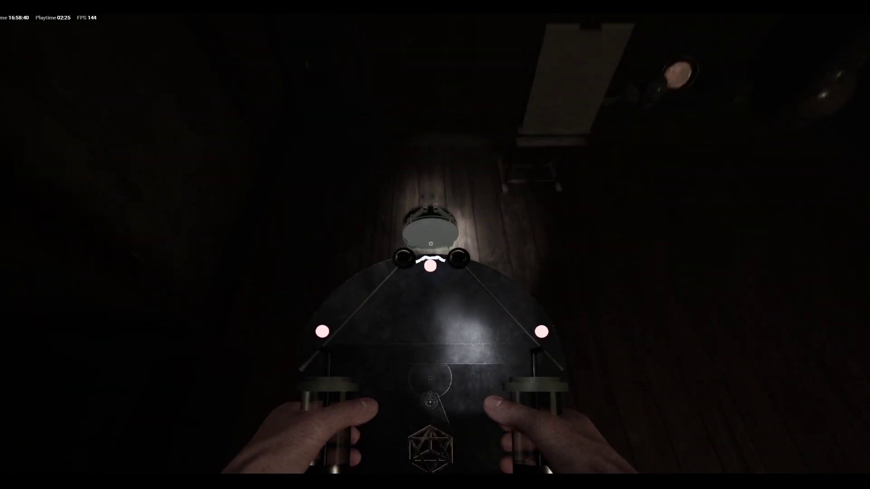
pyautogui.scroll(-1, 431, 243)
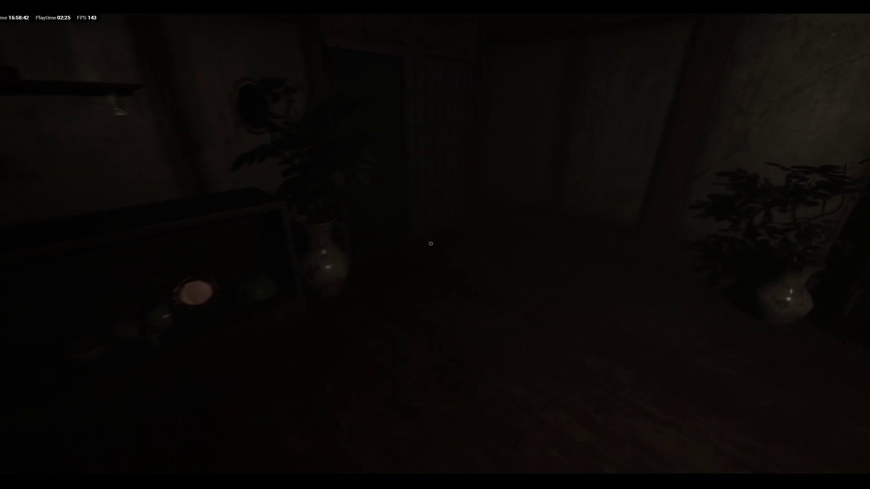
pyautogui.scroll(-1, 430, 242)
pyautogui.scroll(-1, 431, 242)
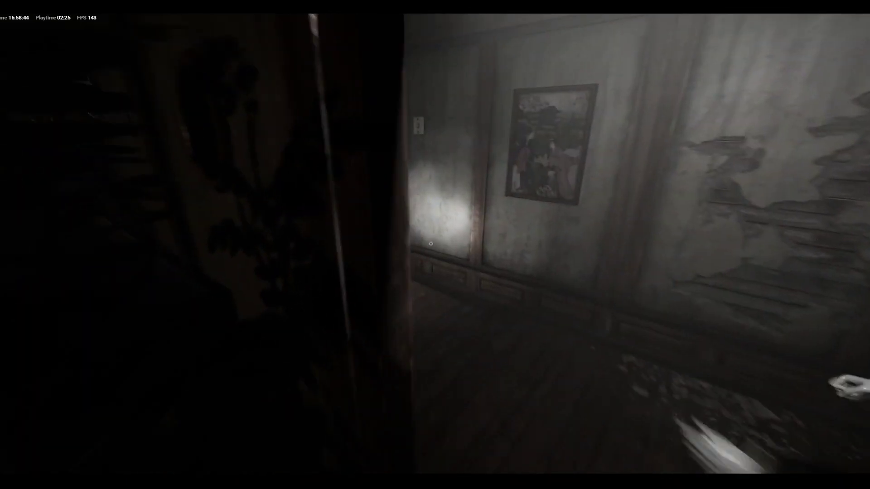
pyautogui.scroll(-1, 430, 243)
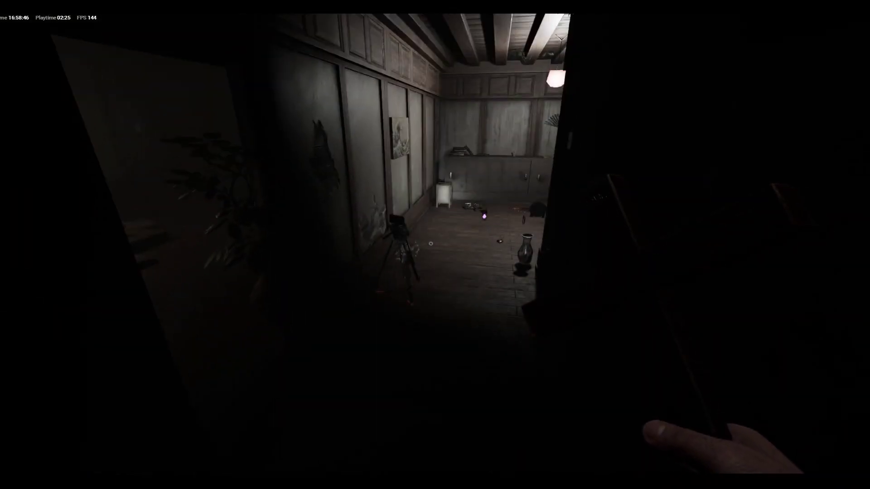
# Step: Move between the lit room, dark hallway and shoji door toward the bookshelf room
pyautogui.press('w')
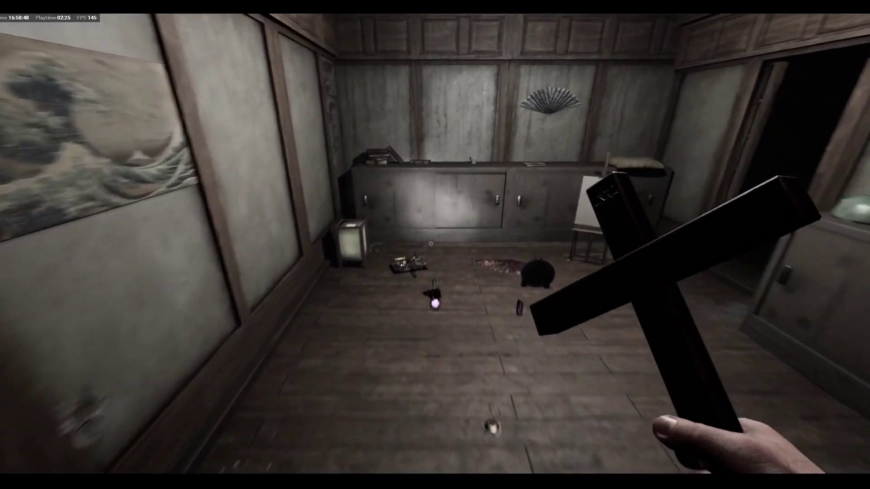
pyautogui.press('w')
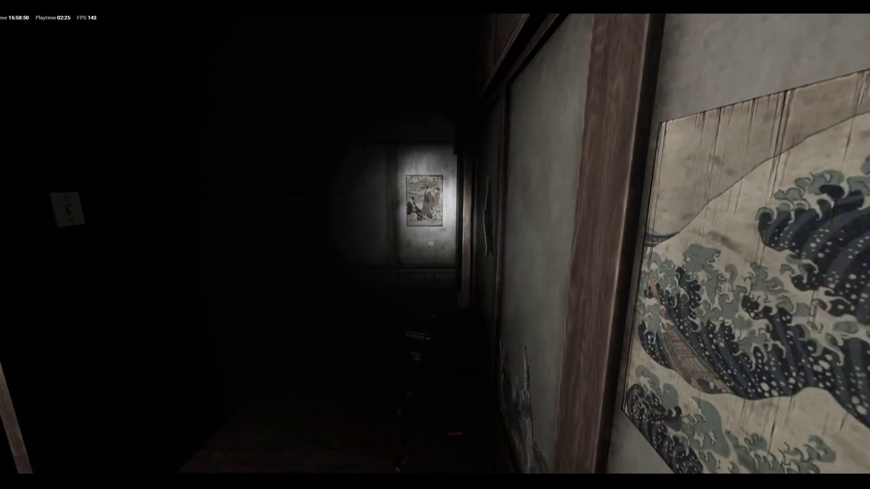
pyautogui.press('w')
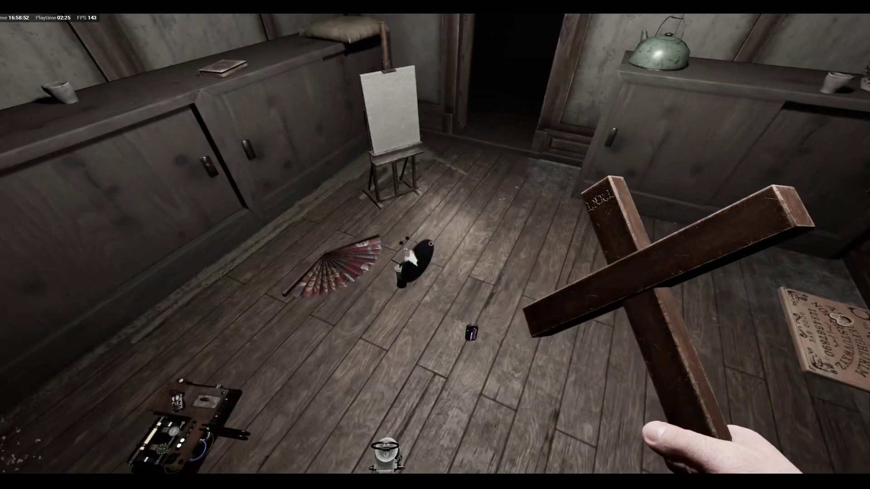
pyautogui.press('w')
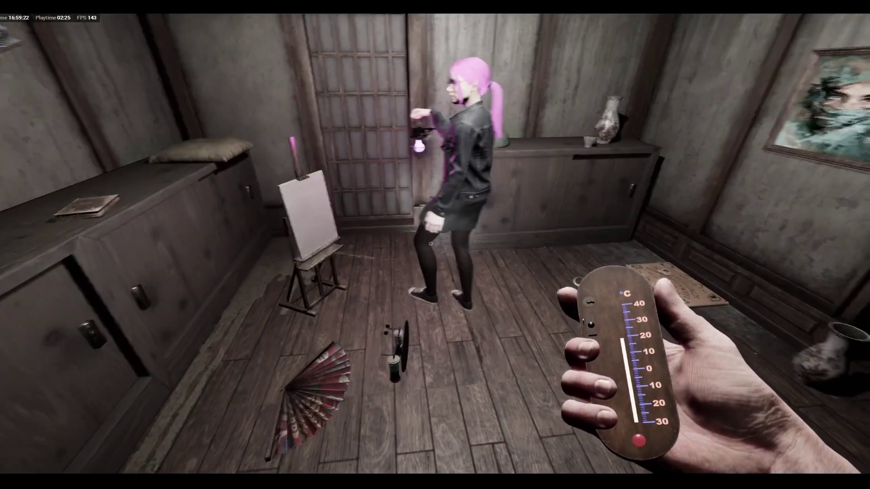
pyautogui.press('w')
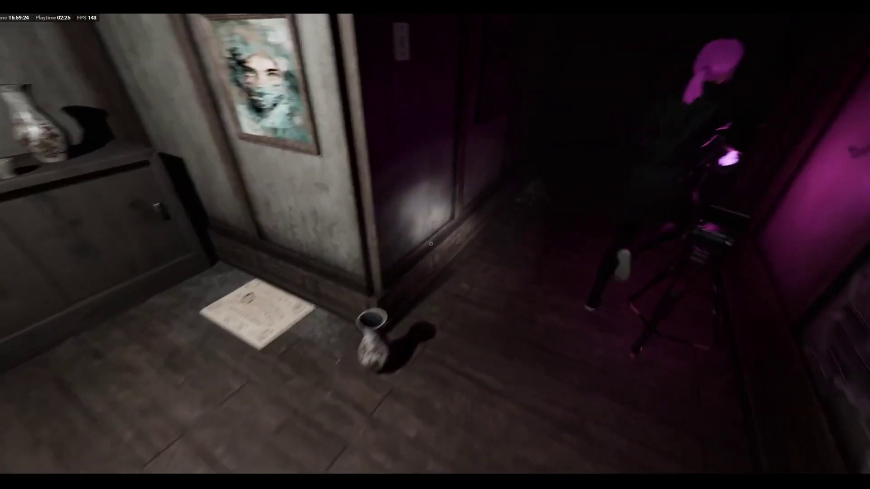
pyautogui.press('w')
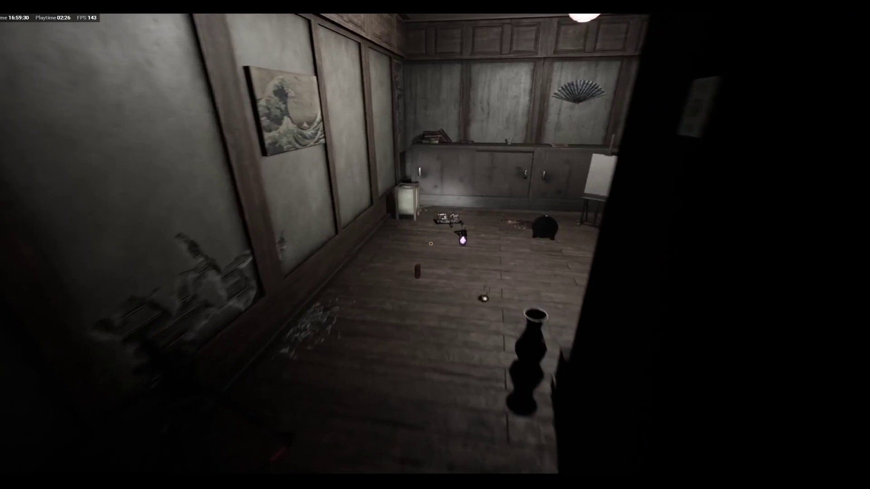
pyautogui.press('w')
pyautogui.scroll(-1, 430, 244)
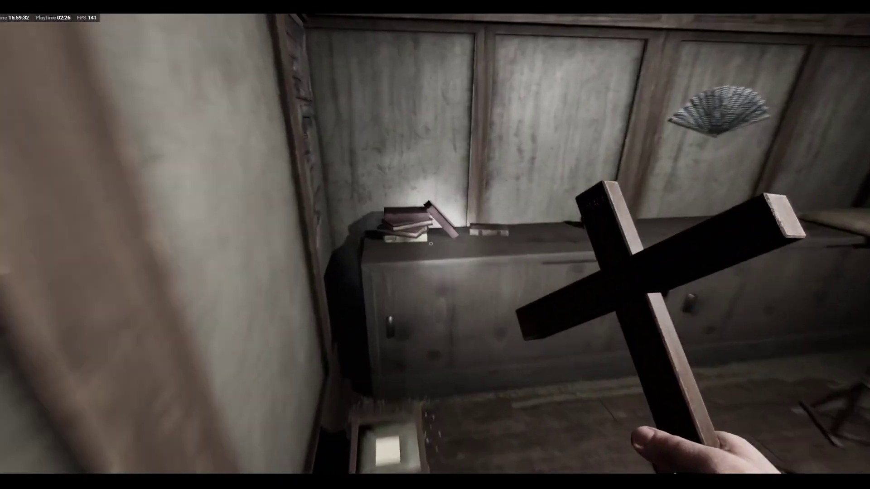
pyautogui.press('w')
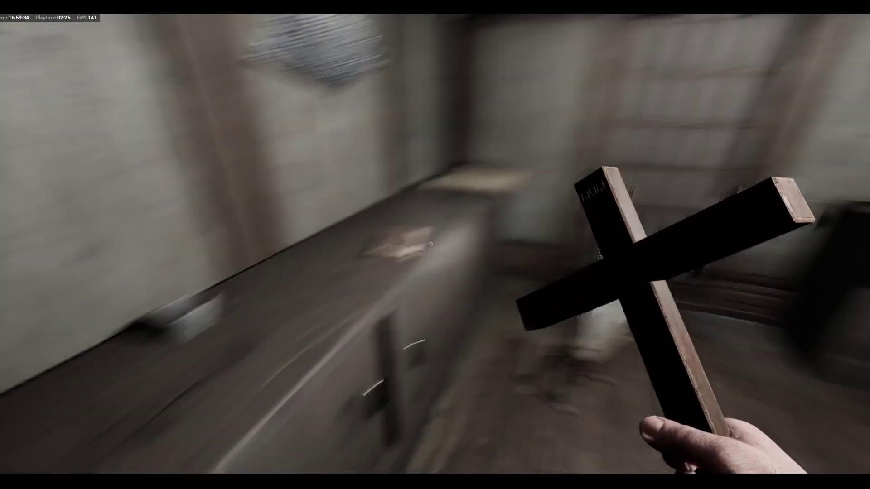
pyautogui.press('w')
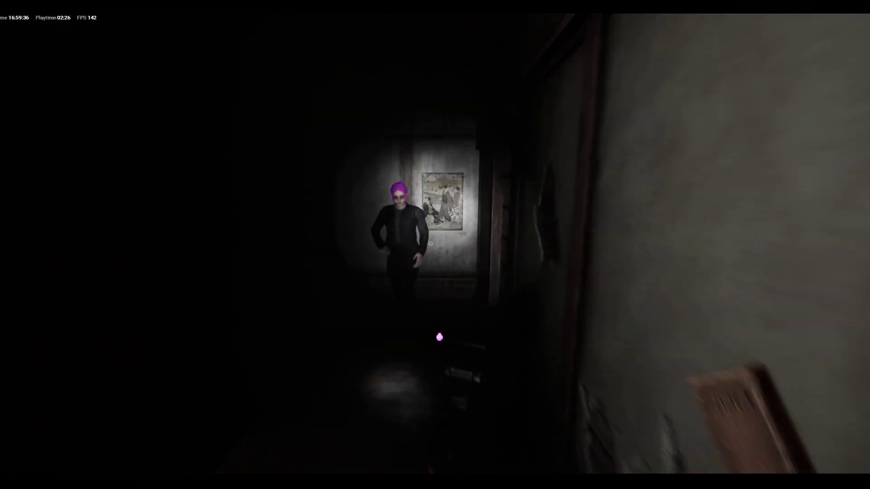
pyautogui.scroll(-1, 431, 244)
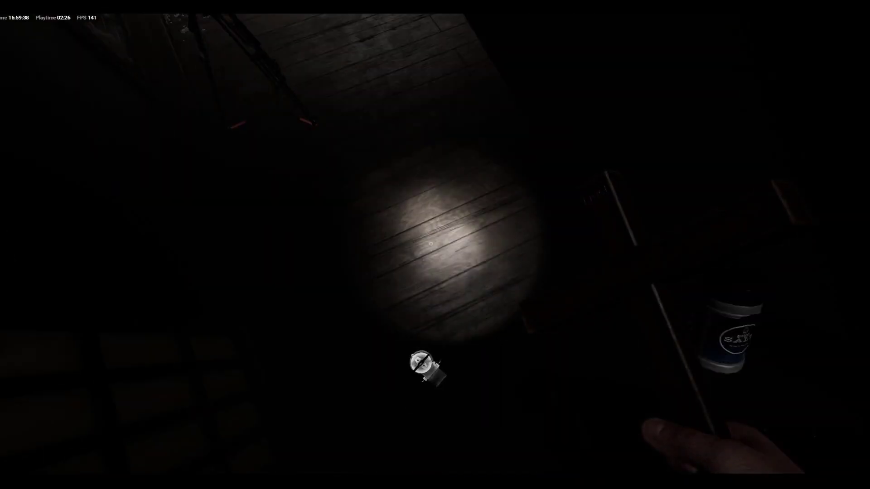
# Step: Throw the can onto the floor and raise the crucifix near the cabinet
pyautogui.click(431, 243)
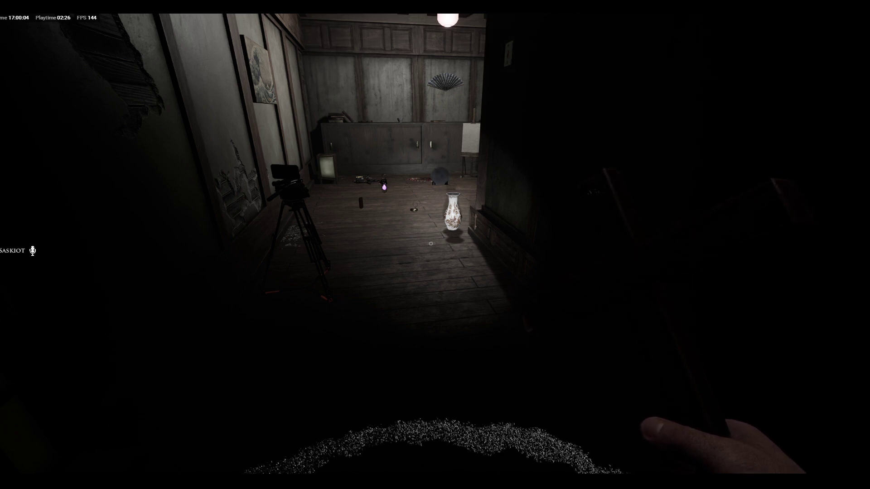
pyautogui.click(431, 243)
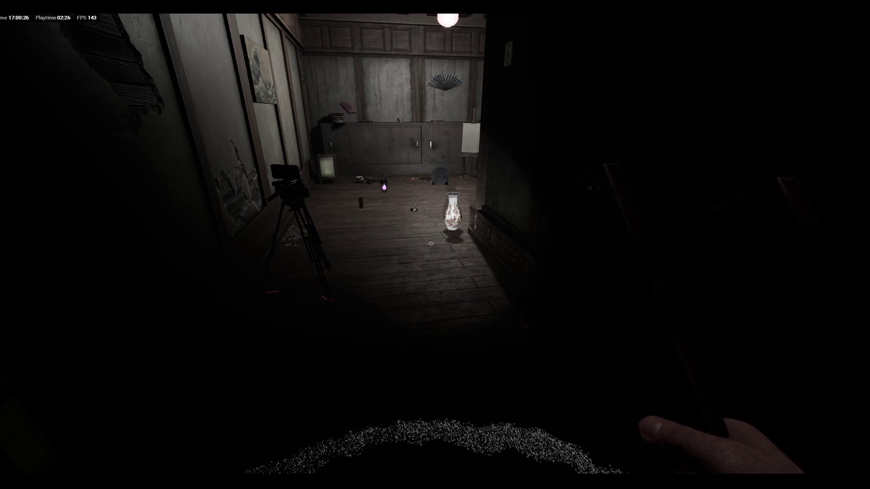
pyautogui.press('w')
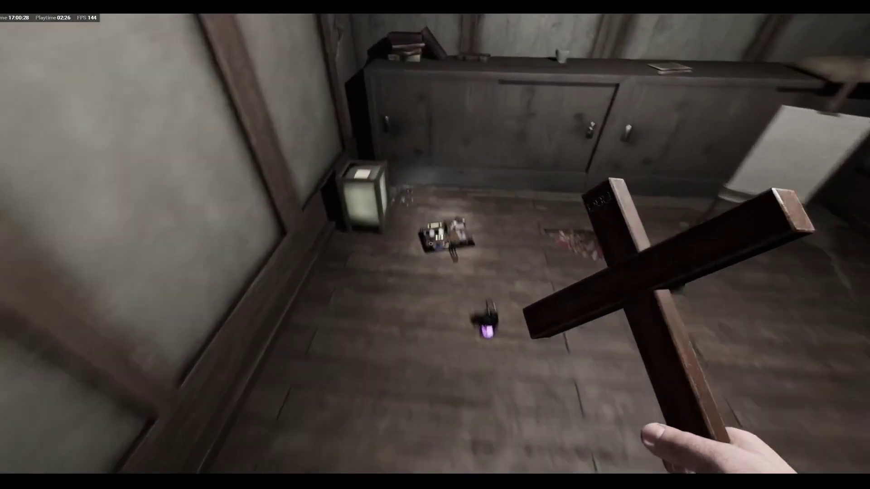
pyautogui.scroll(-1, 430, 243)
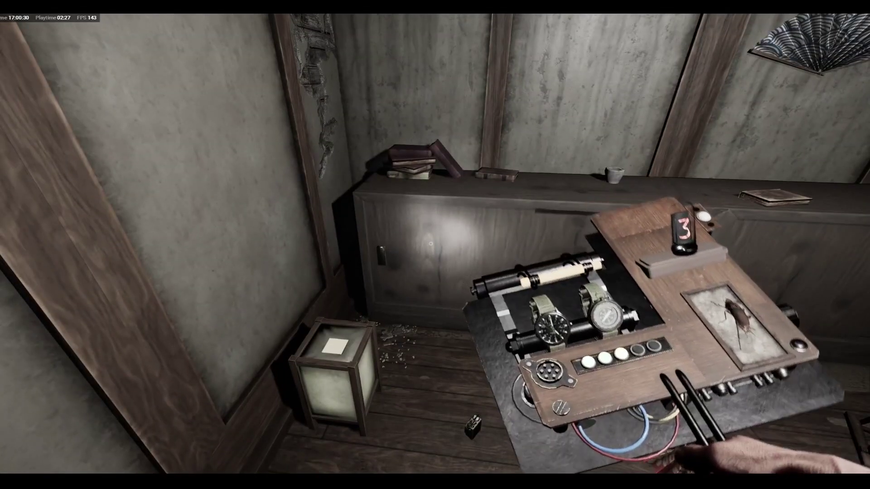
pyautogui.press('g')
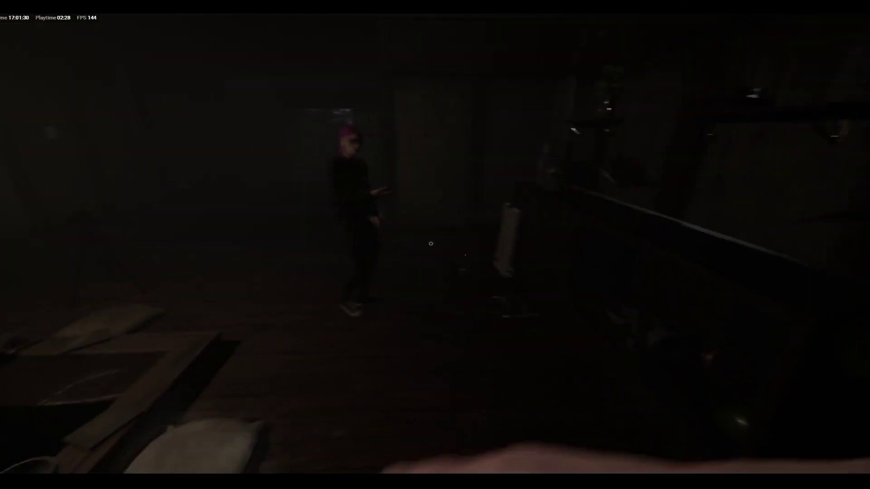
pyautogui.scroll(-1, 435, 245)
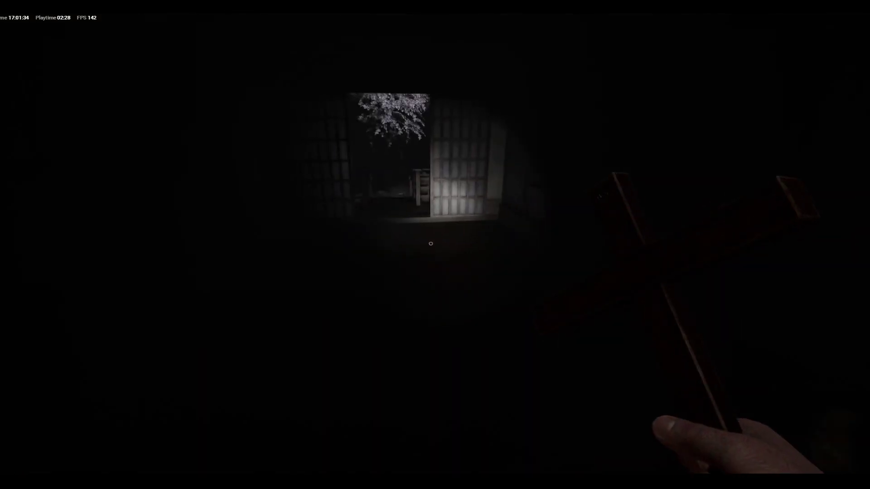
# Step: Walk through the garden, down the lantern-lit corridor and back across the bridge
pyautogui.press('w')
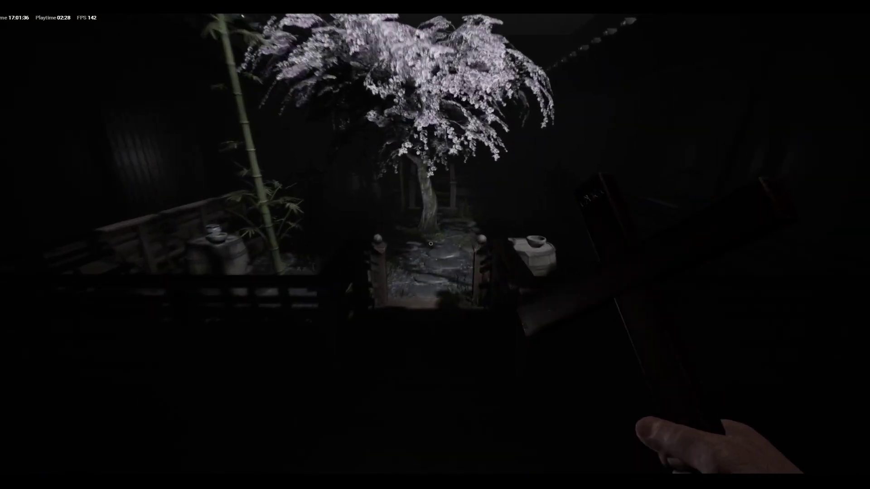
pyautogui.press('w')
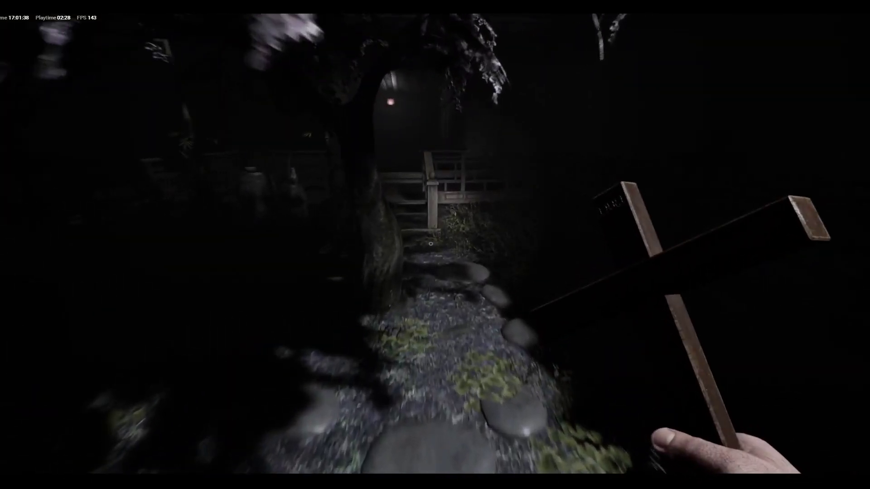
pyautogui.press('w')
pyautogui.press('w')
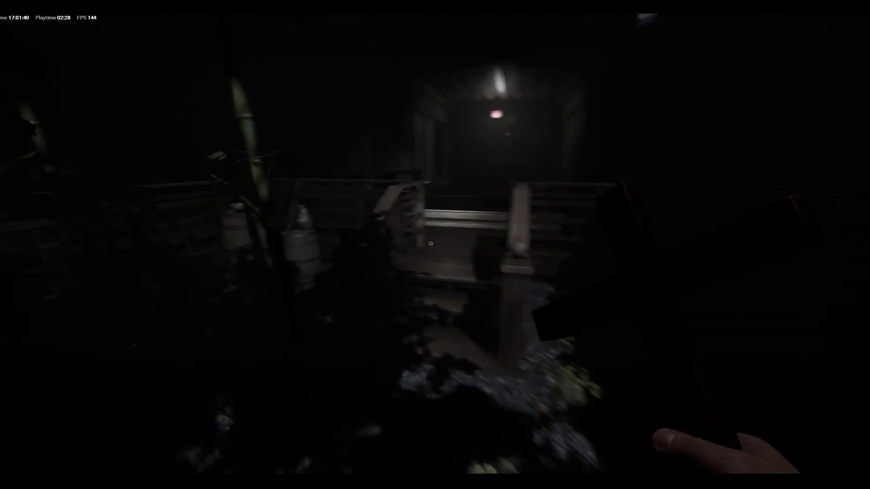
pyautogui.press('w')
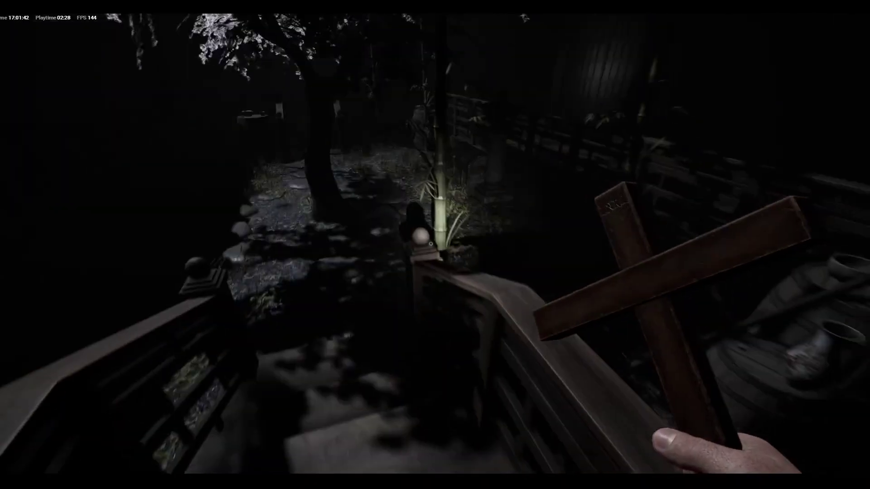
pyautogui.press('w')
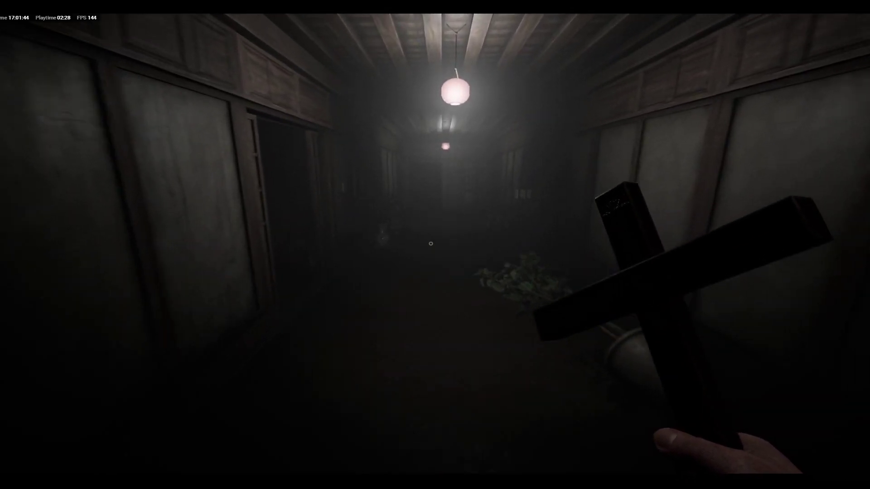
pyautogui.press('w')
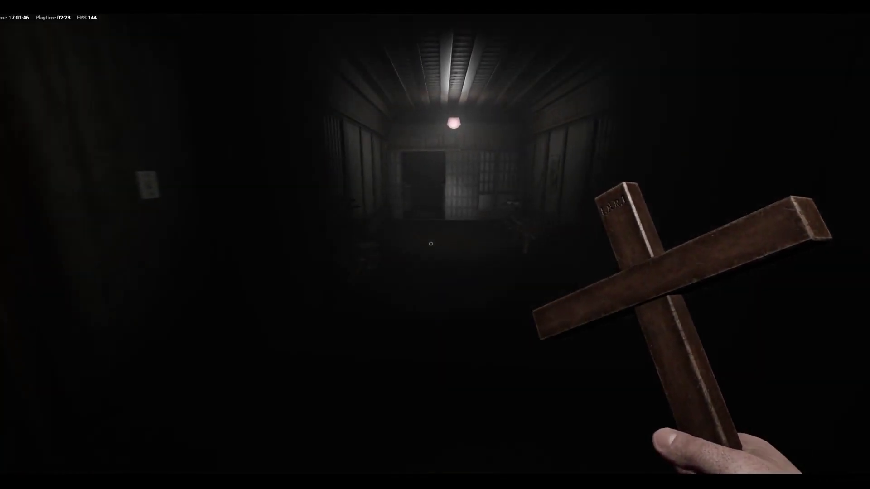
pyautogui.press('w')
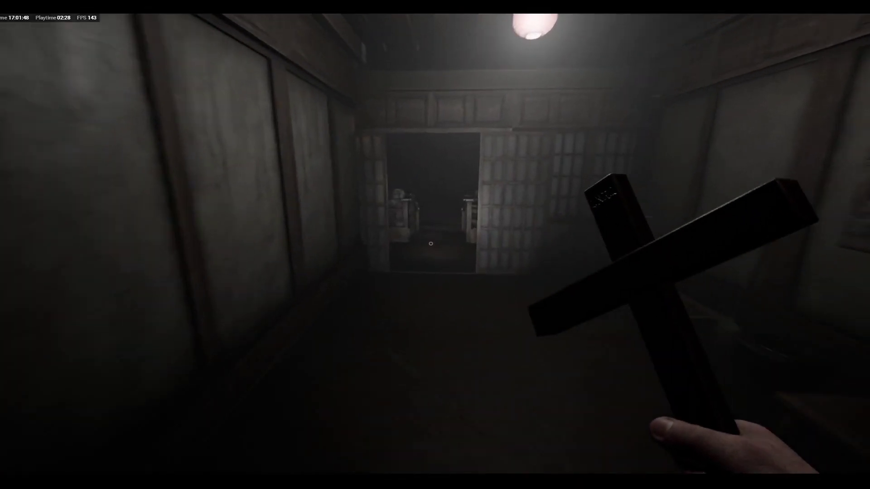
pyautogui.press('w')
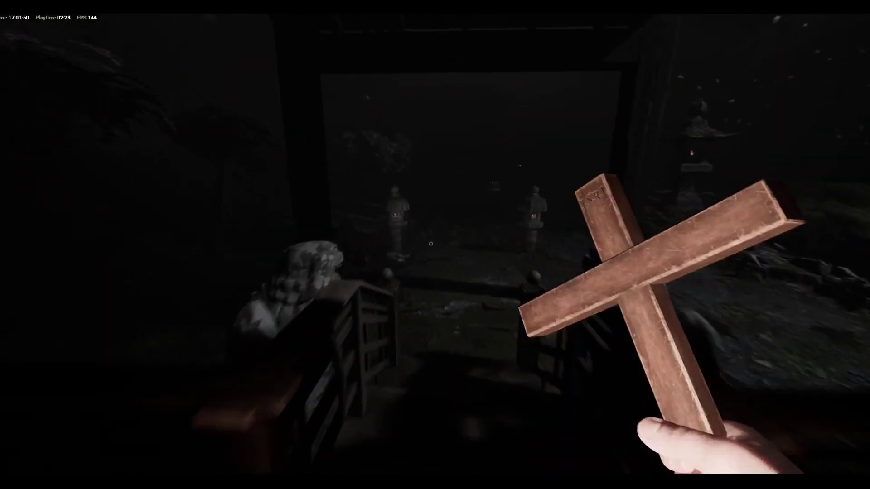
pyautogui.press('w')
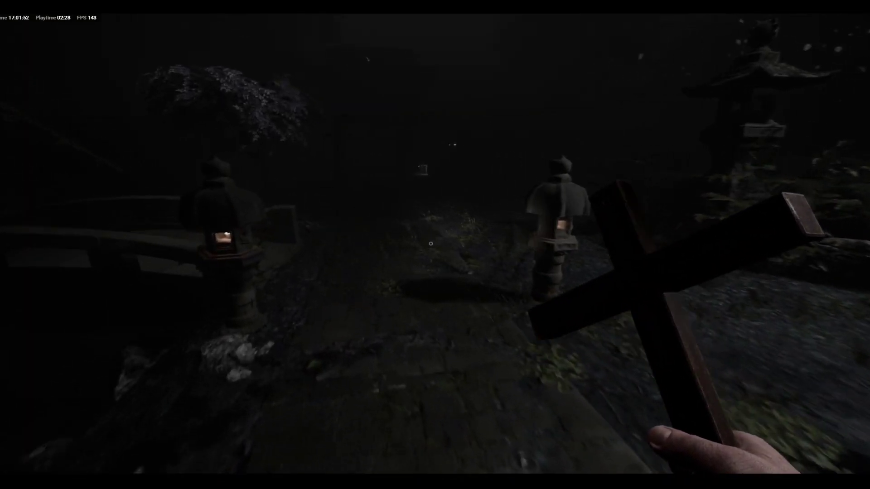
pyautogui.press('w')
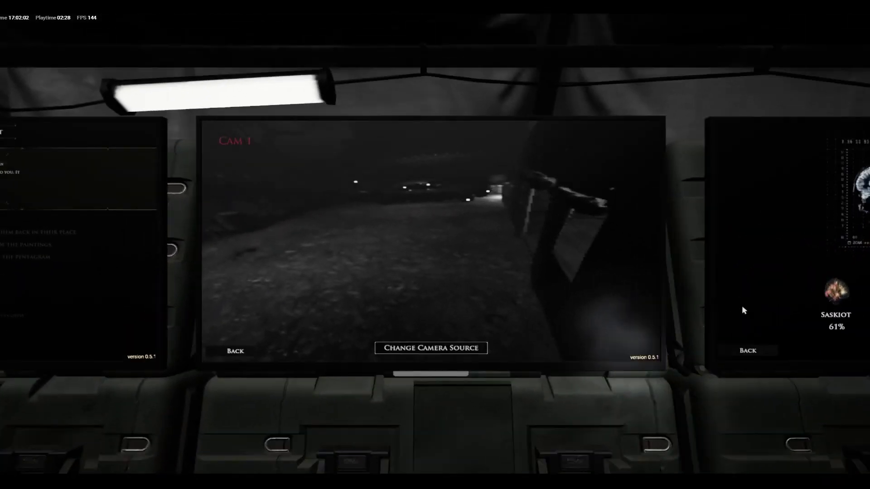
# Step: Check camera feeds Cam 2 and Cam 3, then review the journal's Evidence page
pyautogui.click(427, 355)
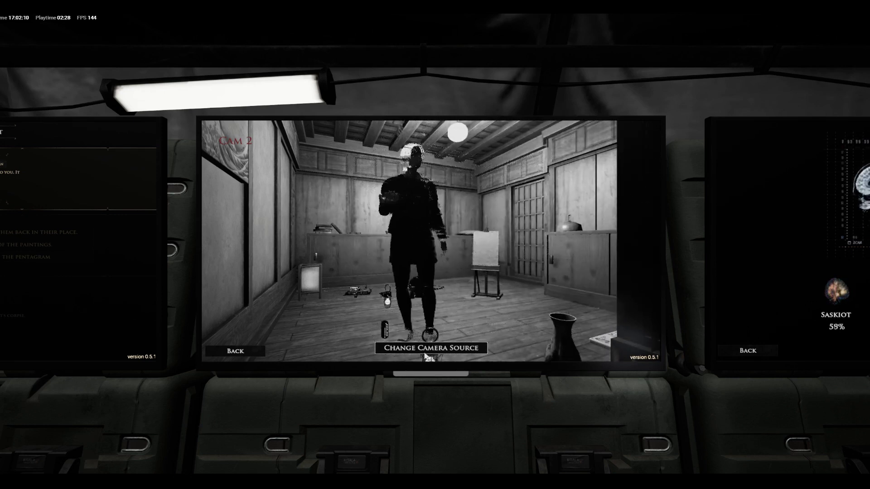
pyautogui.click(426, 351)
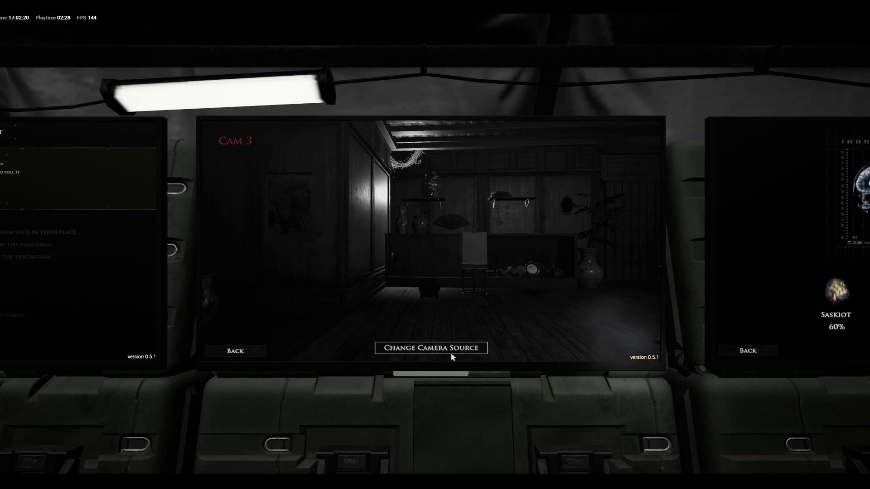
pyautogui.press('Escape')
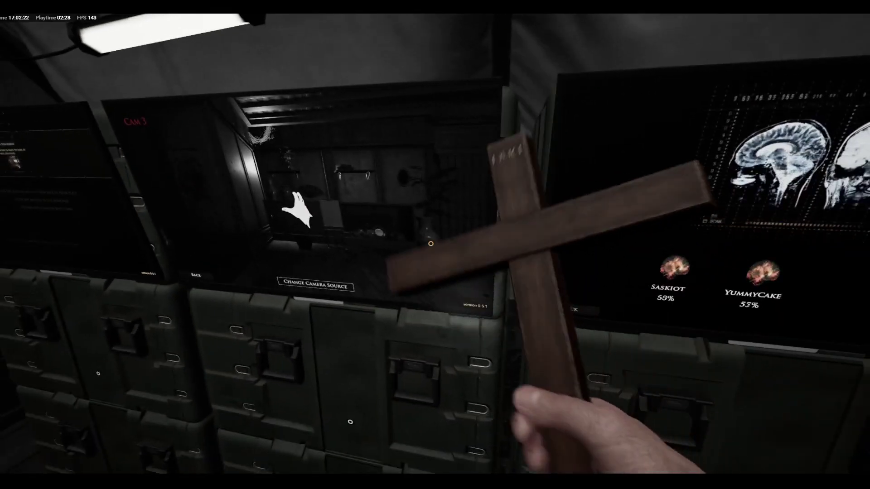
pyautogui.click(430, 243)
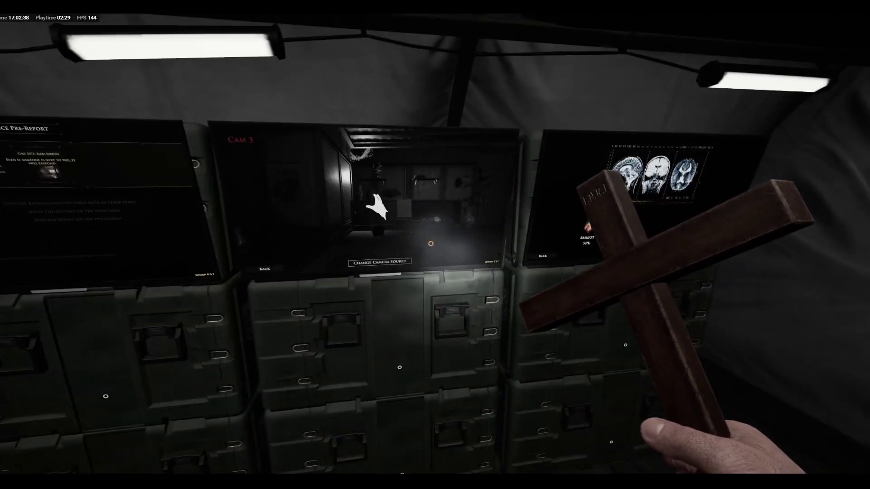
pyautogui.press('j')
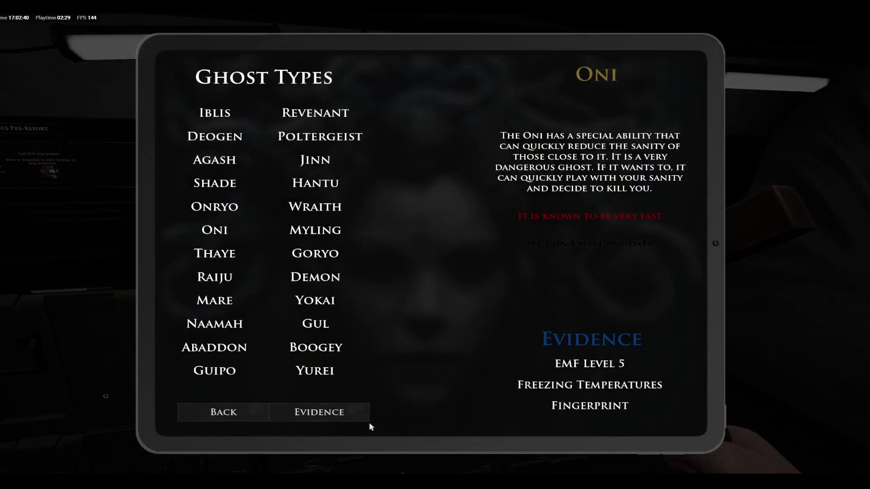
pyautogui.click(368, 414)
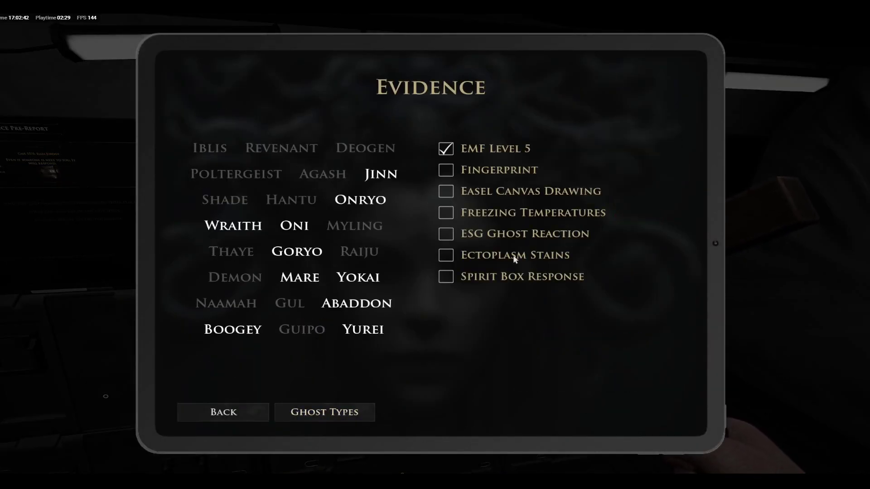
pyautogui.press('j')
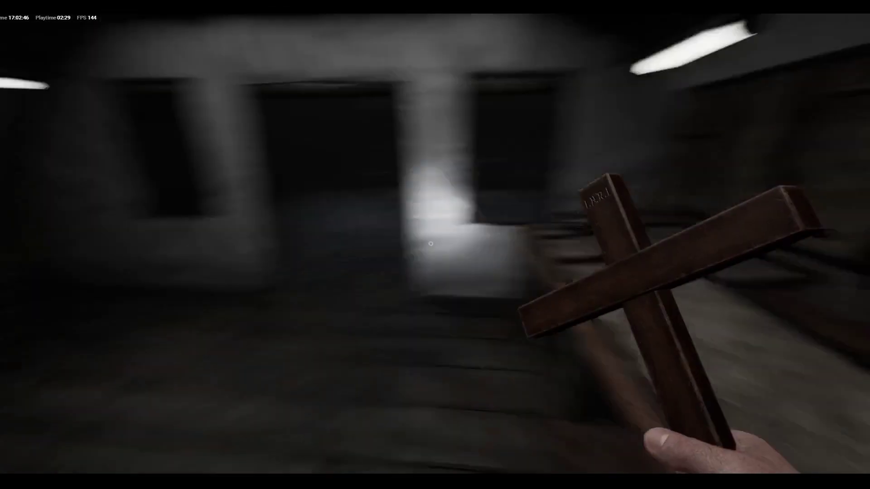
pyautogui.scroll(-1, 431, 243)
# Step: Walk back through the torii gate and cycle through the camera monitor feeds
pyautogui.press('w')
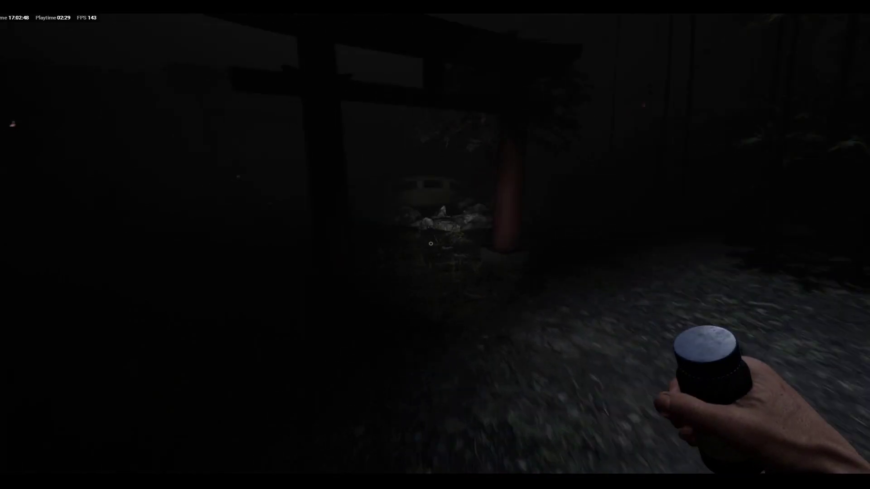
pyautogui.press('w')
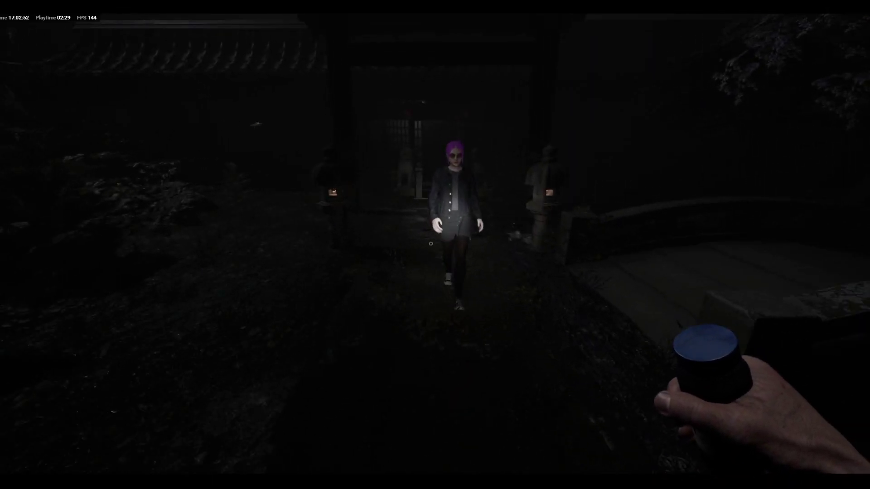
pyautogui.press('w')
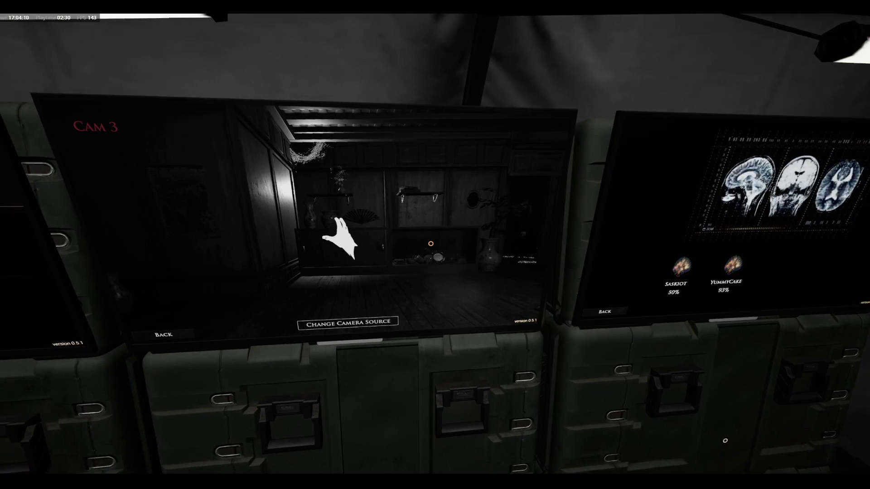
pyautogui.click(430, 243)
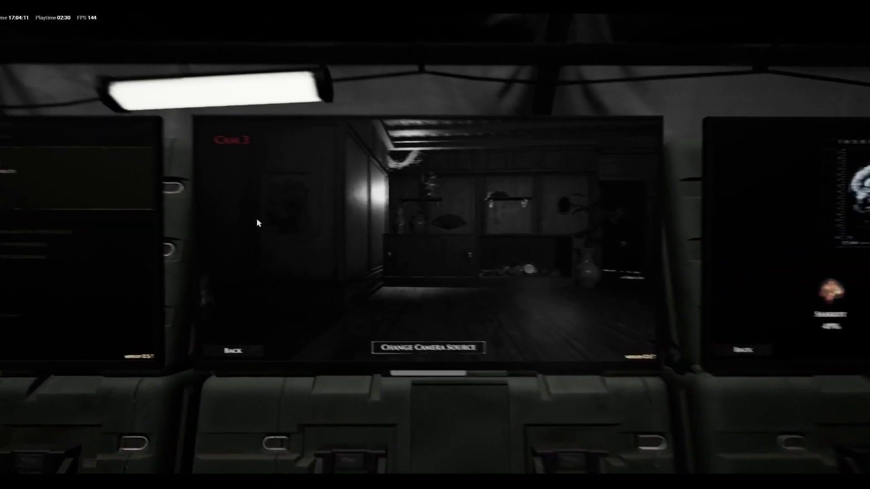
pyautogui.click(477, 354)
pyautogui.press('Escape')
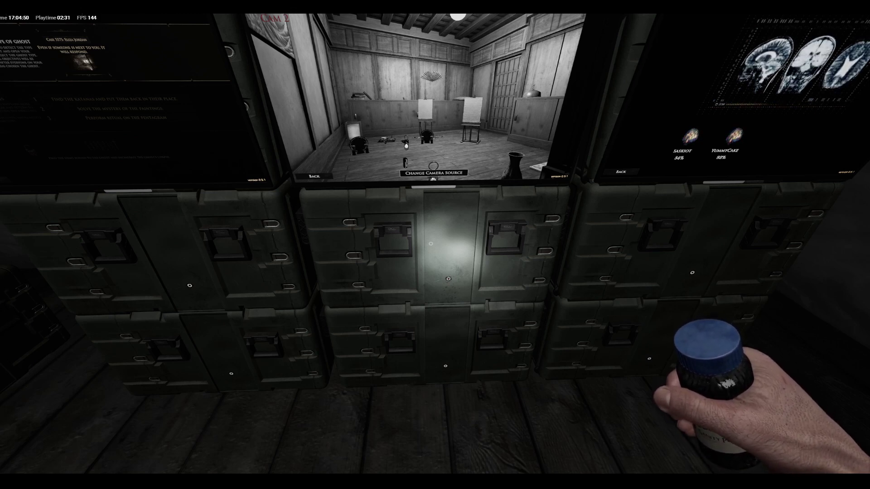
# Step: Cycle the centre monitor feed through the cameras to Cam 2 and Cam 3
pyautogui.press('s')
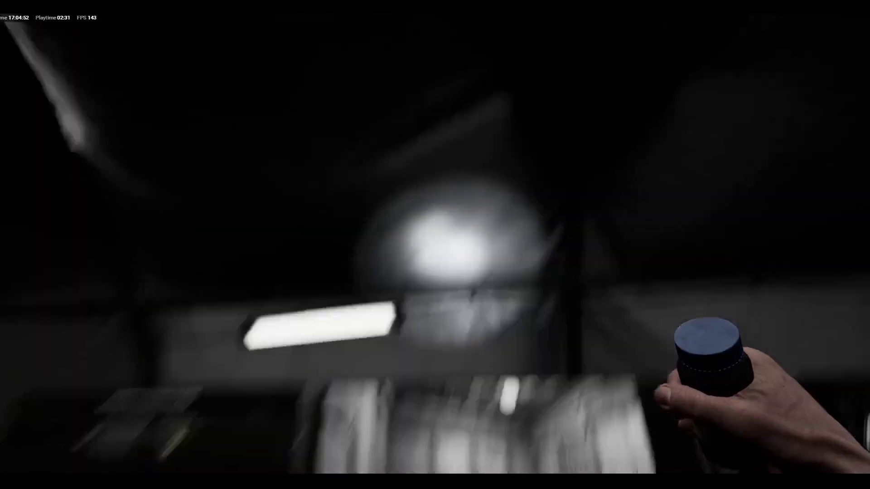
pyautogui.press('w')
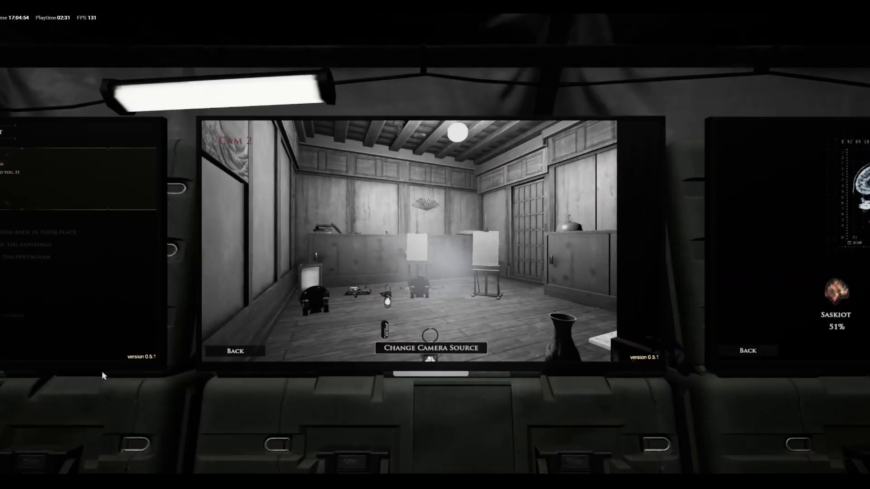
pyautogui.click(450, 352)
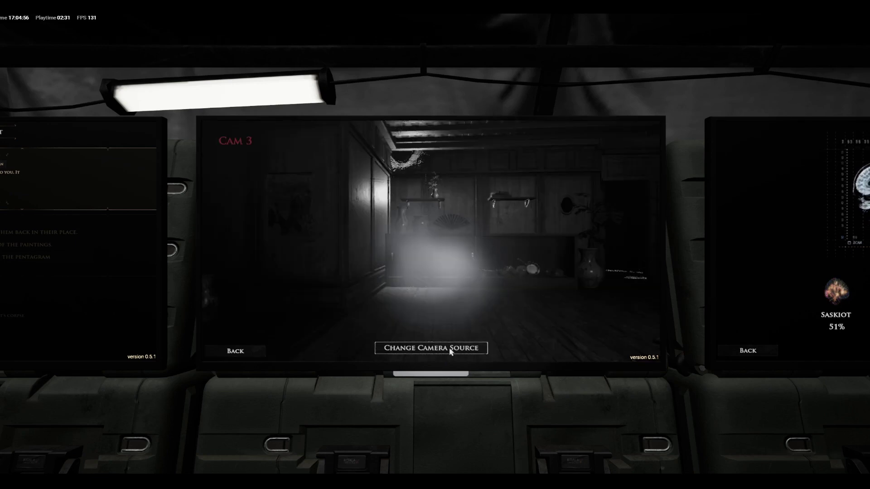
pyautogui.click(450, 352)
pyautogui.click(450, 352)
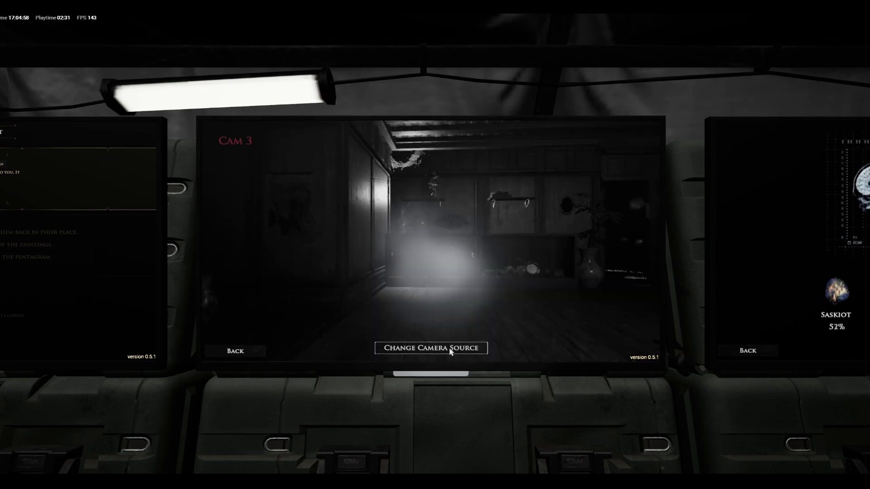
pyautogui.press('Escape')
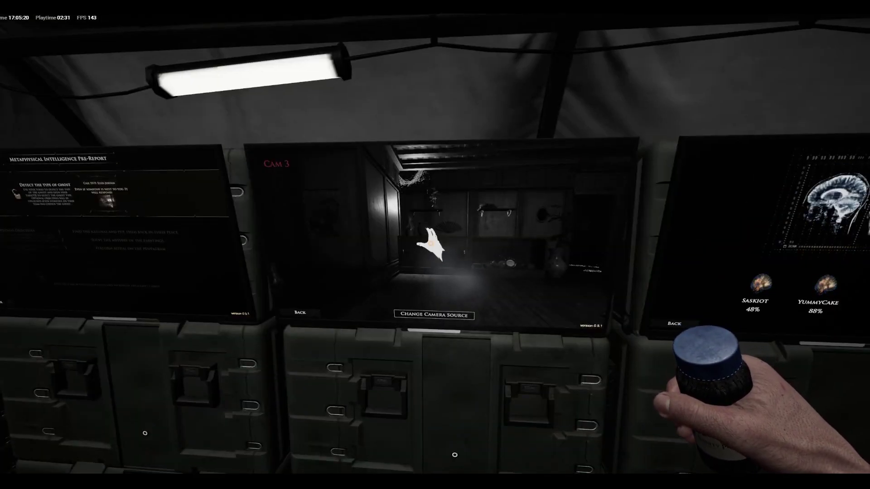
# Step: Mark Freezing Temperatures as found evidence in the journal
pyautogui.press('j')
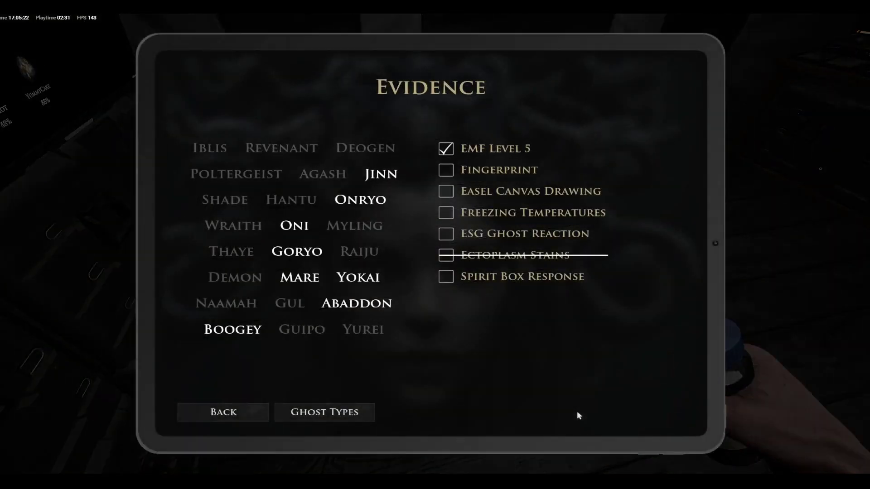
pyautogui.click(447, 214)
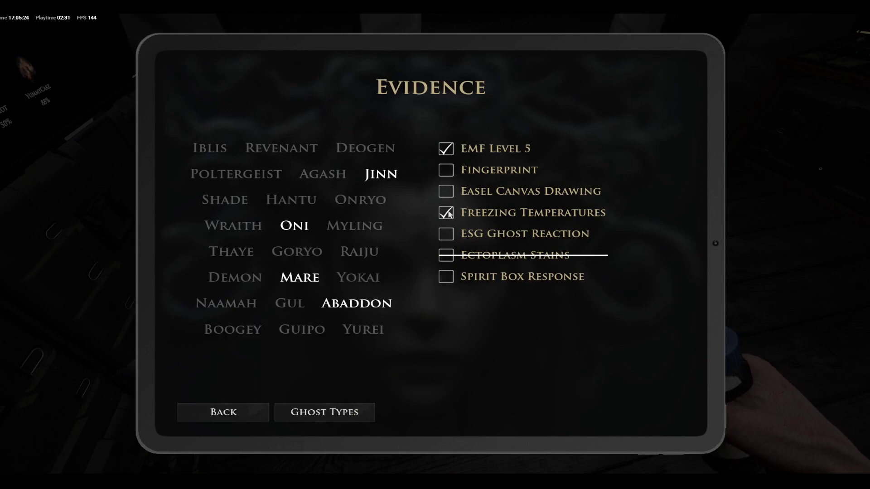
pyautogui.press('j')
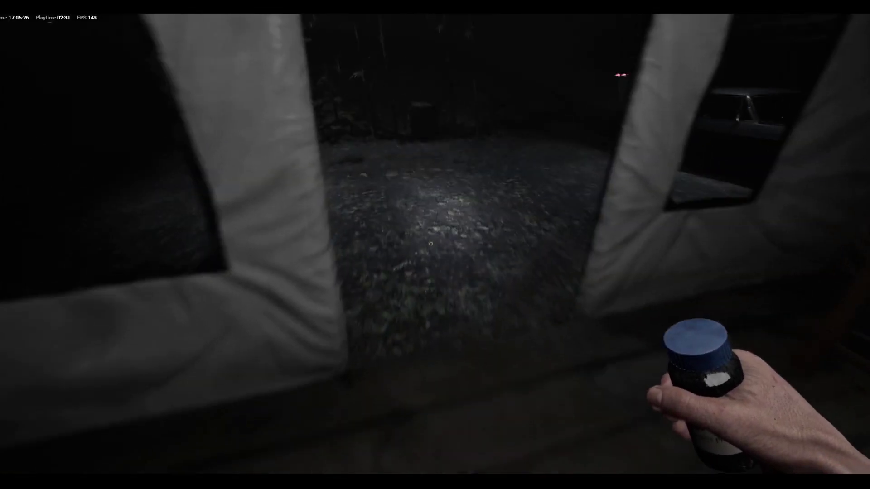
pyautogui.press('w')
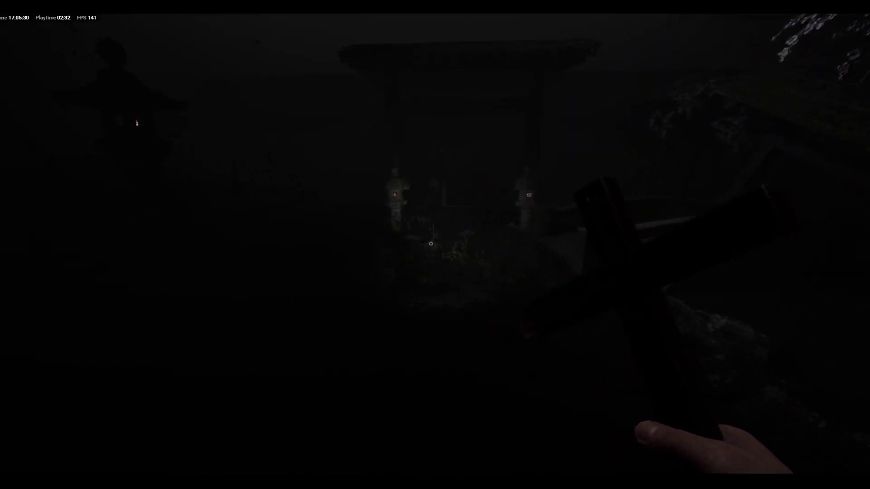
pyautogui.press('j')
pyautogui.press('j')
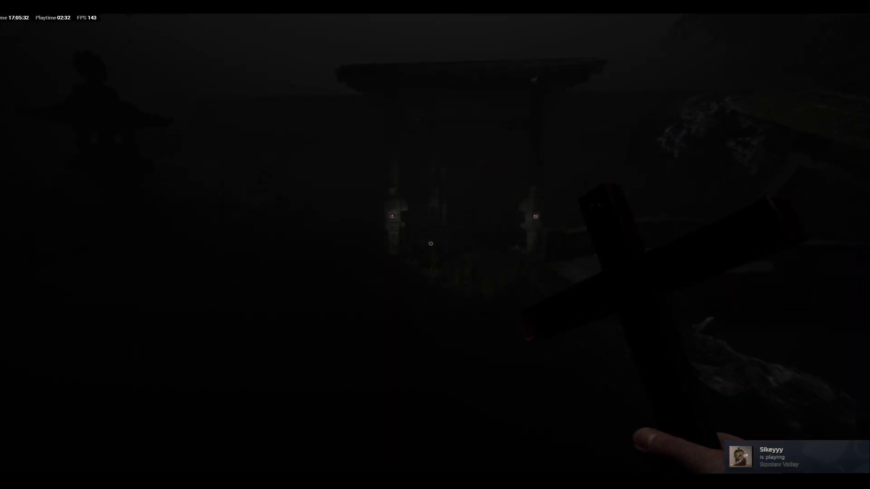
# Step: Walk through the gate and the shrine corridor out onto the path by the tree
pyautogui.press('w')
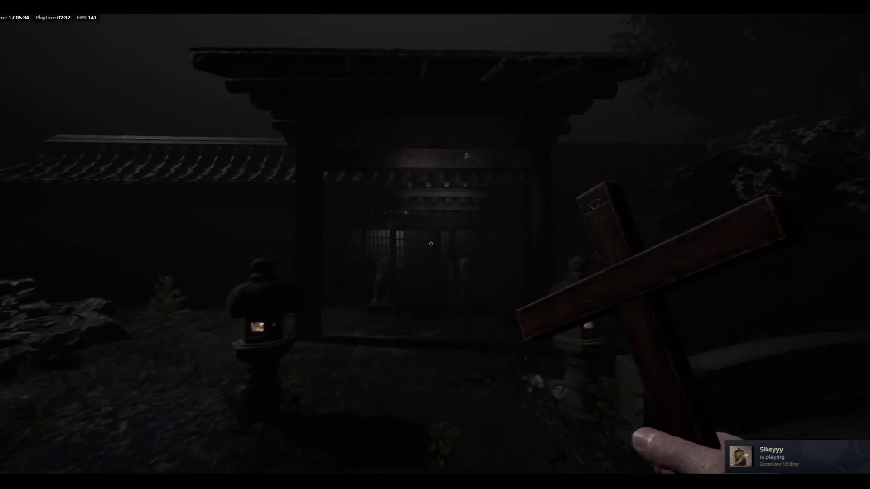
pyautogui.press('w')
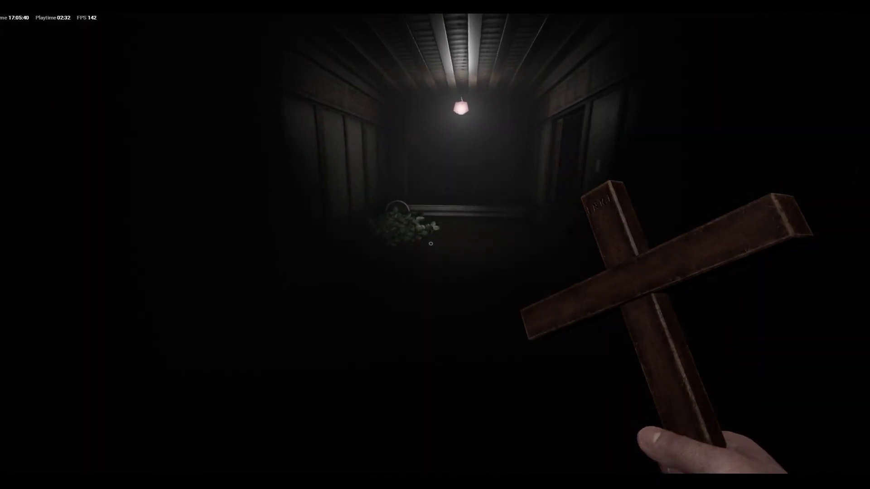
pyautogui.press('w')
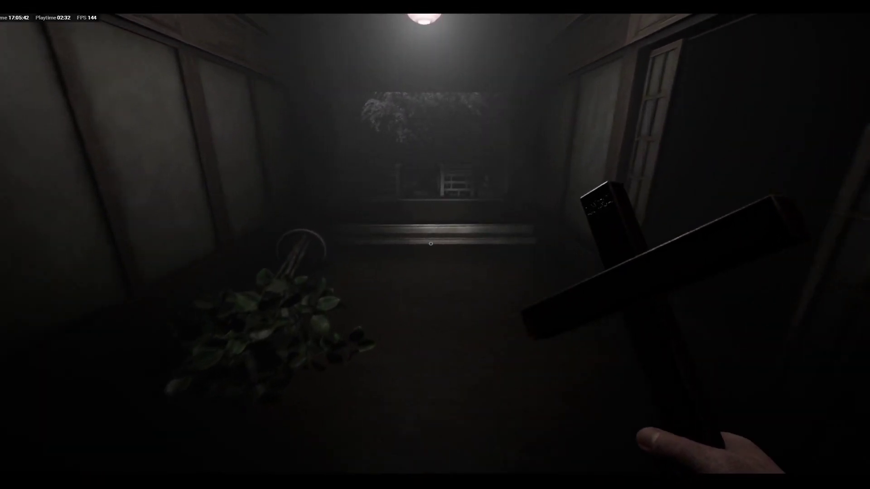
pyautogui.press('w')
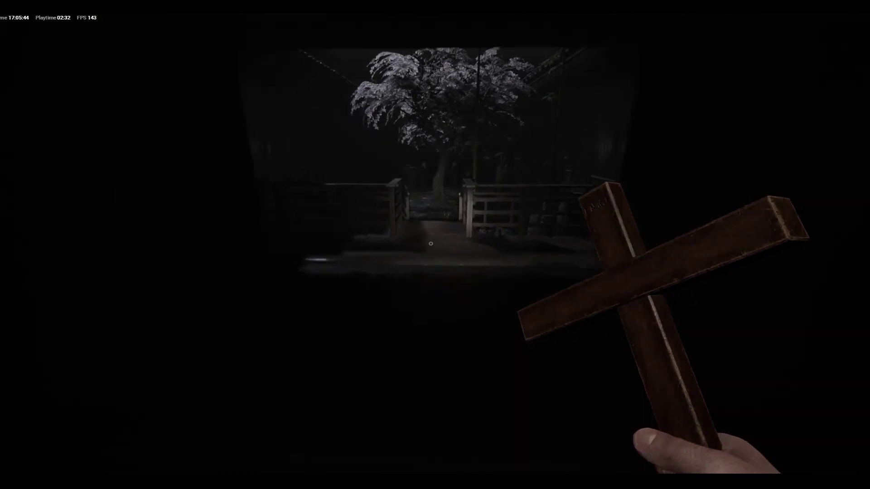
pyautogui.press('w')
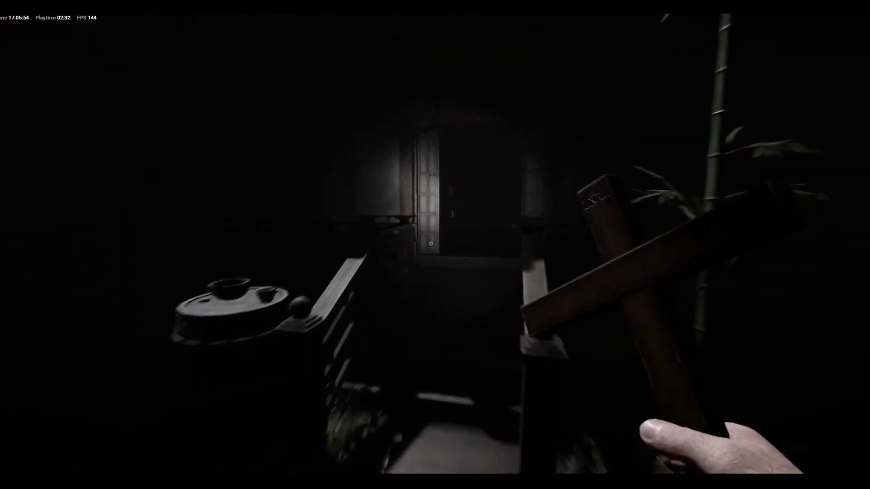
# Step: Carry the easel from the lit room through the dark corridor to the shoji door
pyautogui.press('w')
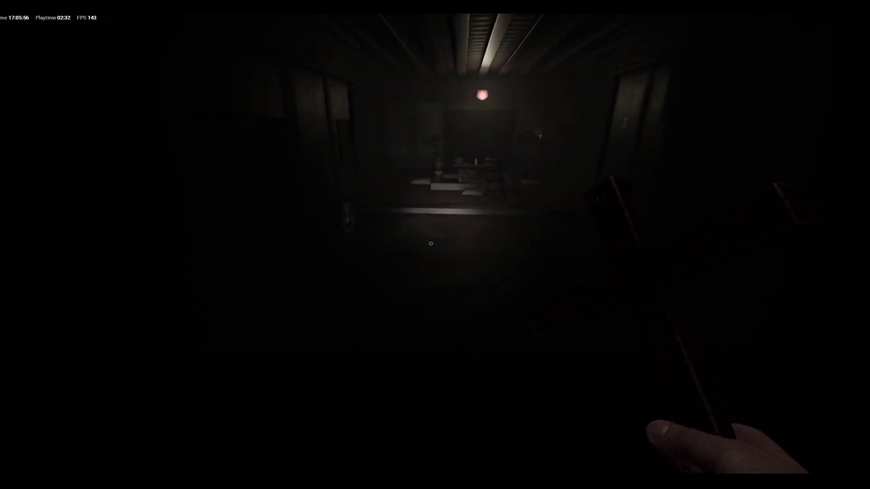
pyautogui.press('w')
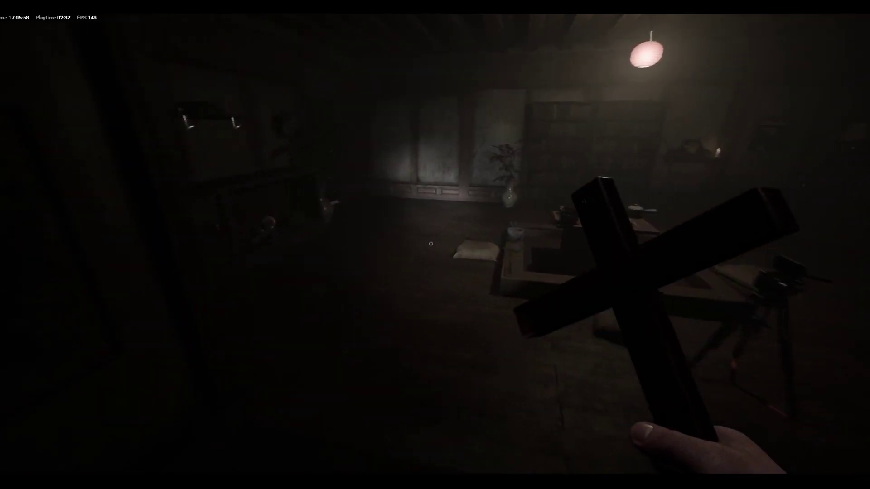
pyautogui.press('w')
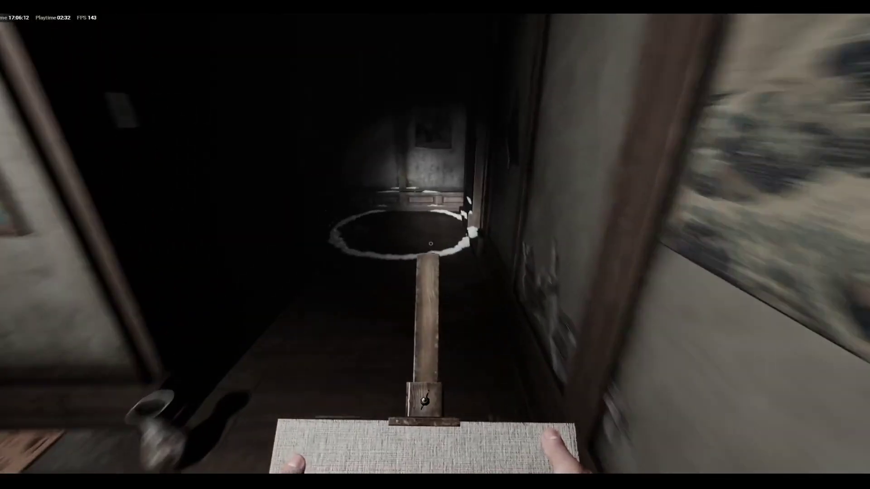
pyautogui.press('w')
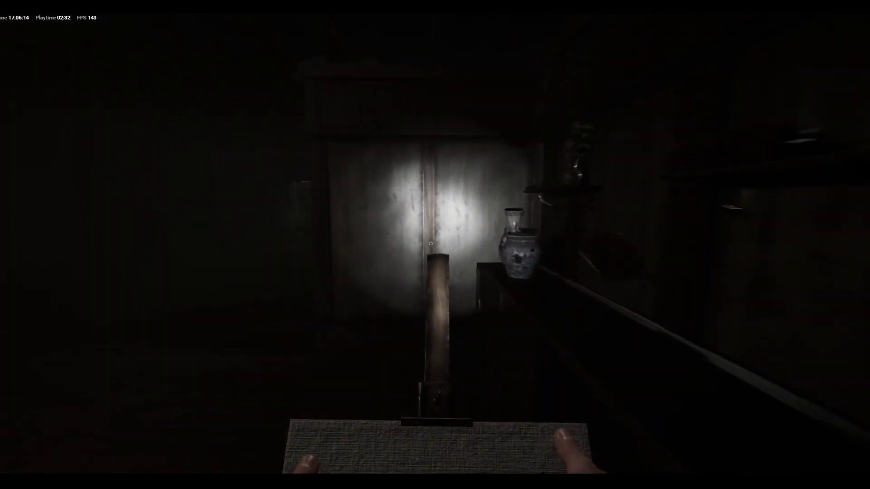
pyautogui.press('w')
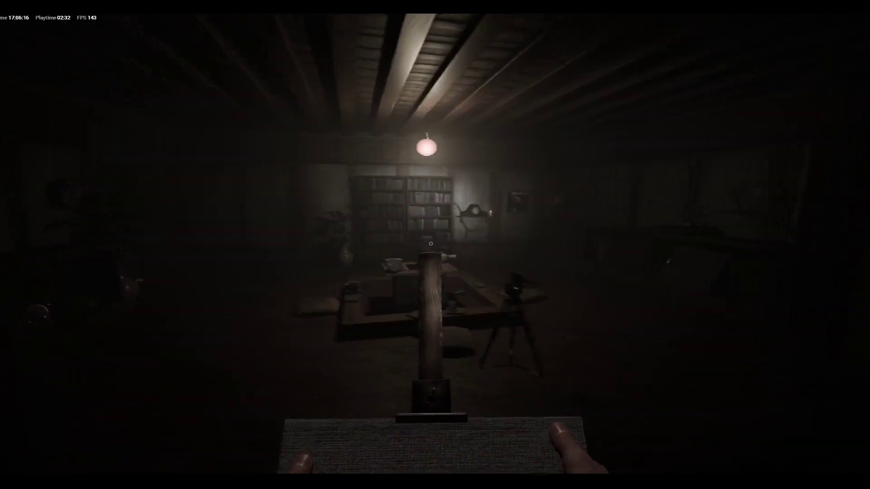
pyautogui.press('w')
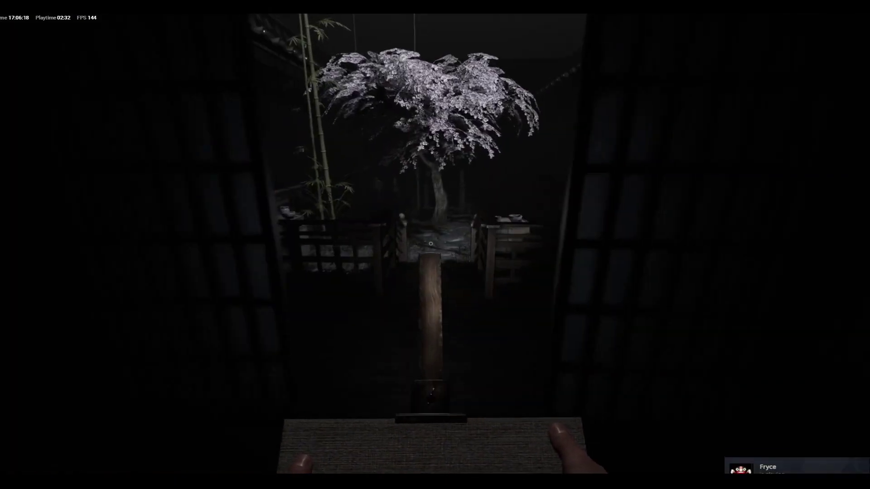
pyautogui.press('w')
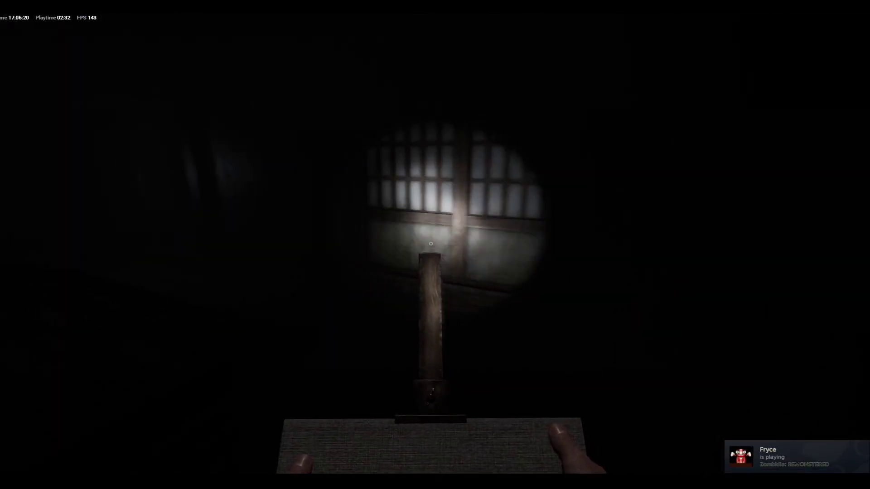
pyautogui.press('w')
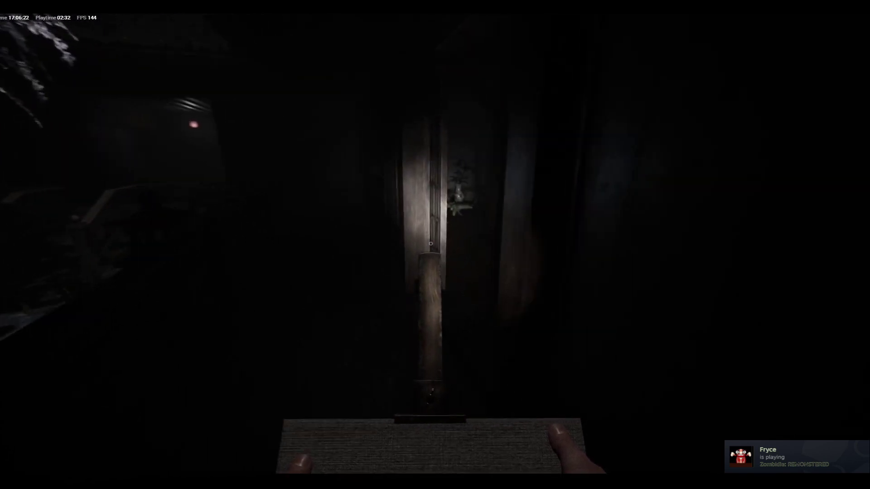
pyautogui.press('w')
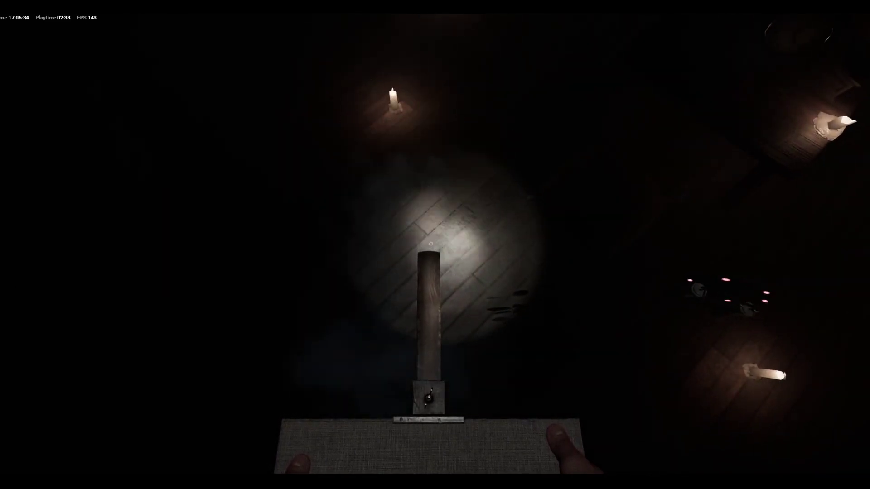
# Step: Swap the easel for another device, light the dark wall and raise the handheld camera
pyautogui.press('q')
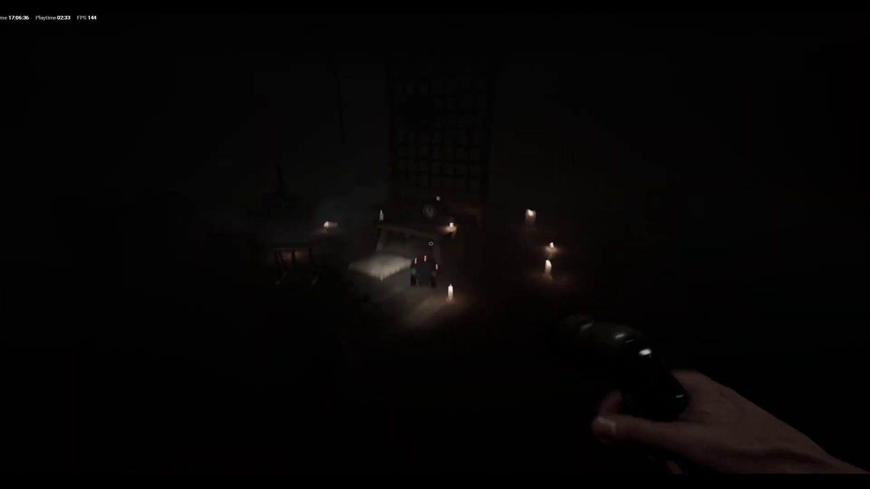
pyautogui.press('w')
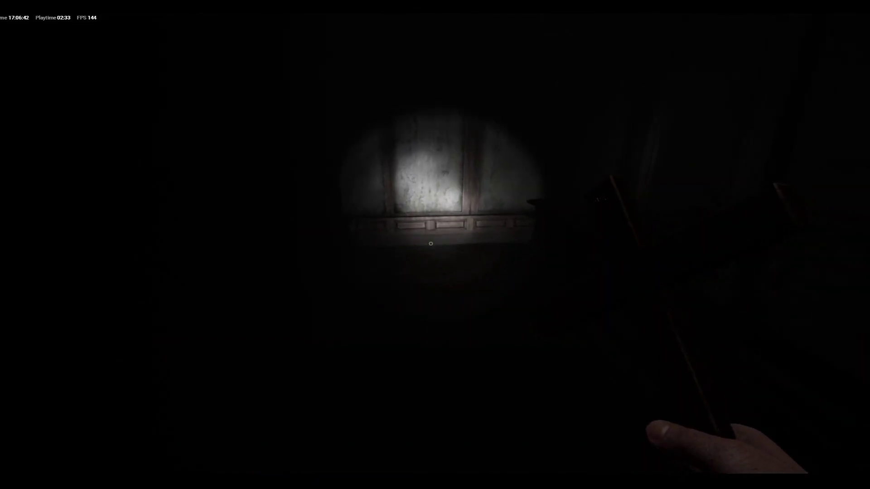
pyautogui.press('w')
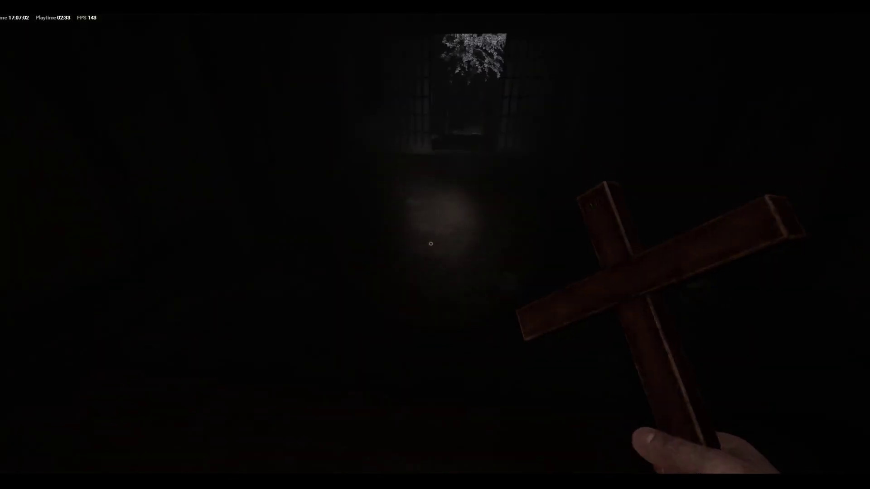
pyautogui.press('w')
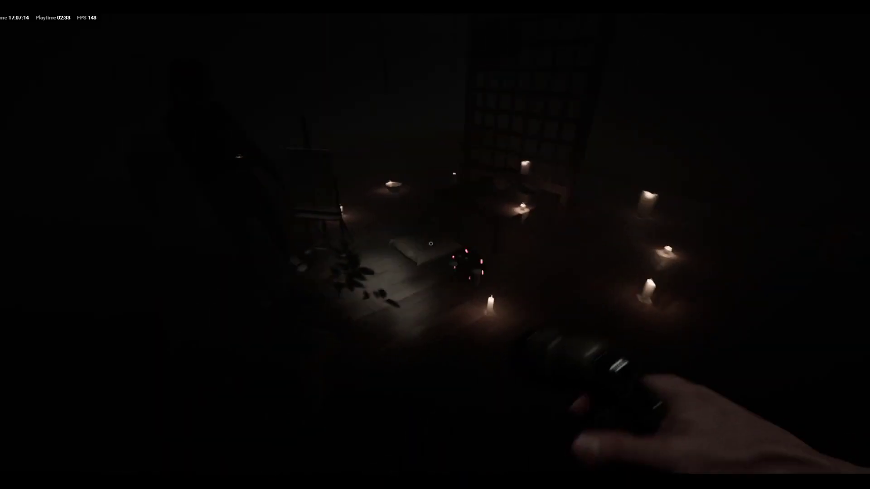
pyautogui.rightClick(430, 243)
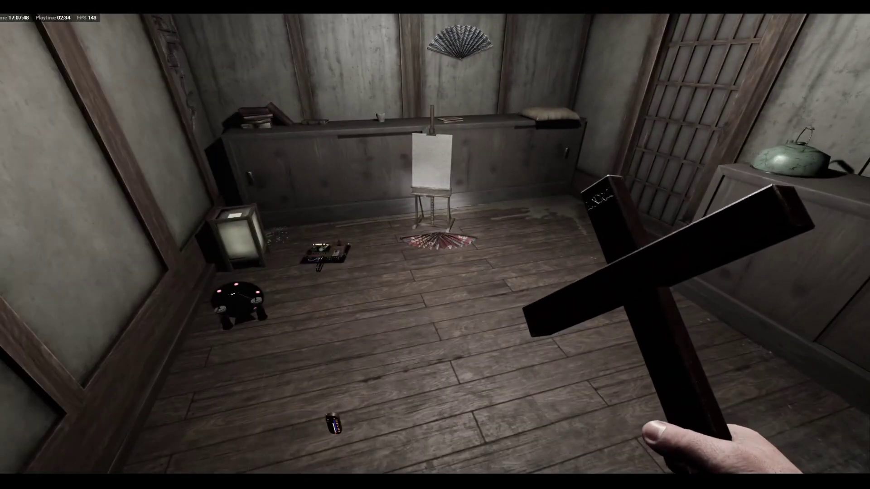
# Step: Check the journal and walk back via the stone path into the candle-lit room
pyautogui.press('j')
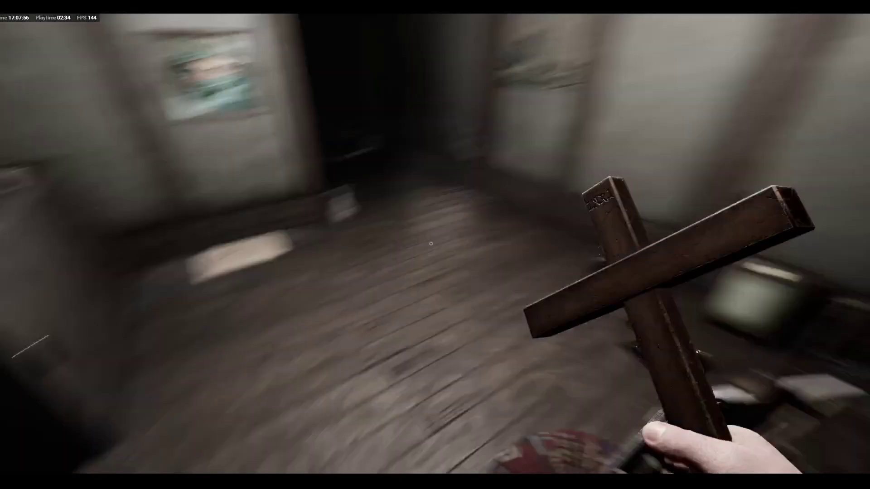
pyautogui.press('w')
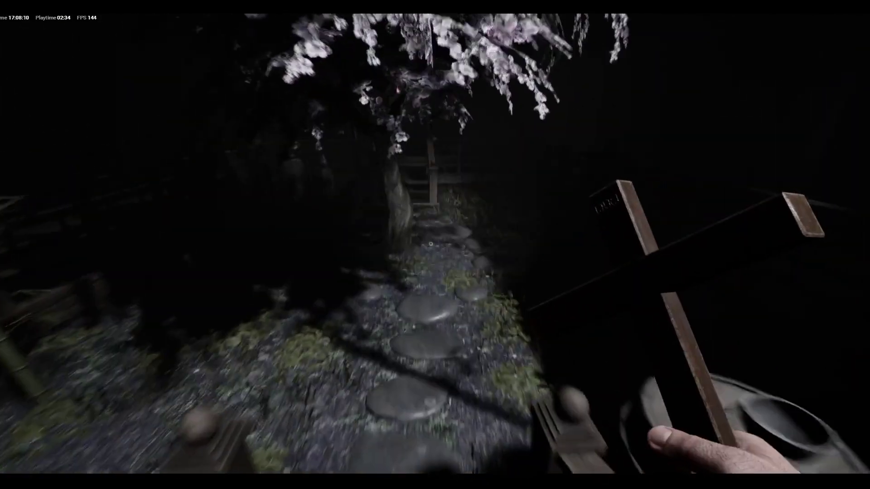
pyautogui.press('w')
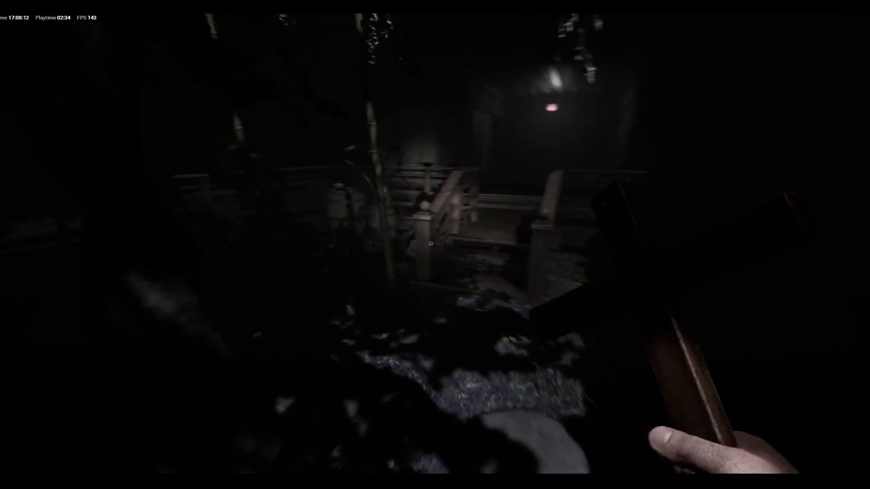
pyautogui.press('w')
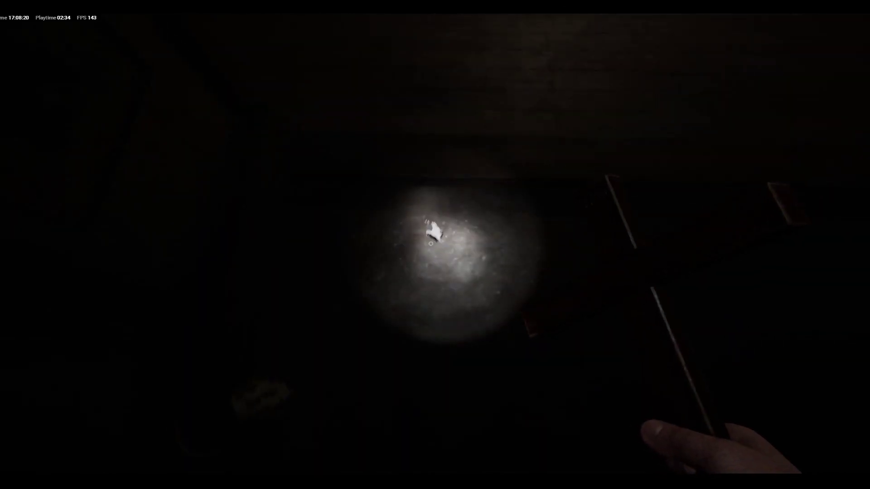
pyautogui.press('w')
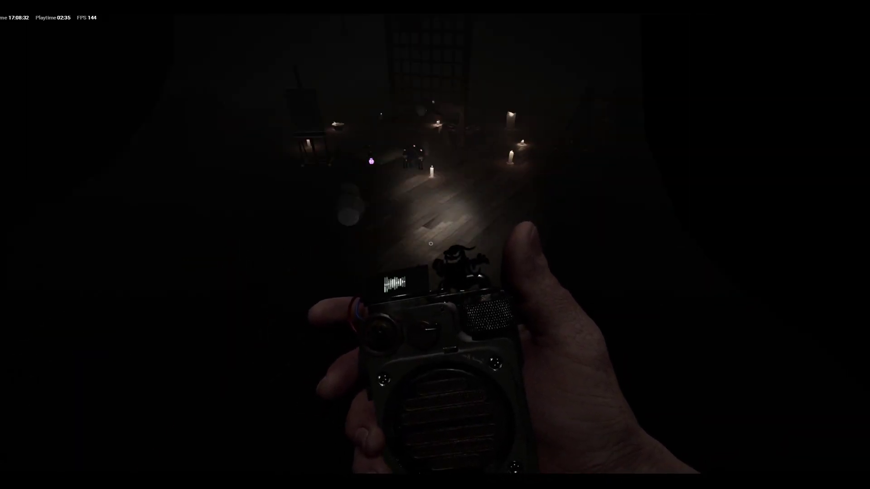
pyautogui.press('w')
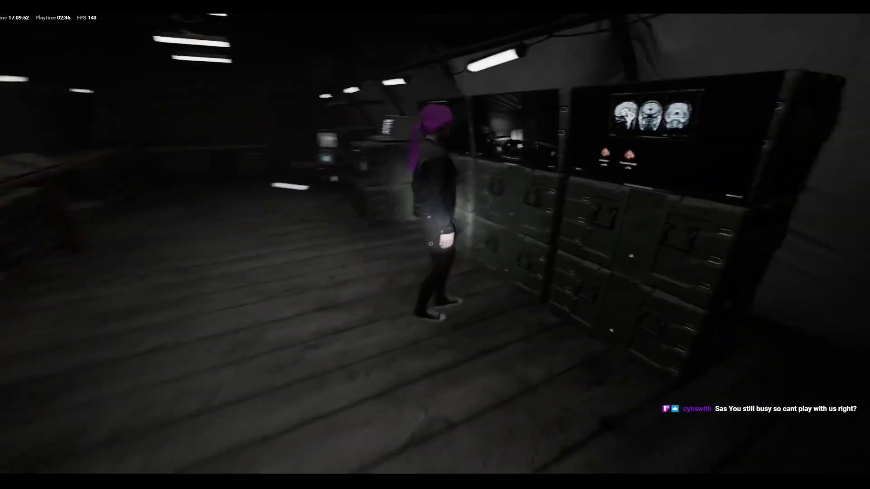
# Step: Mark Jinn as a suspected ghost in the journal and walk over to the workbench
pyautogui.press('j')
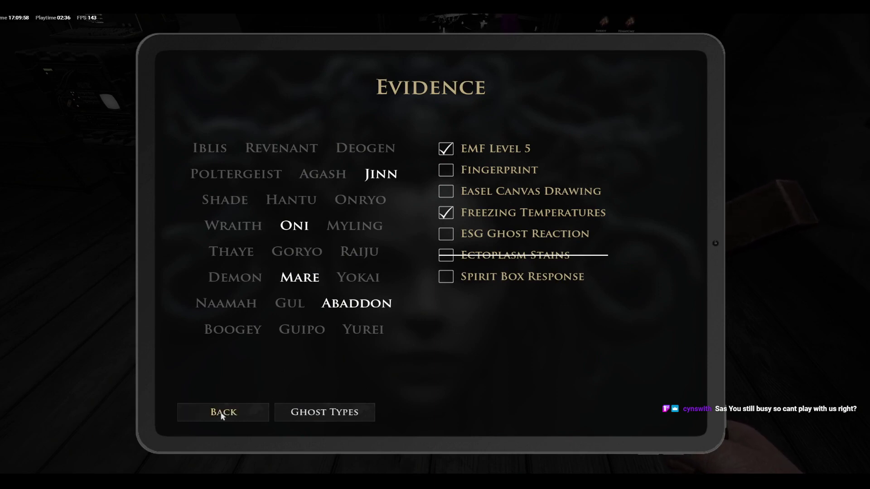
pyautogui.click(372, 175)
pyautogui.press('j')
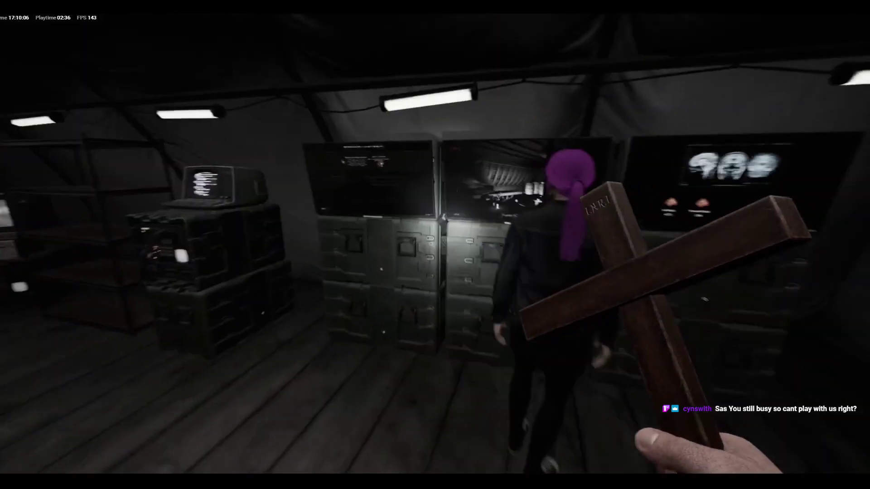
pyautogui.press('w')
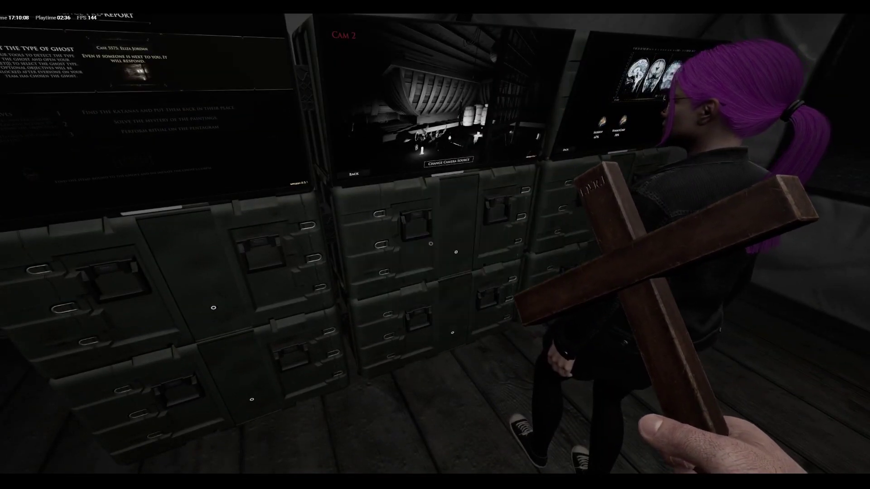
pyautogui.press('w')
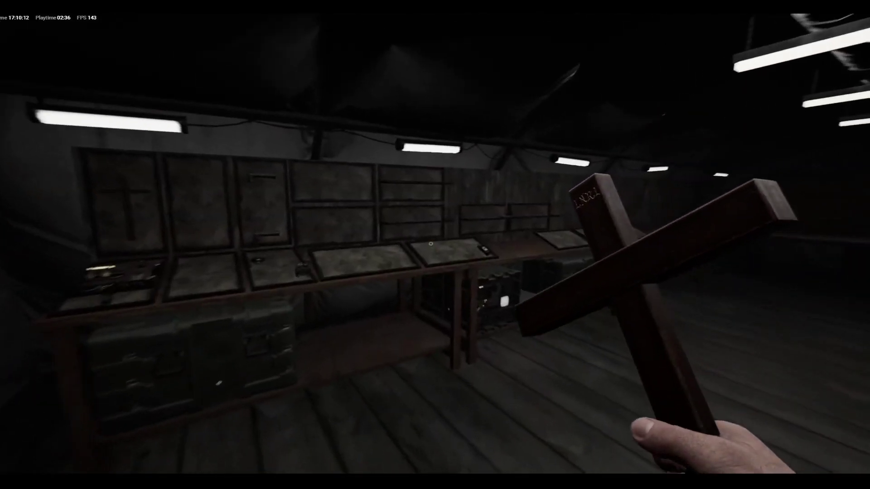
pyautogui.press('w')
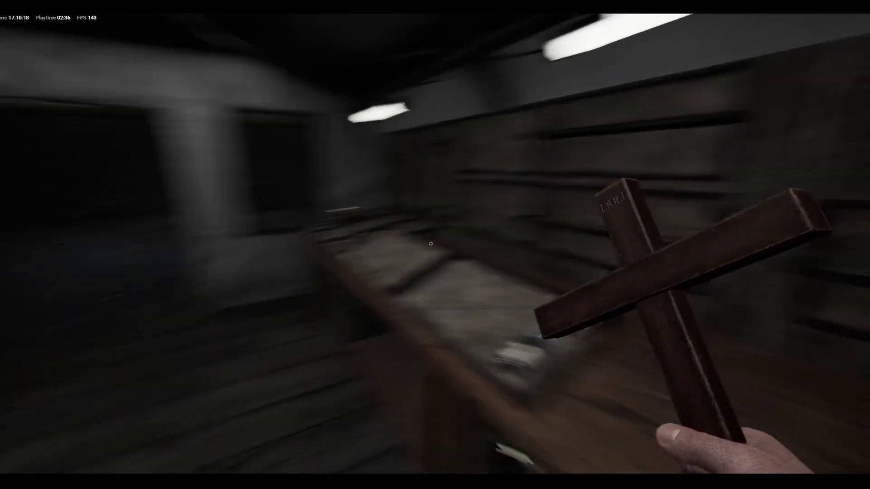
# Step: Read the Jinn, Abaddon and Mare ghost-type entries
pyautogui.press('Tab')
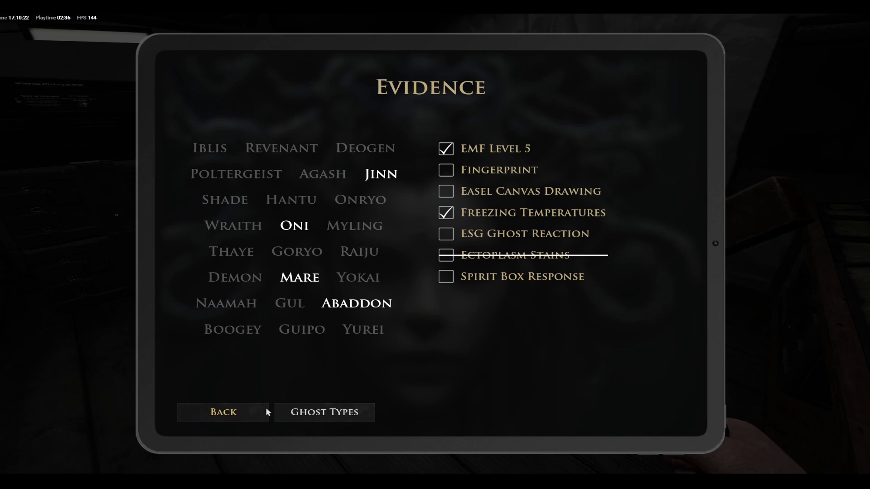
pyautogui.click(334, 418)
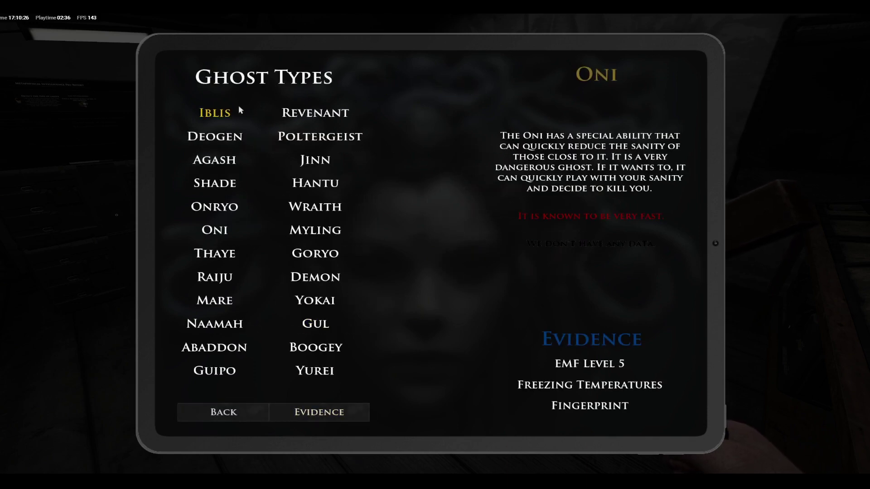
pyautogui.click(331, 162)
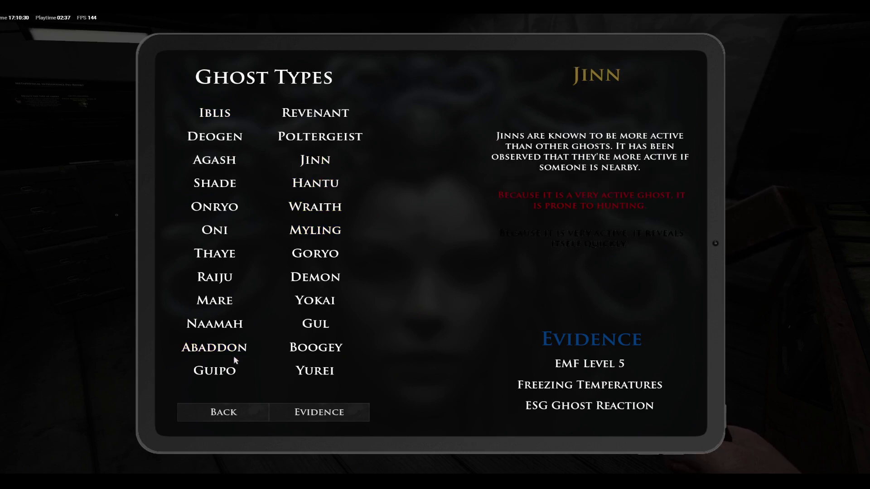
pyautogui.click(245, 353)
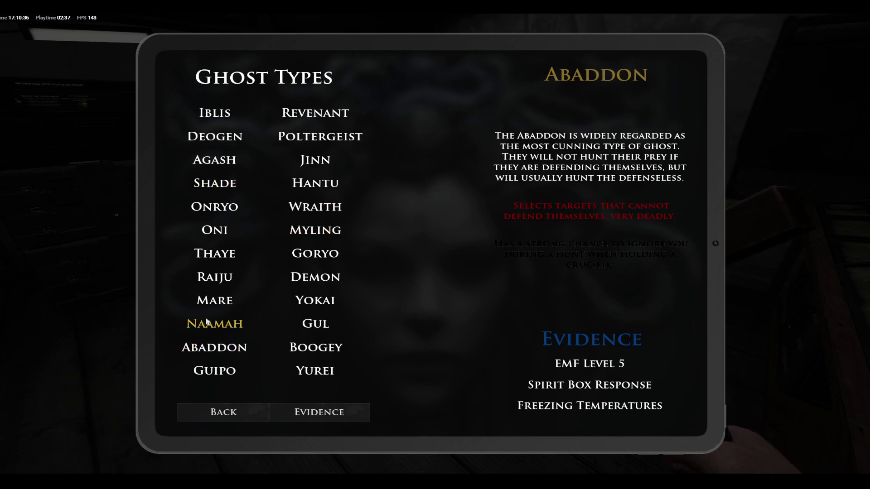
pyautogui.click(214, 304)
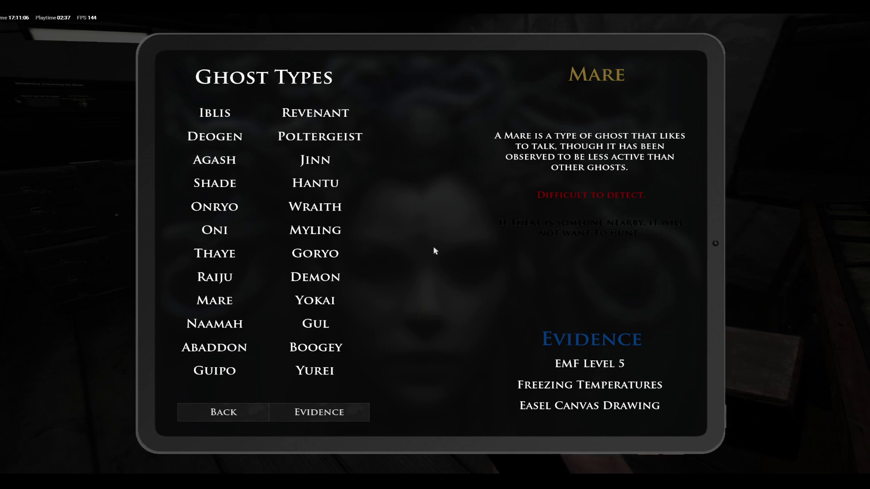
pyautogui.press('j')
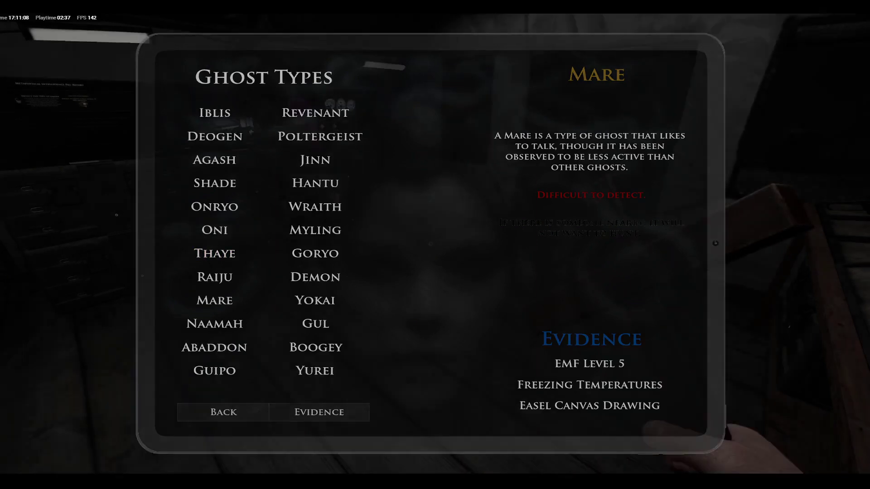
pyautogui.press('w')
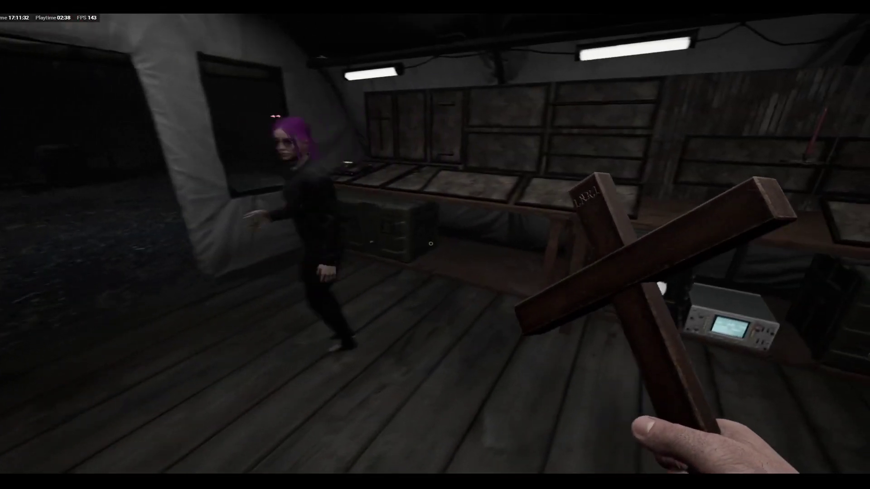
# Step: Watch the Cam 2 feed on the tent monitor
pyautogui.press('e')
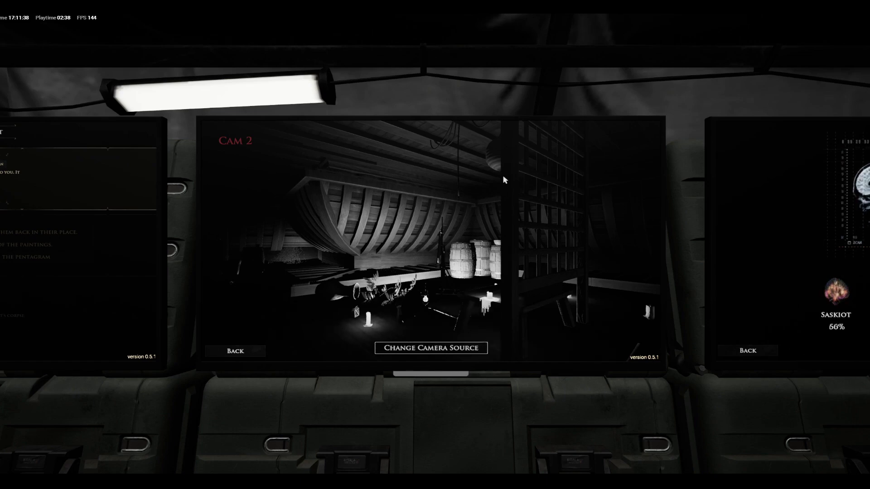
pyautogui.press('e')
pyautogui.scroll(-1, 435, 244)
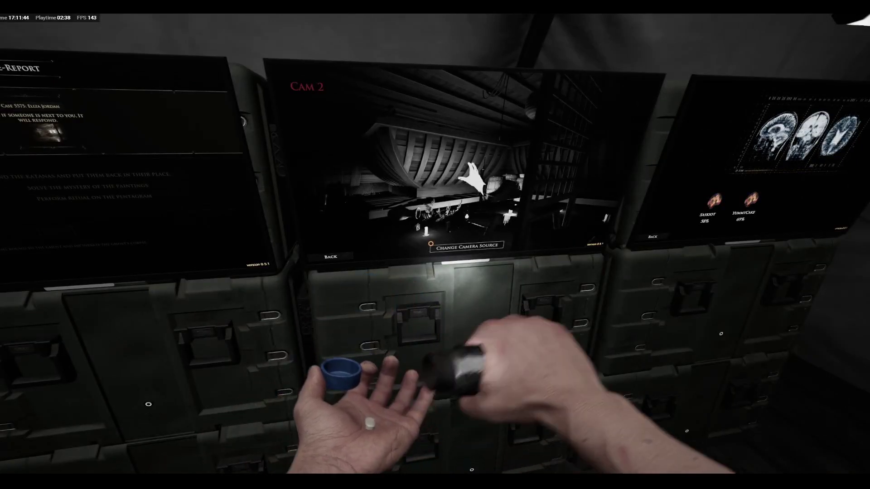
pyautogui.press('e')
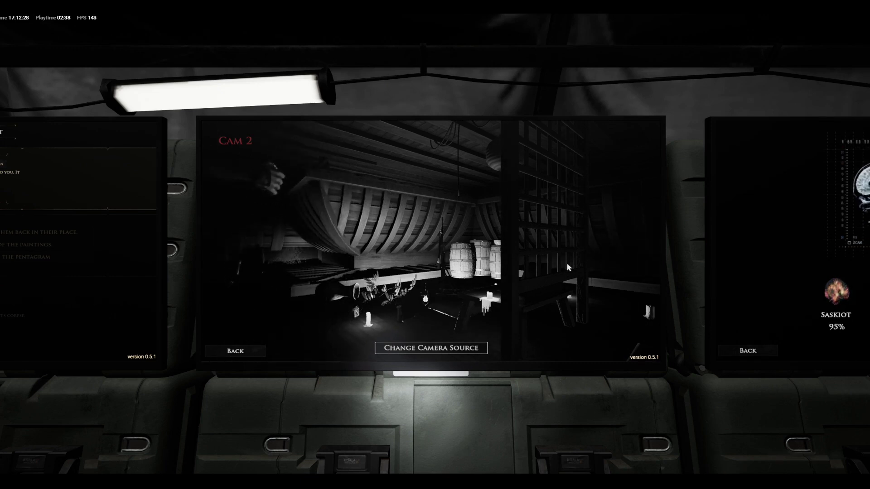
pyautogui.press('Escape')
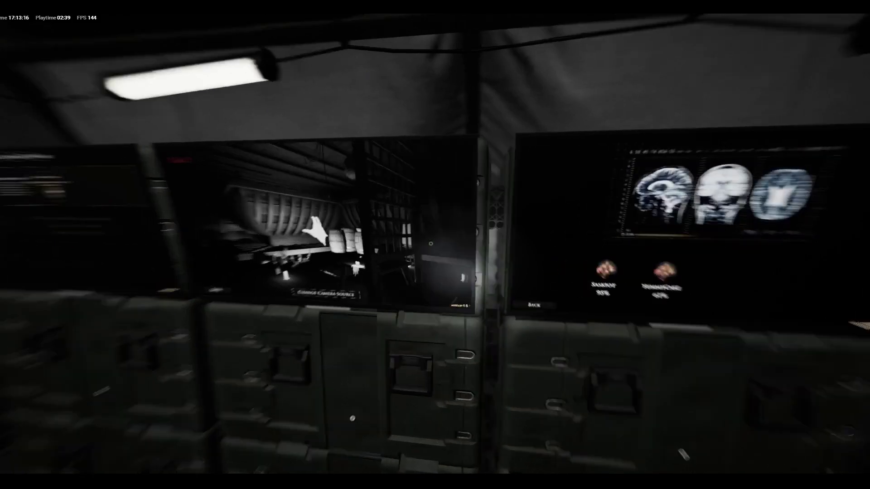
pyautogui.press('w')
pyautogui.press('s')
pyautogui.press('s')
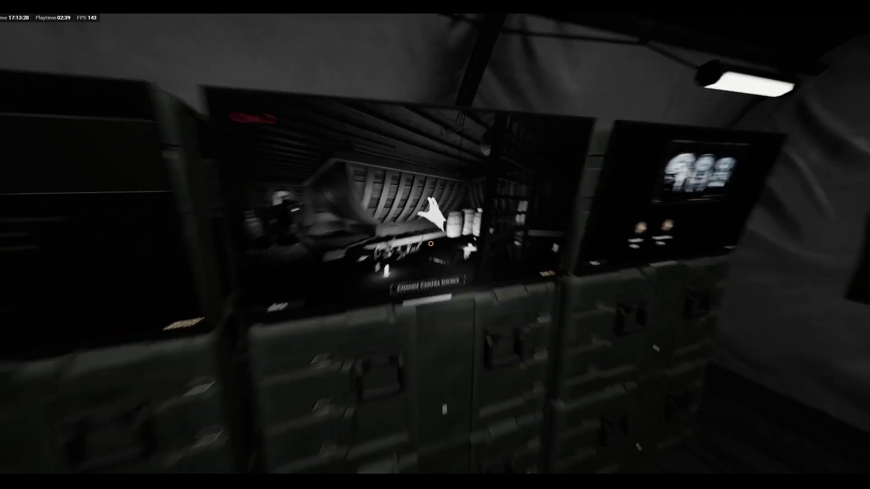
# Step: Move up close to the Cam 2 screen and bring up the journal's evidence checklist
pyautogui.press('s')
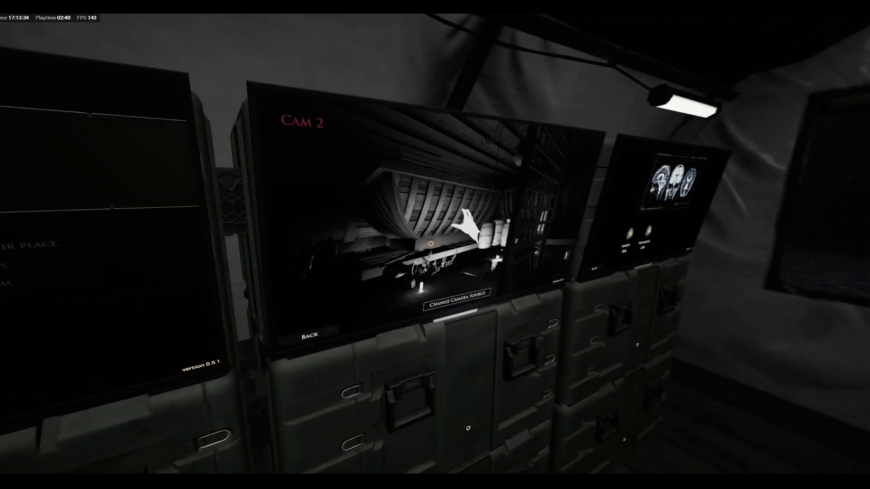
pyautogui.press('a')
pyautogui.press('a')
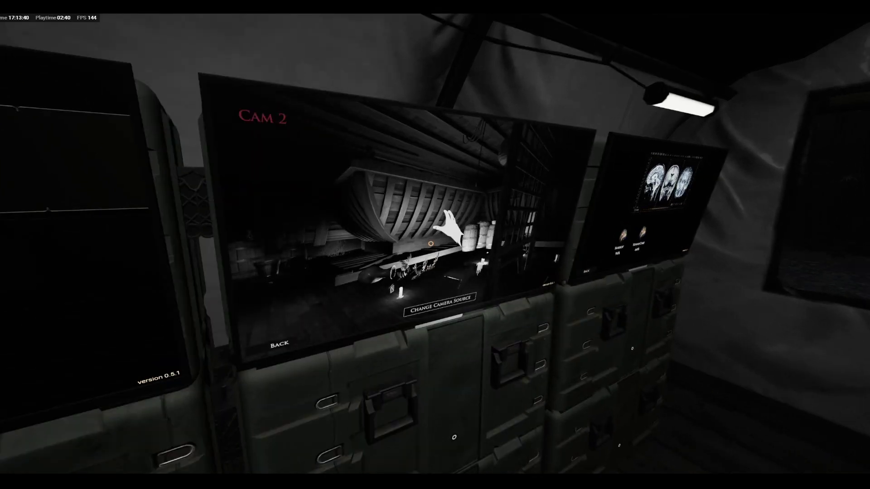
pyautogui.press('d')
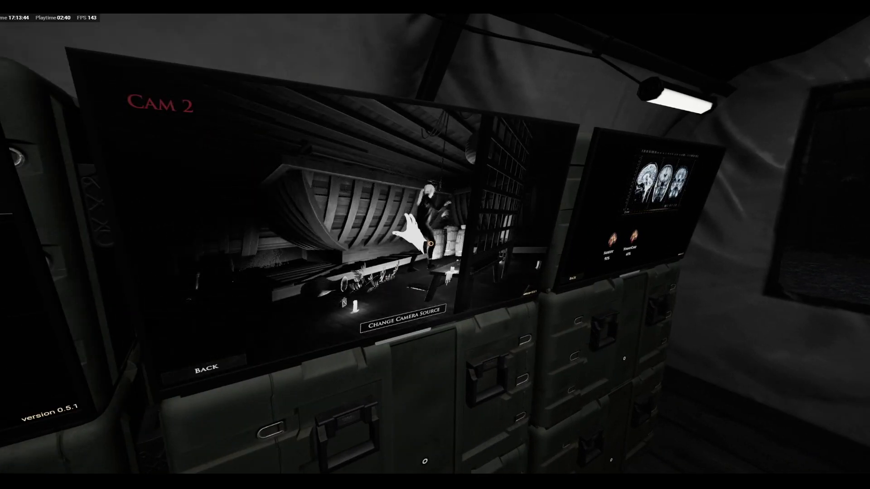
pyautogui.press('s')
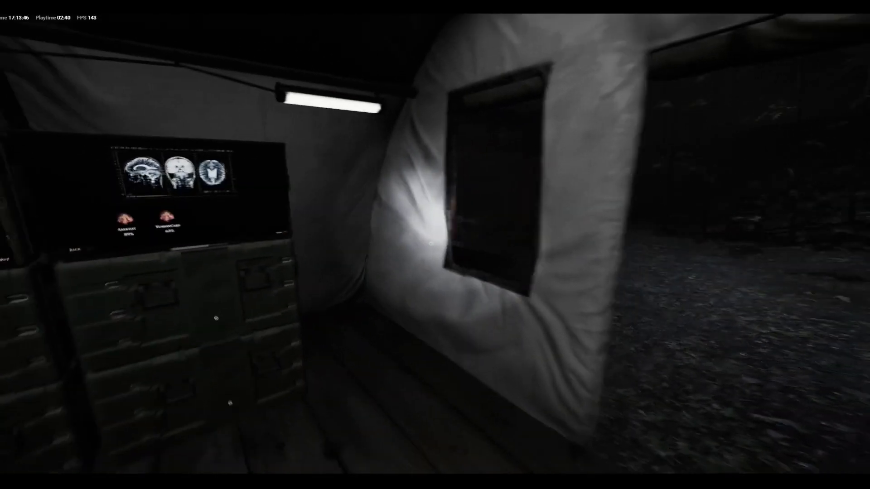
pyautogui.press('w')
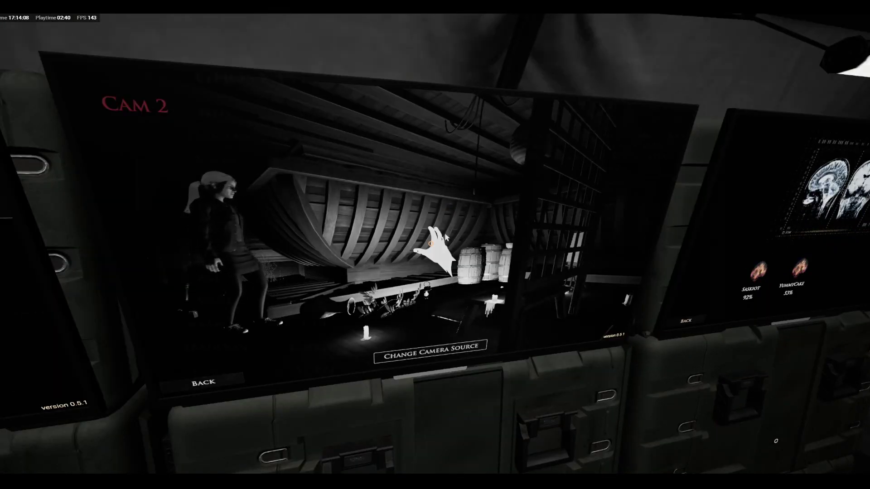
pyautogui.press('j')
pyautogui.click(339, 416)
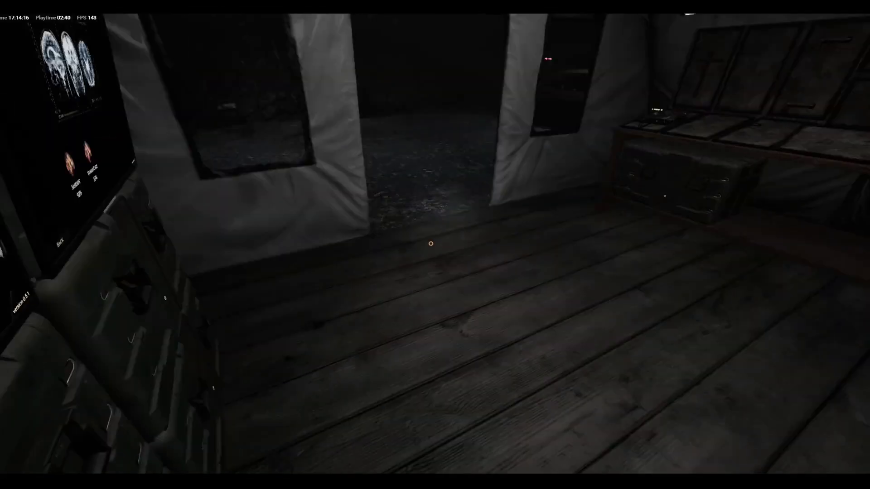
# Step: Carry the crucifix from the tent up the shrine steps into the dim corridor
pyautogui.press('w')
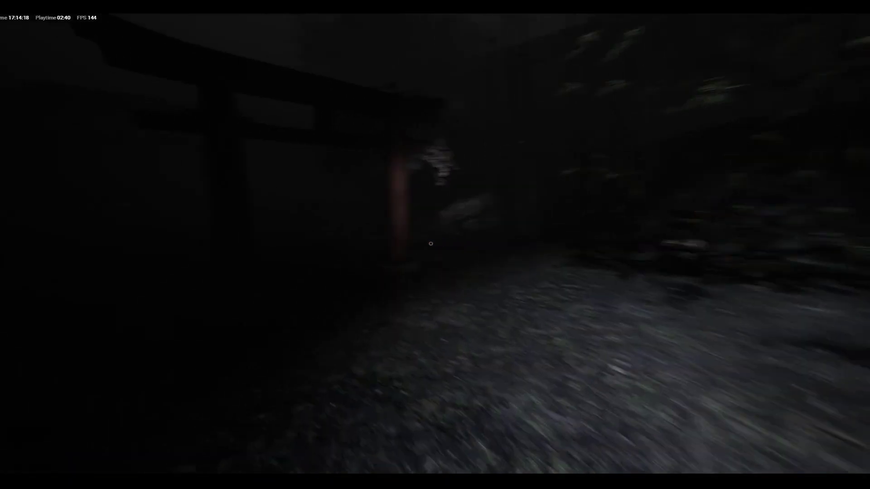
pyautogui.press('e')
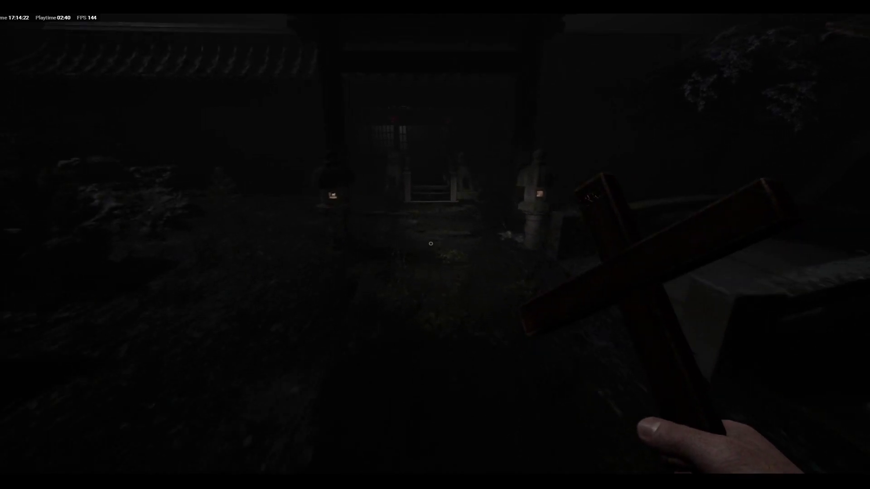
pyautogui.press('w')
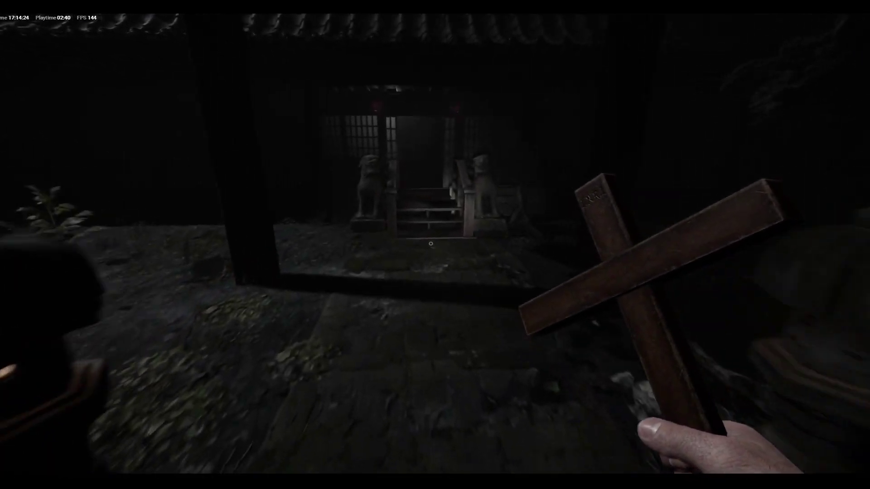
pyautogui.press('w')
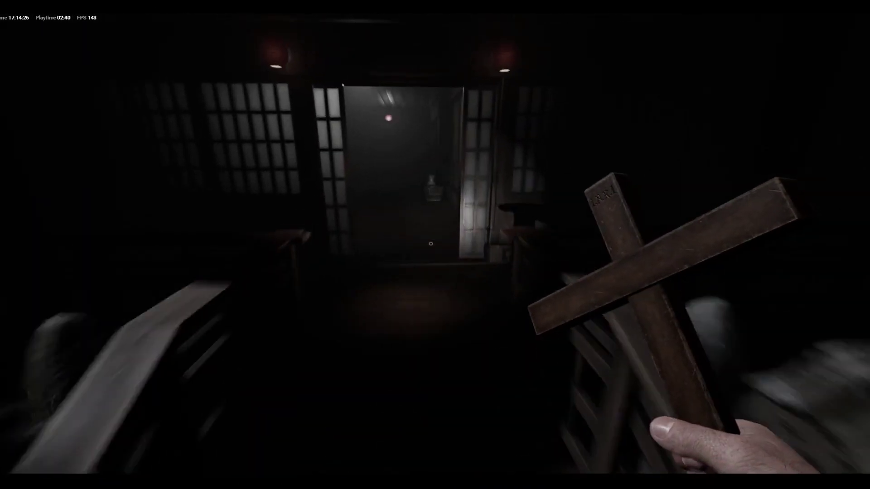
pyautogui.press('w')
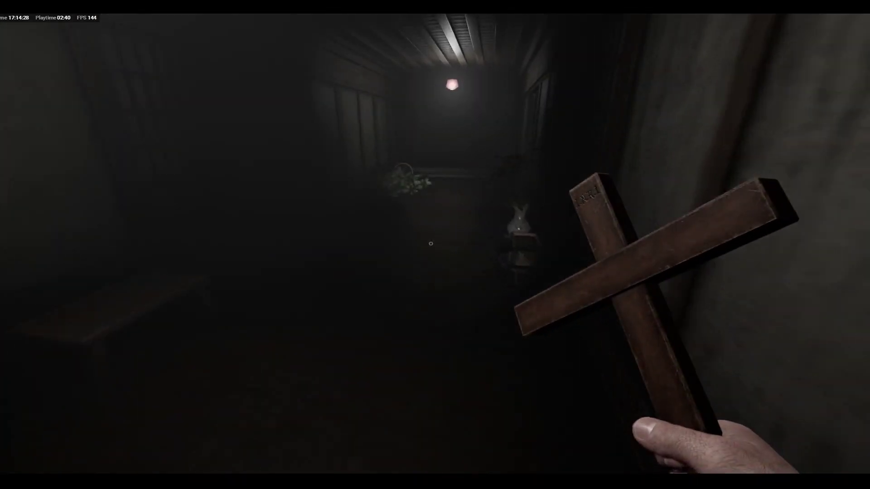
pyautogui.press('w')
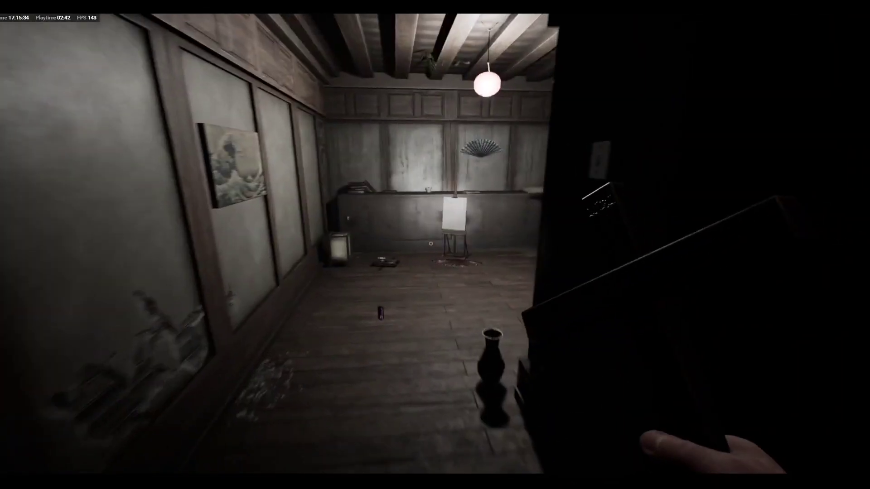
# Step: Swap items and raise the crucifix while moving through the corridor to the portrait room
pyautogui.press('2')
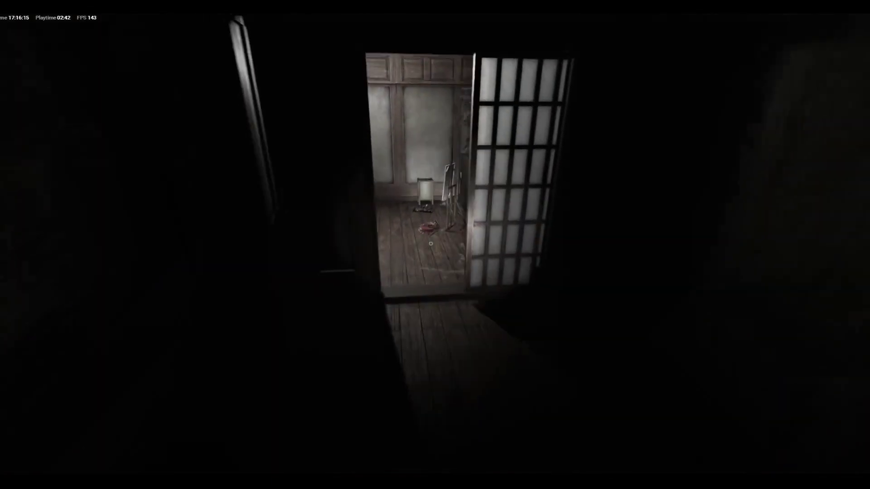
pyautogui.rightClick(431, 244)
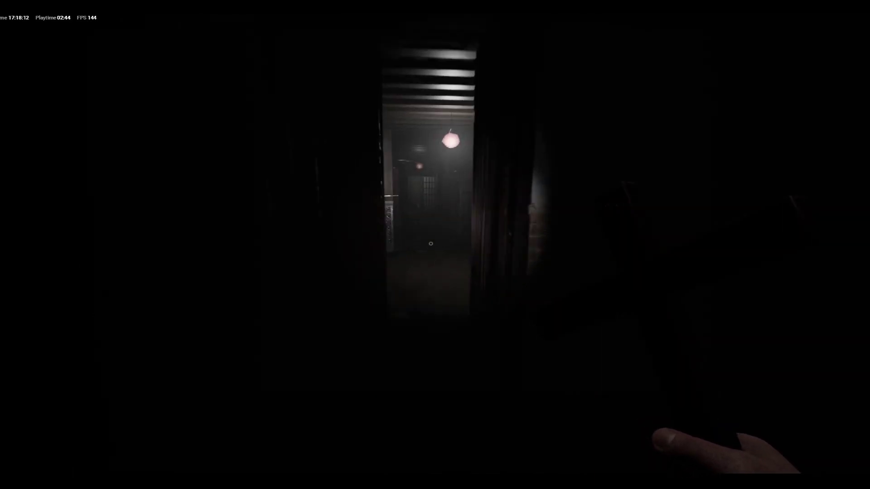
pyautogui.press('w')
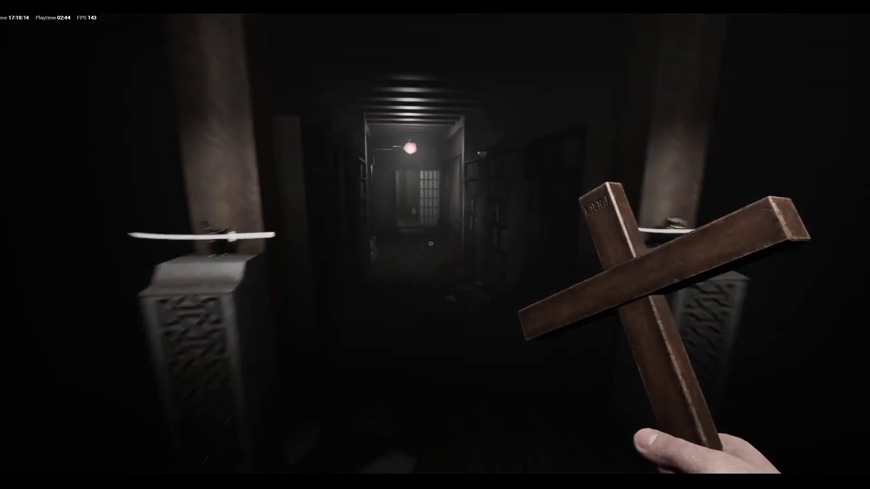
pyautogui.press('w')
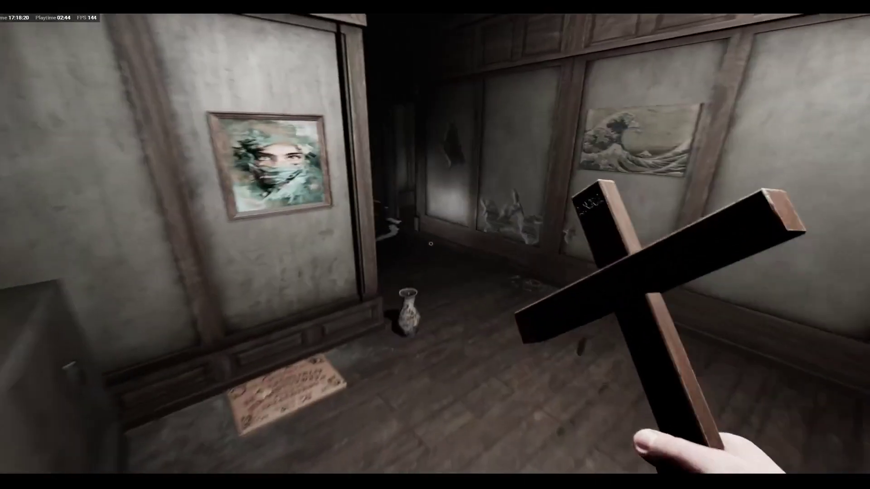
pyautogui.press('w')
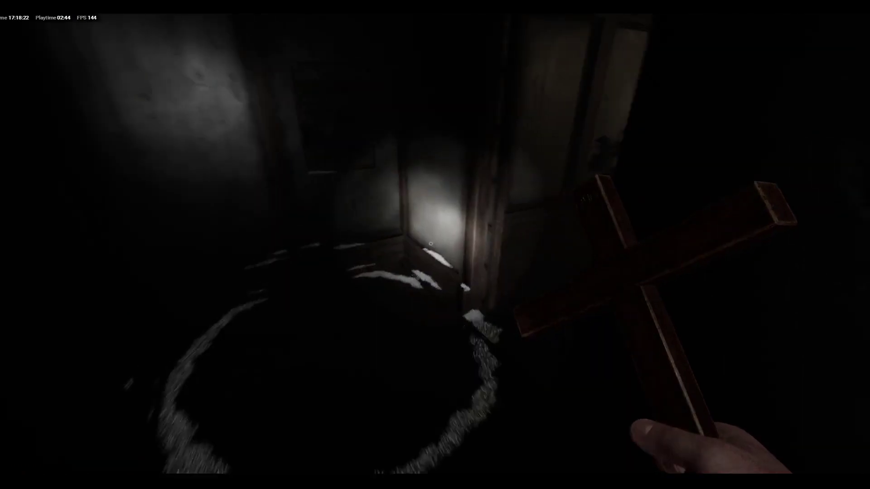
pyautogui.press('w')
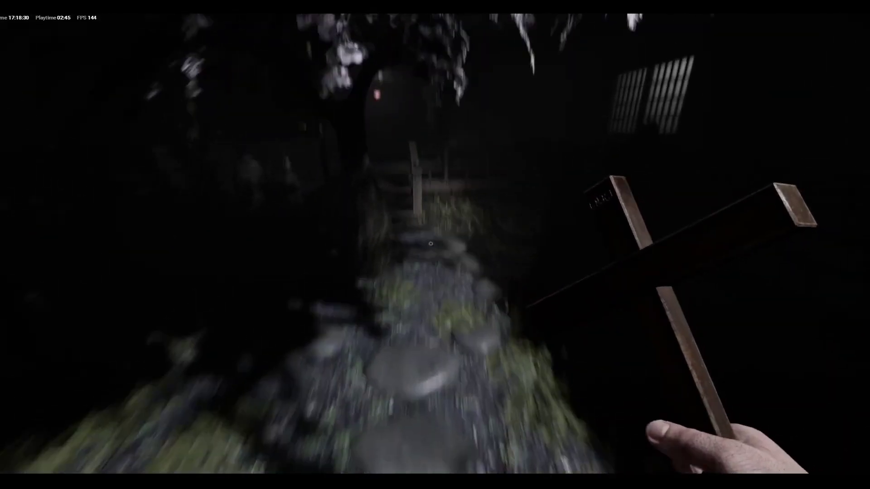
# Step: Cross the bridge and dark garden past the torii gate to the car and shed
pyautogui.press('w')
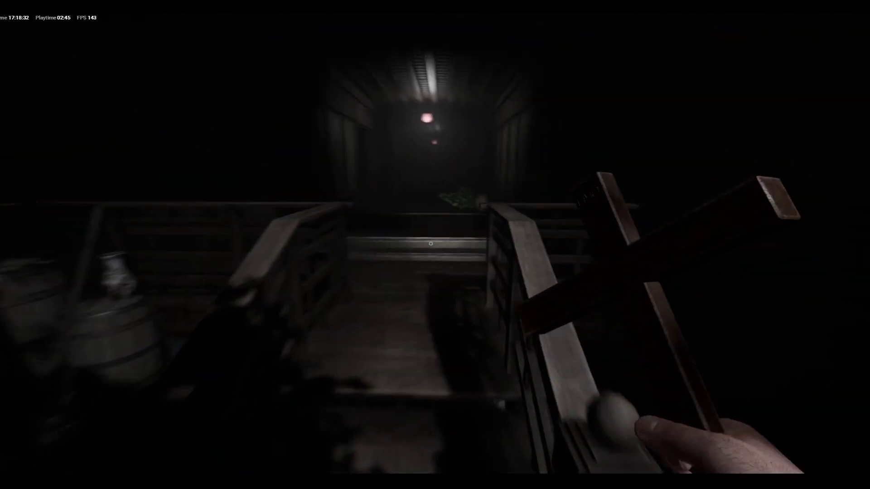
pyautogui.press('w')
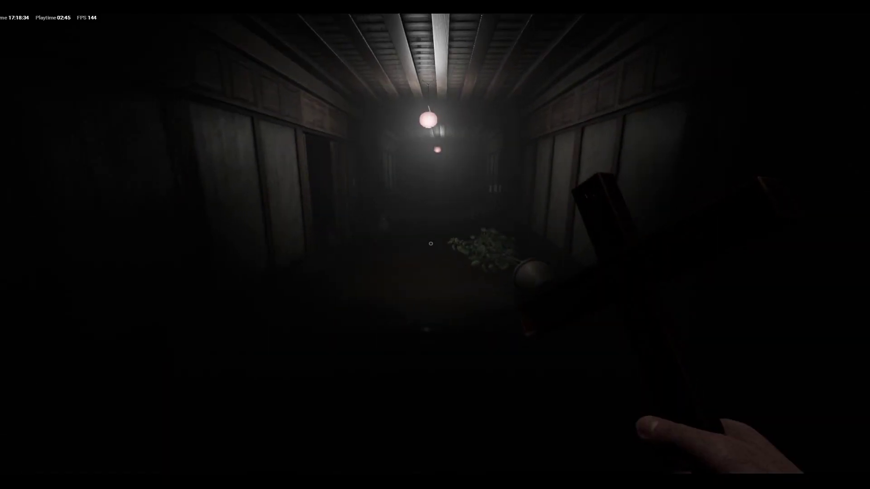
pyautogui.press('w')
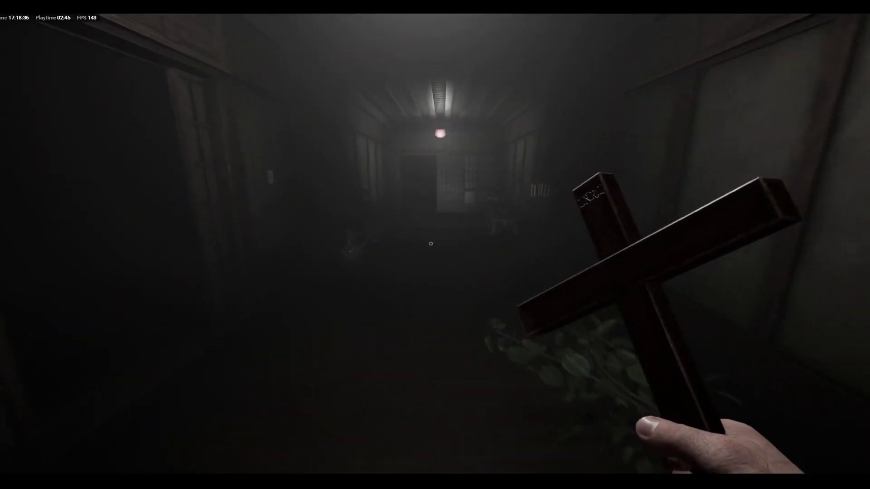
pyautogui.press('w')
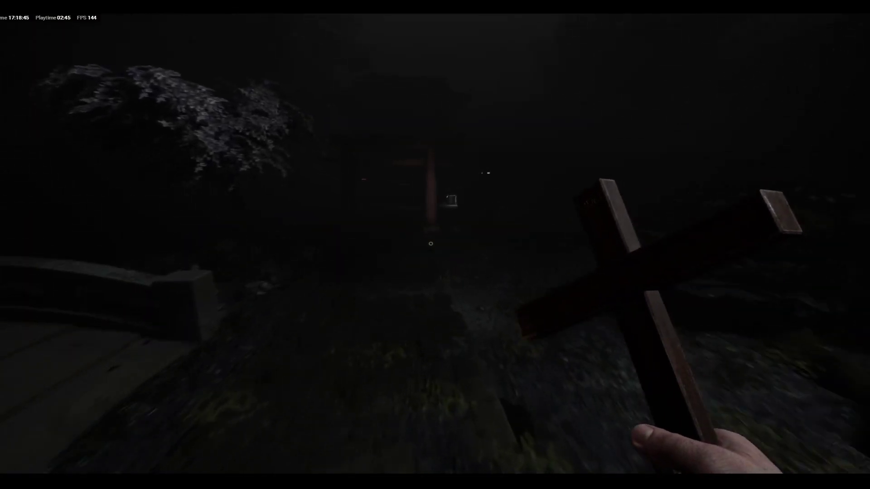
pyautogui.press('w')
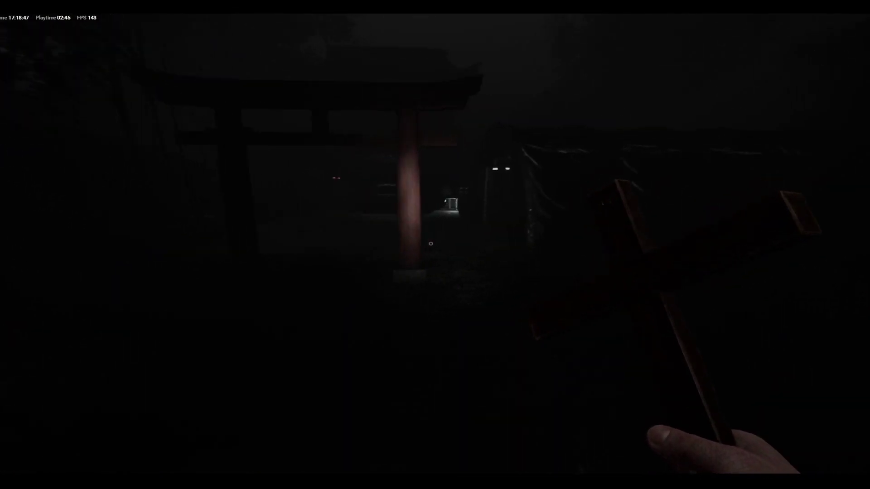
pyautogui.press('w')
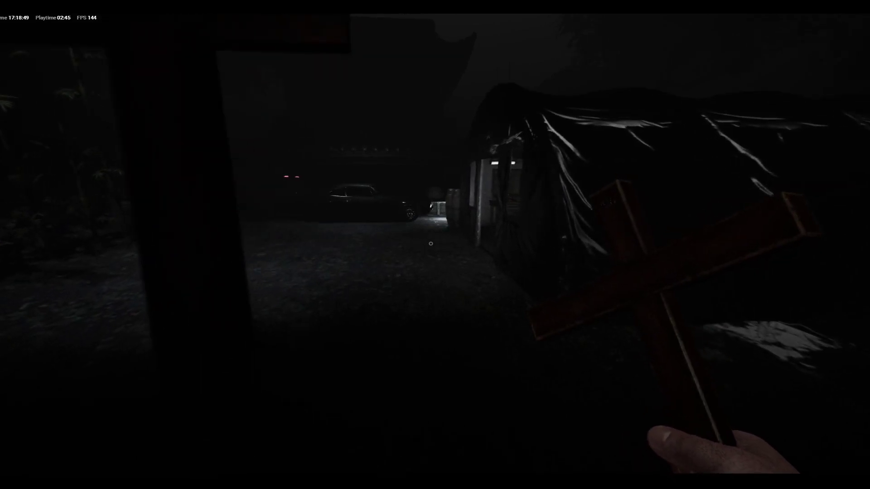
pyautogui.press('w')
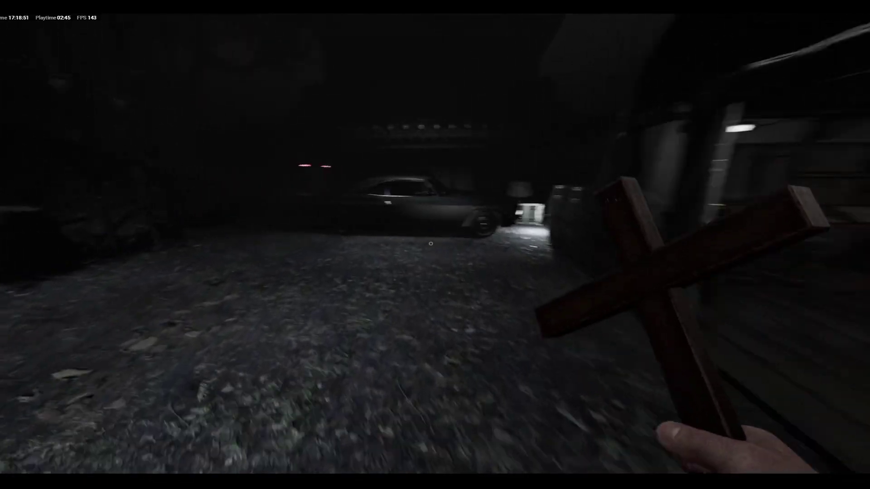
pyautogui.press('w')
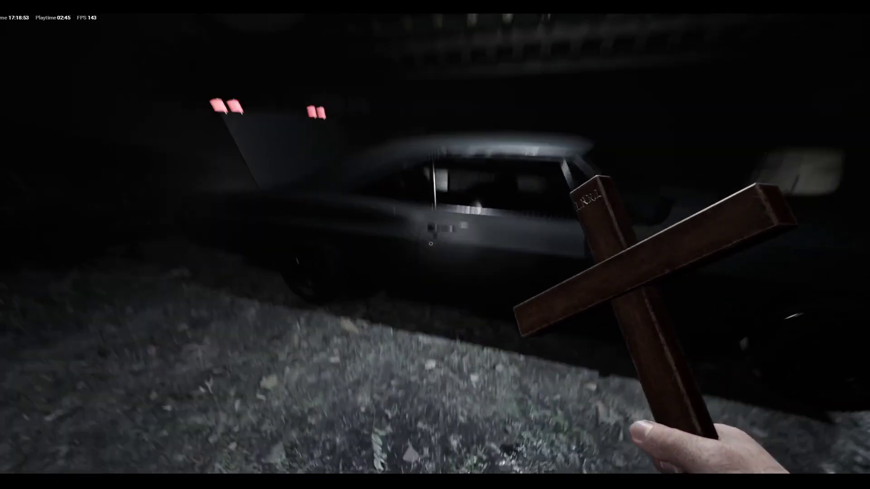
pyautogui.press('w')
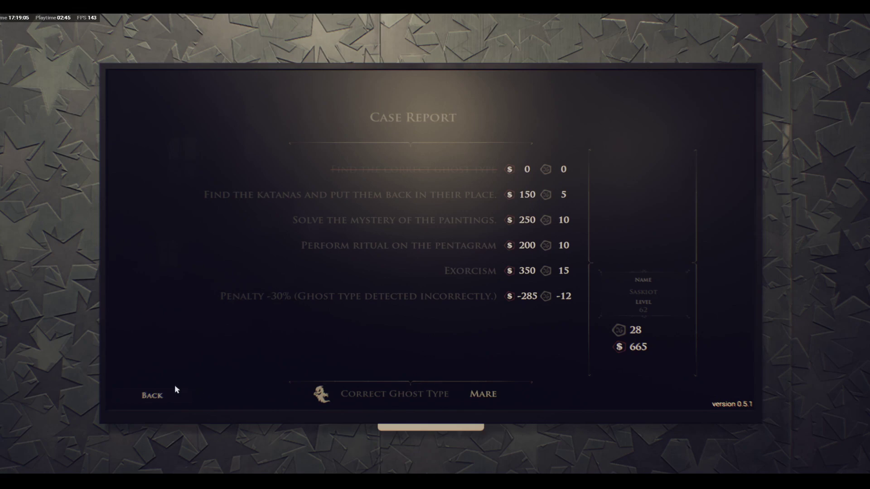
# Step: Close the lobby board and browse the real estate listings for the $50,000 Penthouse
pyautogui.click(157, 401)
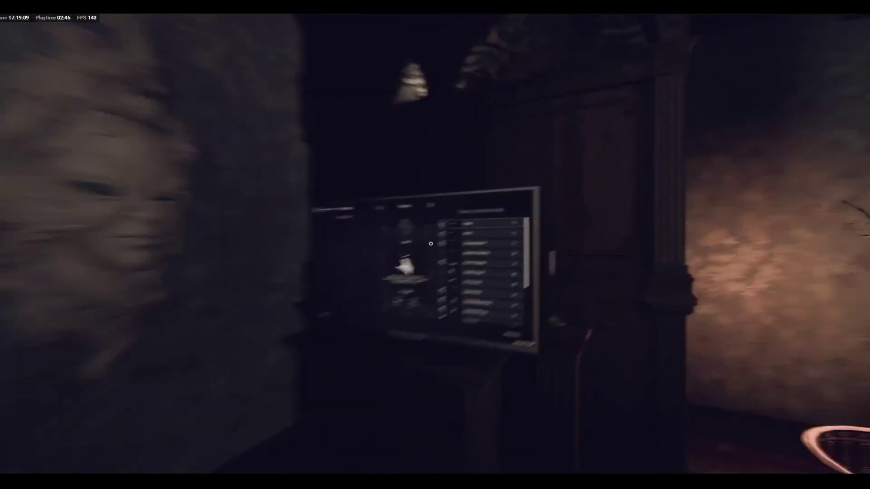
pyautogui.press('e')
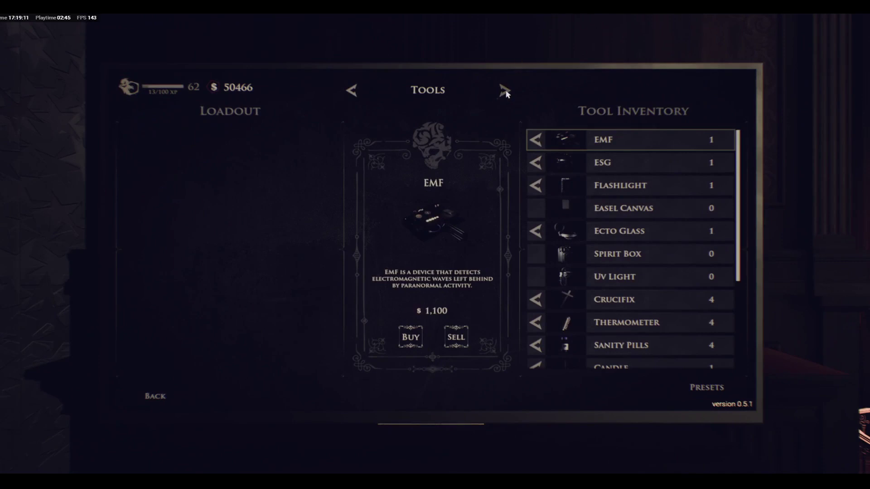
pyautogui.click(506, 89)
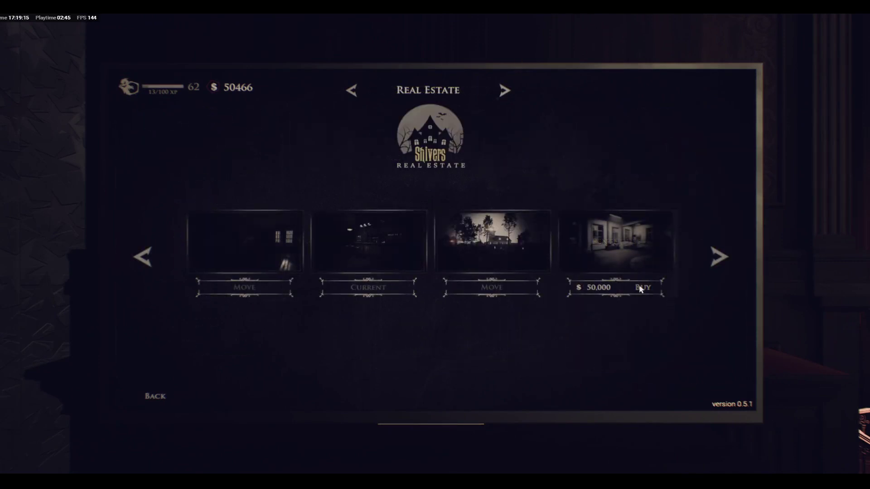
pyautogui.click(720, 256)
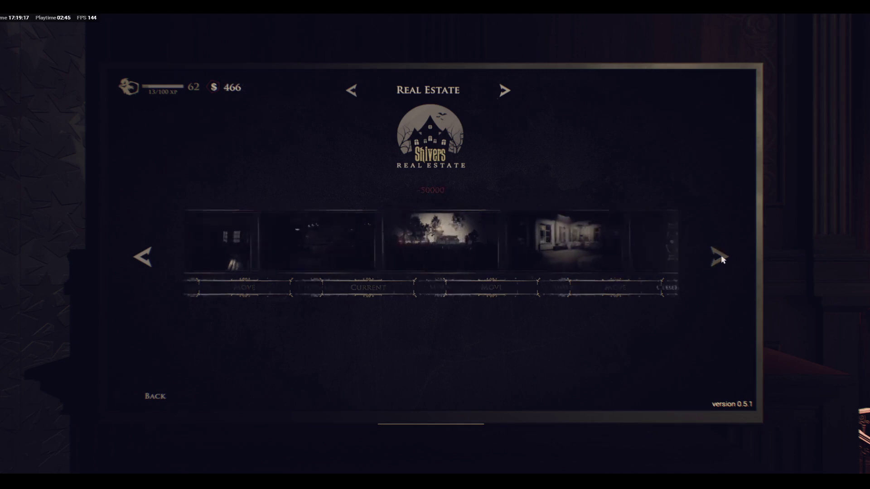
pyautogui.press('Escape')
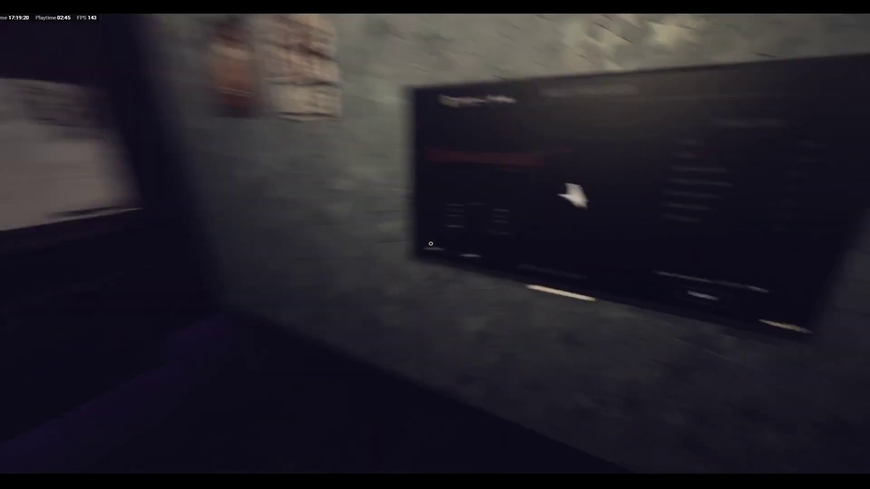
# Step: Reopen the multiplayer lobby and leave it to load the Penthouse
pyautogui.click(431, 243)
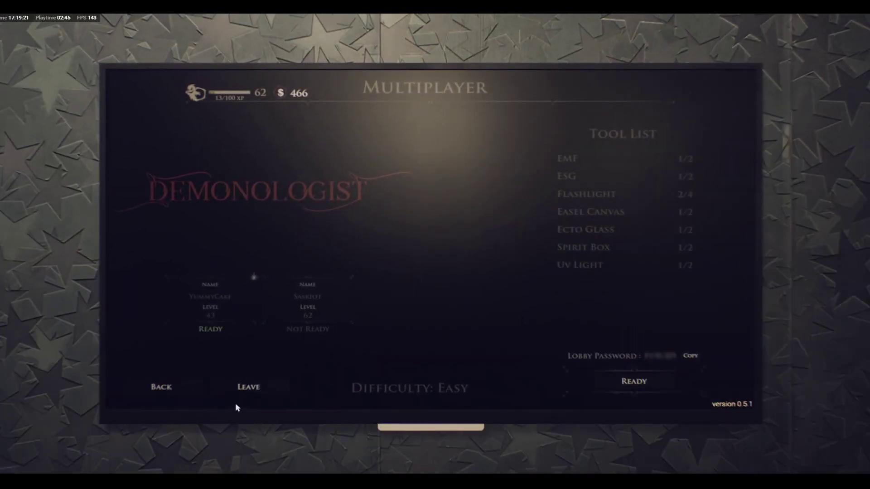
pyautogui.click(252, 389)
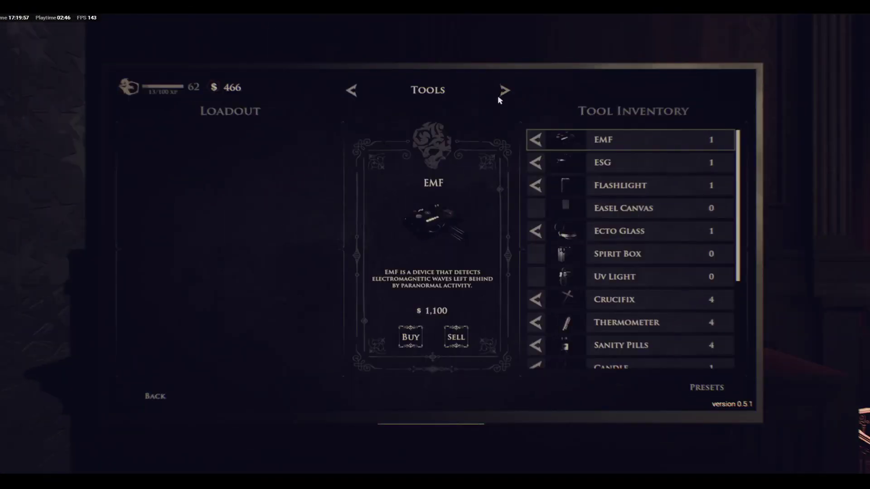
pyautogui.click(498, 95)
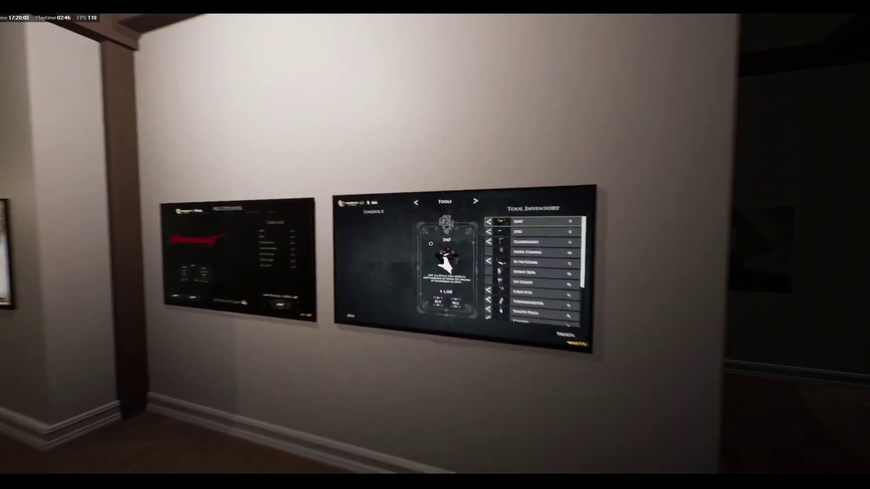
# Step: Walk past the tool monitors and read the former owner's note on the kitchen counter
pyautogui.press('w')
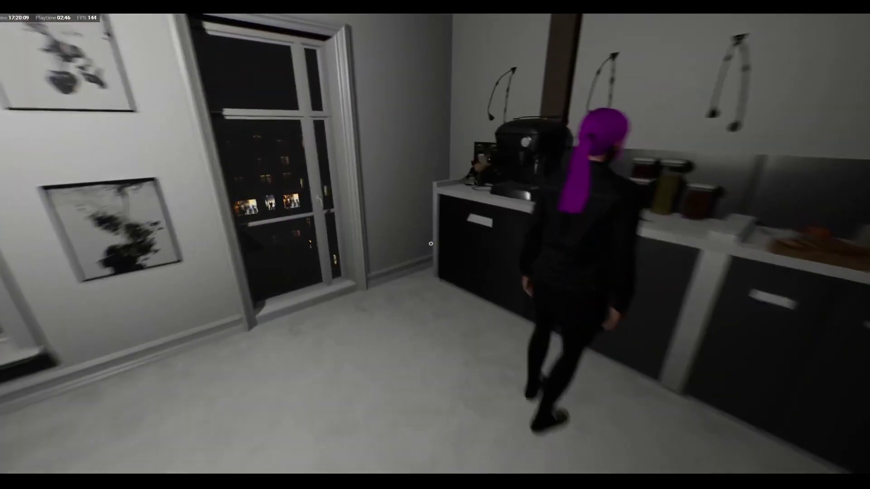
pyautogui.press('e')
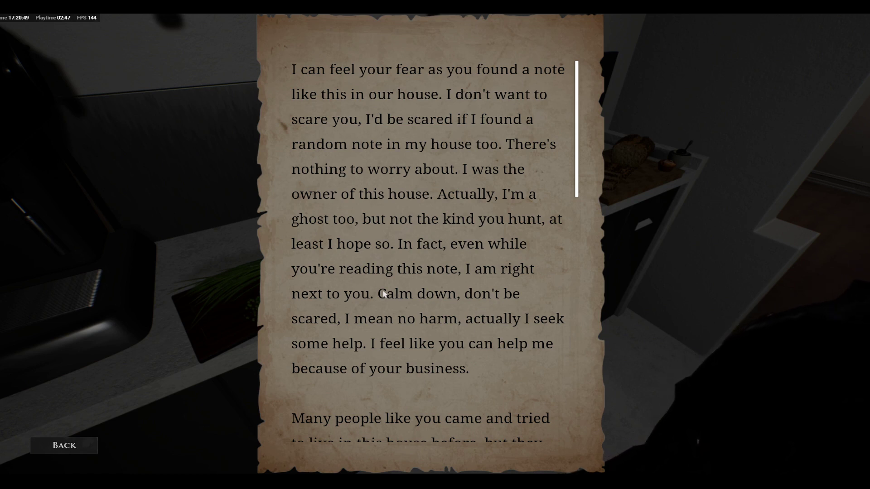
pyautogui.scroll(-2, 383, 293)
pyautogui.scroll(-3, 384, 294)
pyautogui.scroll(-2, 384, 293)
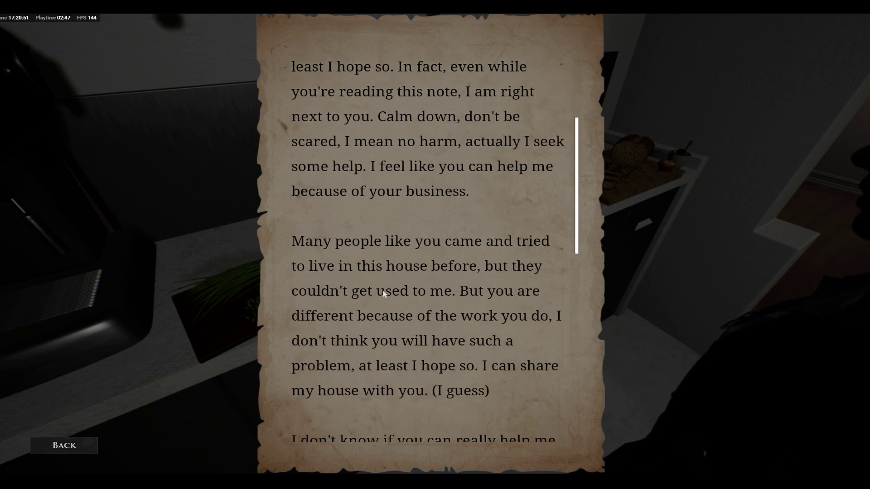
pyautogui.scroll(-2, 384, 294)
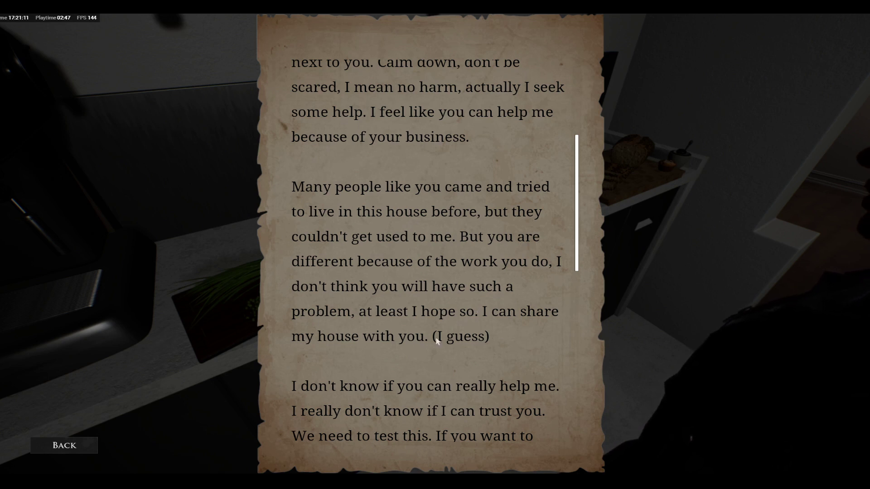
pyautogui.scroll(-2, 437, 342)
pyautogui.scroll(-1, 437, 342)
pyautogui.scroll(-1, 437, 342)
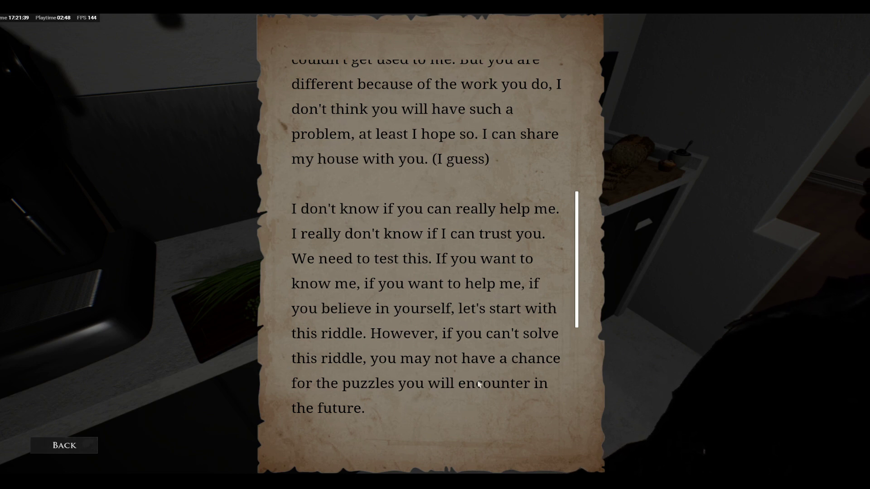
pyautogui.scroll(-1, 442, 377)
pyautogui.scroll(-1, 411, 372)
pyautogui.scroll(-1, 411, 372)
pyautogui.scroll(-1, 411, 372)
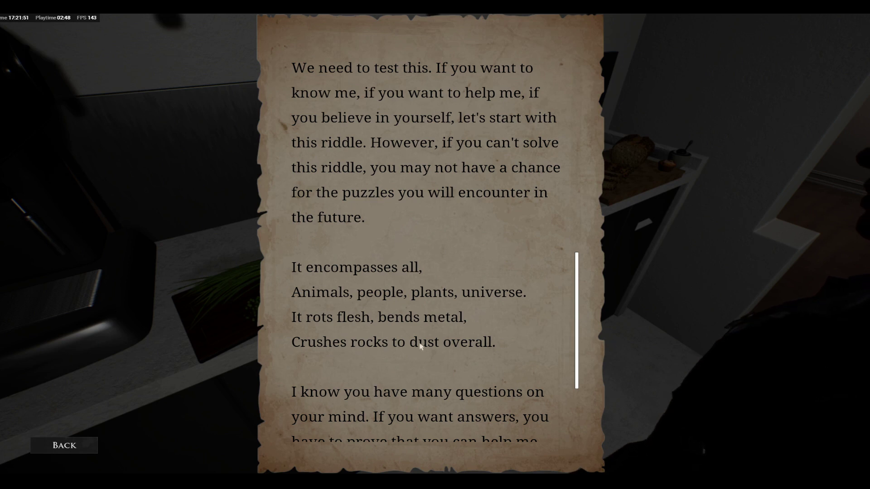
pyautogui.scroll(-1, 453, 345)
pyautogui.scroll(-2, 480, 340)
pyautogui.scroll(-3, 481, 341)
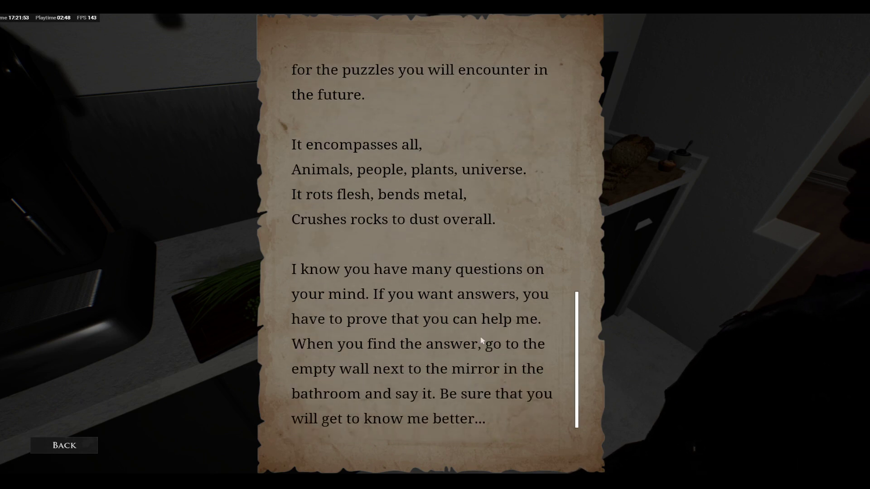
pyautogui.scroll(-2, 481, 340)
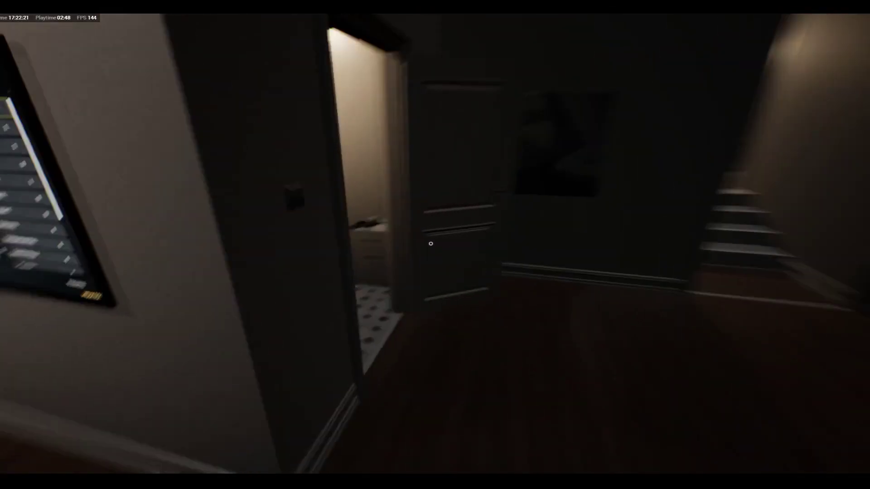
# Step: Walk into the small bathroom and inspect the empty wall beside the mirror
pyautogui.press('w')
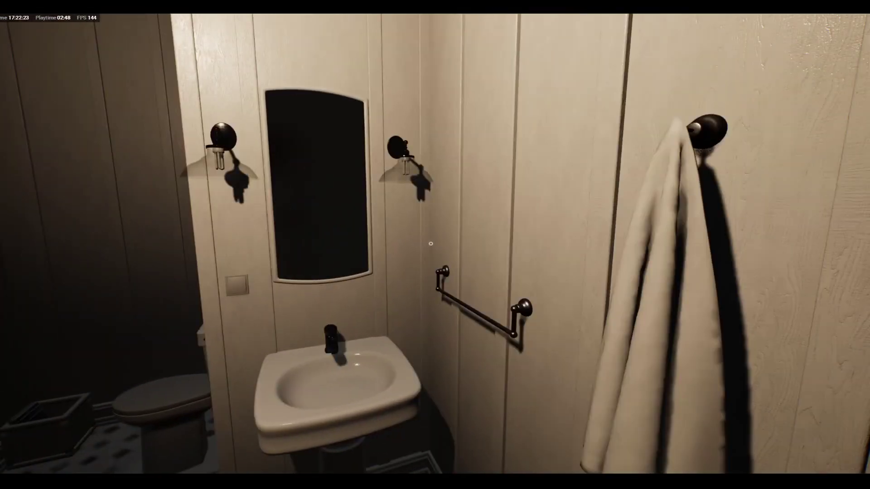
pyautogui.press('w')
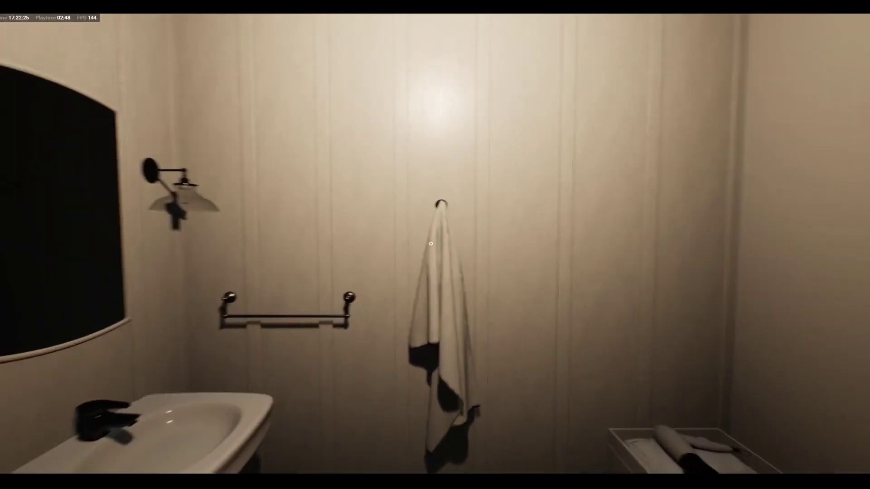
pyautogui.press('w')
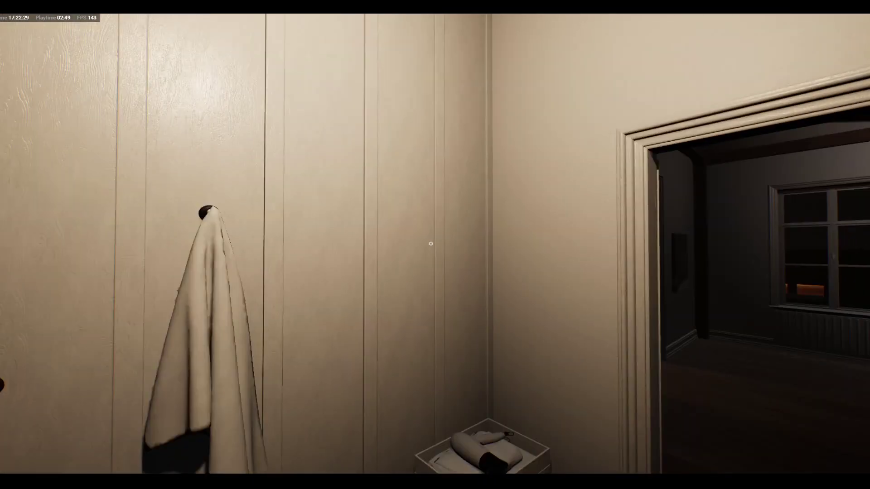
pyautogui.press('s')
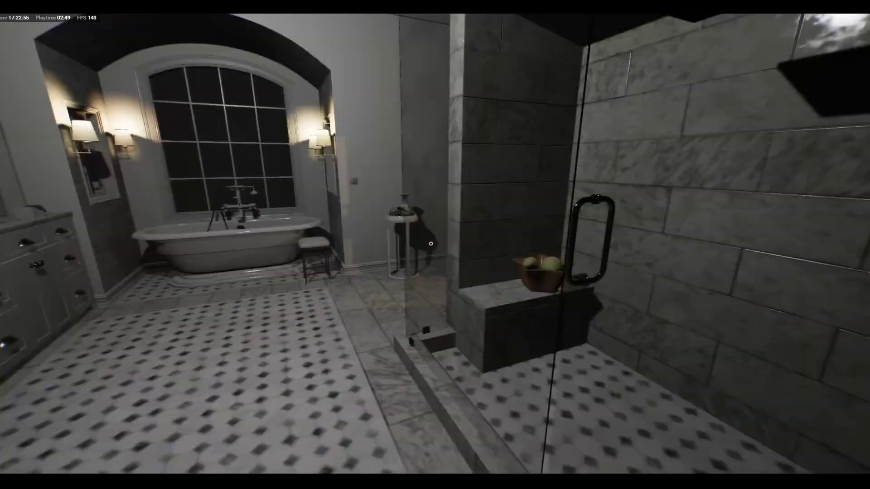
# Step: Walk down the dark hallway onto the blood-stained bedroom floor
pyautogui.press('w')
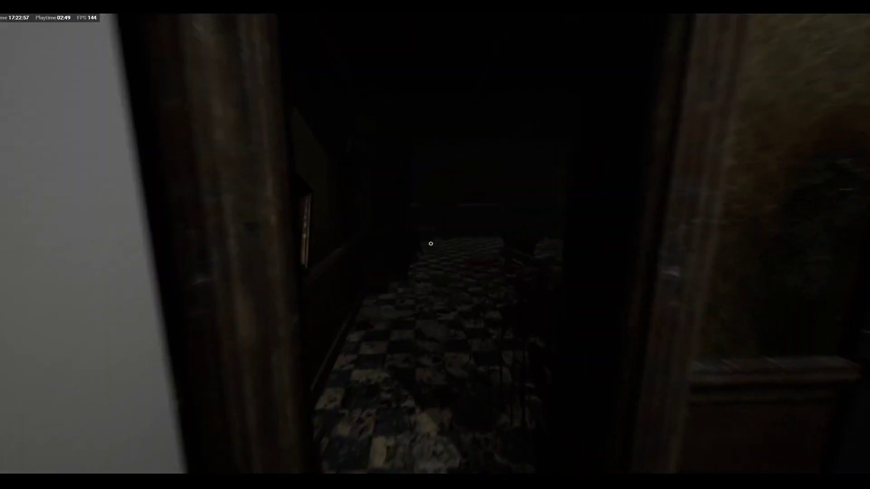
pyautogui.press('w')
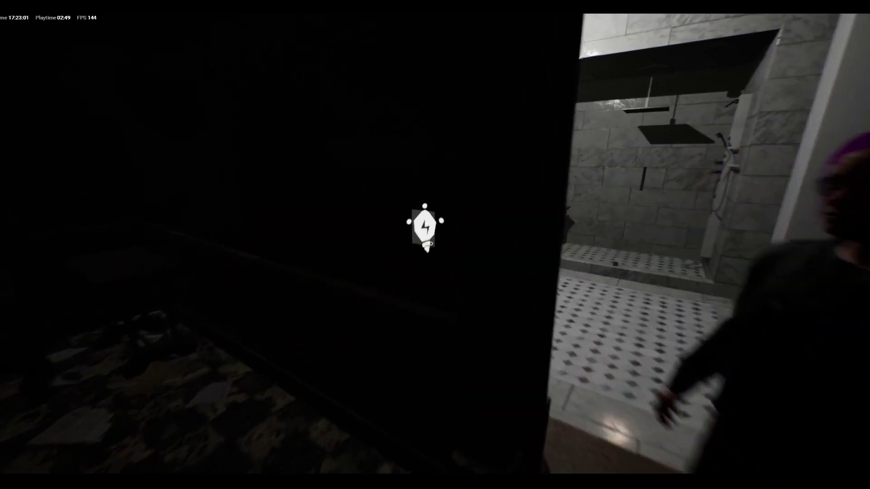
pyautogui.press('w')
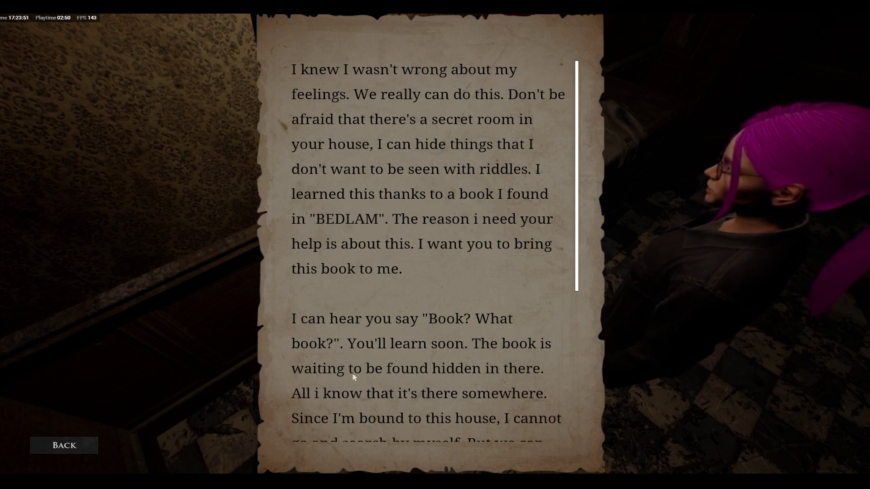
pyautogui.scroll(-1, 442, 420)
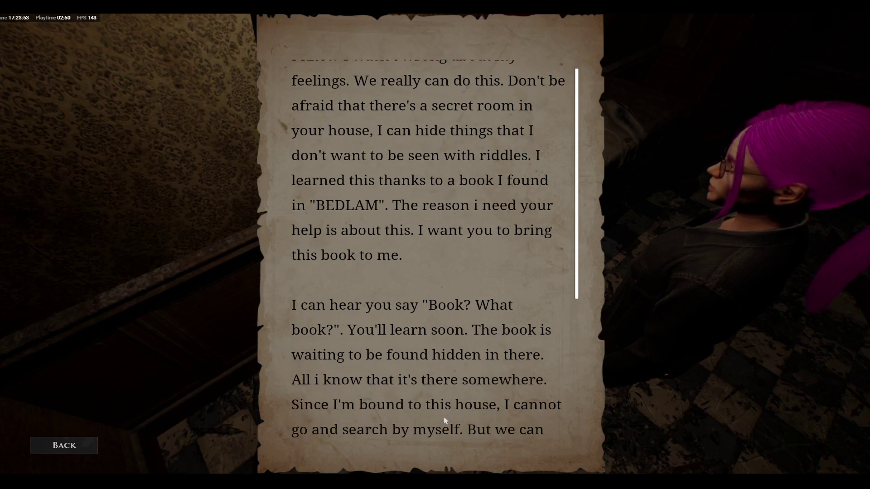
pyautogui.scroll(-2, 442, 418)
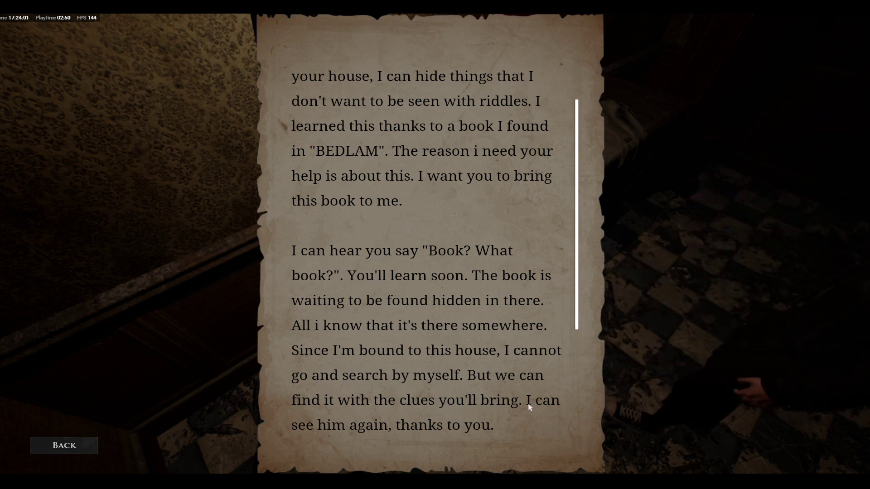
pyautogui.scroll(-1, 335, 387)
pyautogui.scroll(-1, 336, 385)
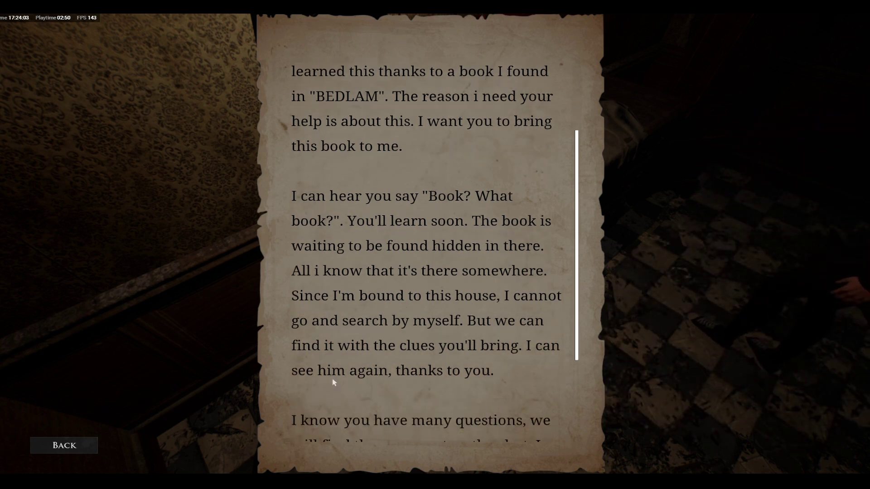
pyautogui.scroll(-4, 336, 386)
pyautogui.scroll(-3, 333, 382)
pyautogui.scroll(-4, 333, 382)
pyautogui.scroll(-2, 336, 382)
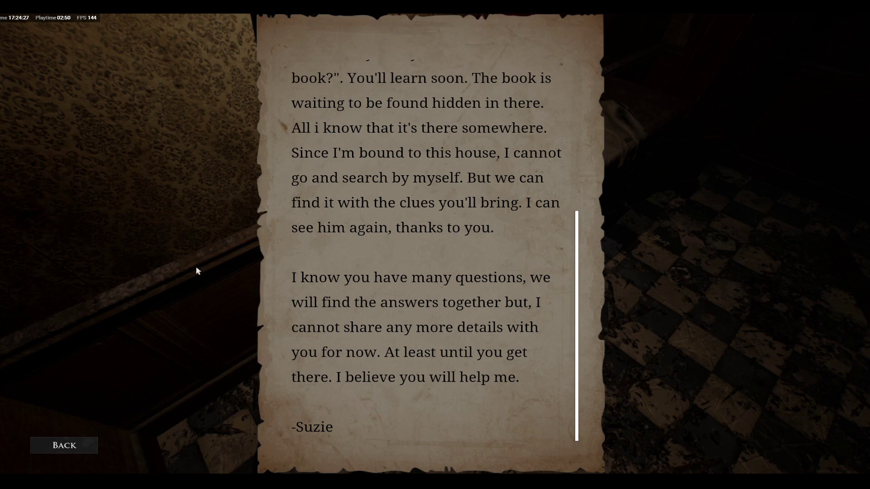
# Step: Close Suzie's signed note with Escape, back to the blood-stained bedroom
pyautogui.press('Escape')
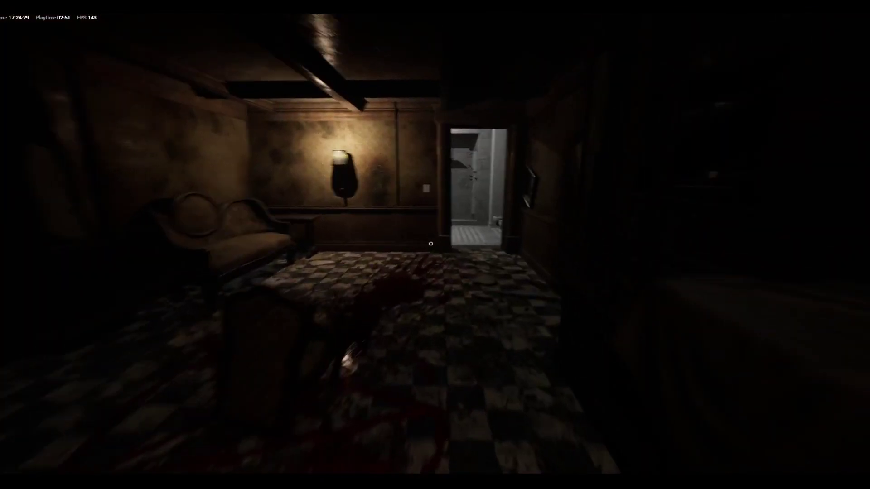
# Step: Walk through the tiled bathroom and bedroom toward the doorway beside the chart
pyautogui.press('w')
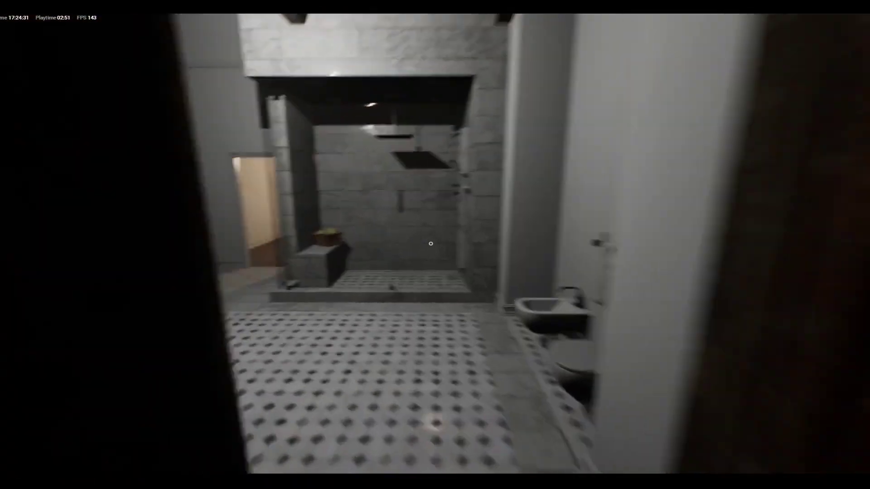
pyautogui.press('w')
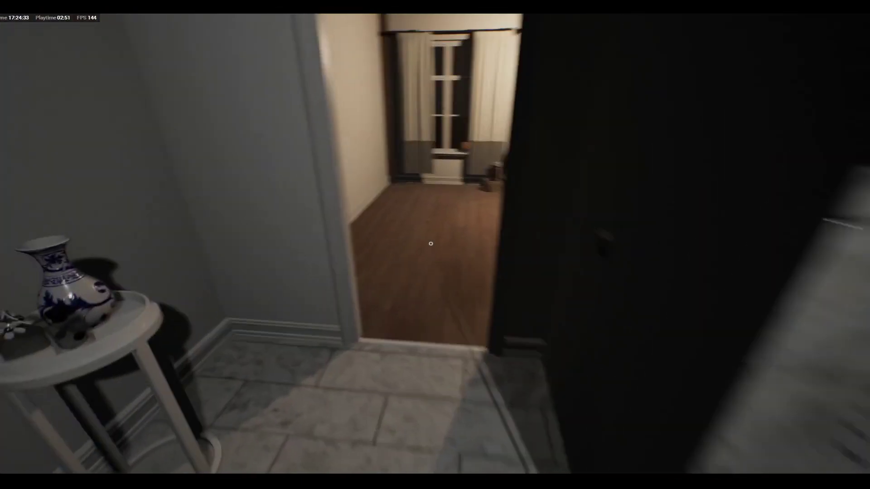
pyautogui.press('w')
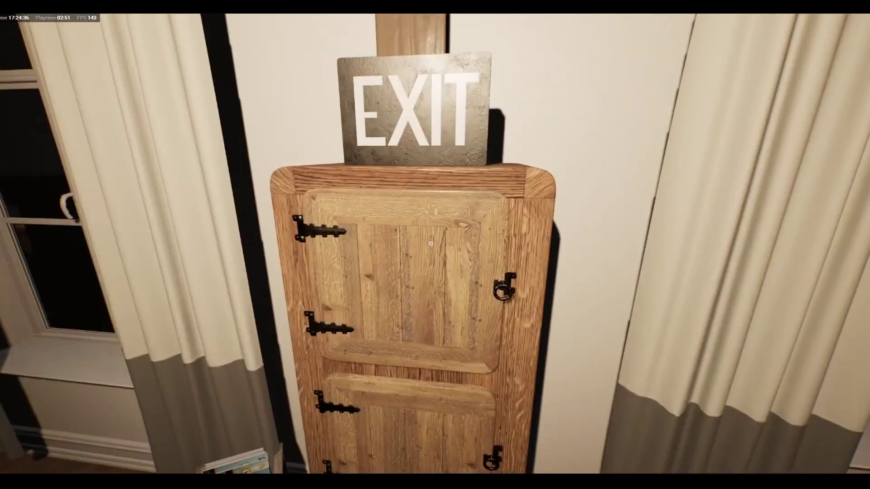
pyautogui.moveTo(431, 244); pyautogui.dragTo(431, 244)
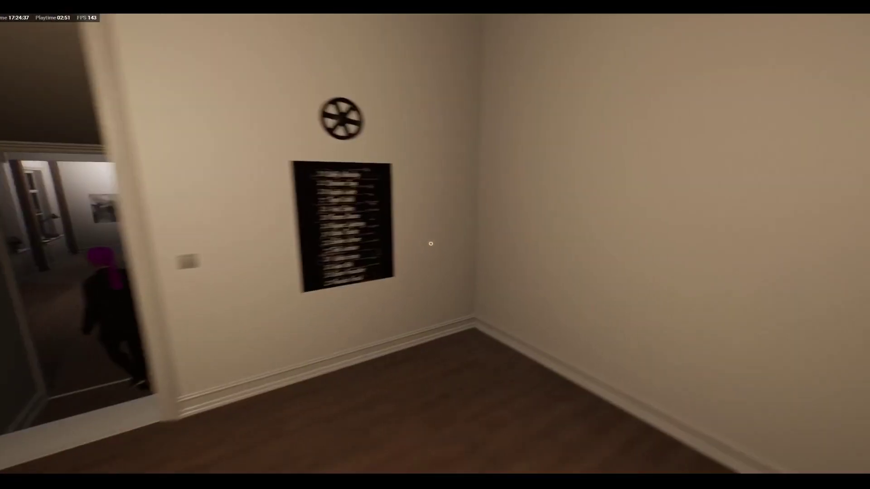
# Step: Cross the hall into the kitchen and read the Bedlam asylum note on the counter
pyautogui.press('w')
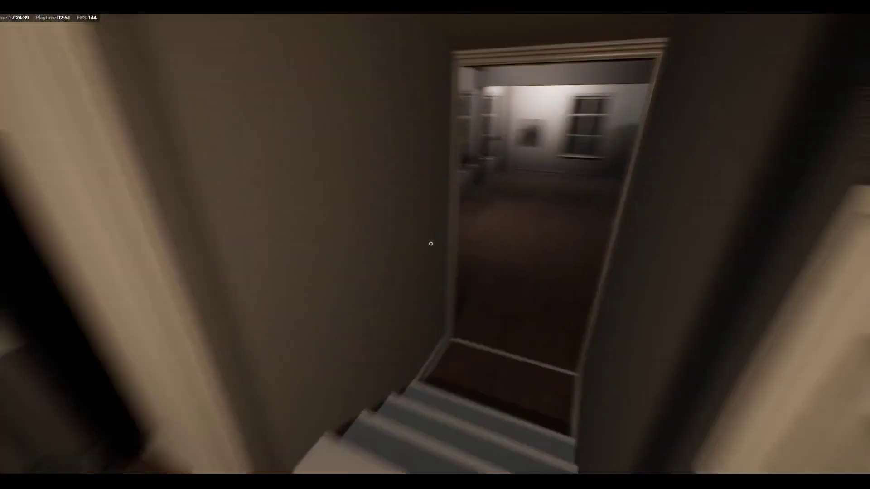
pyautogui.press('w')
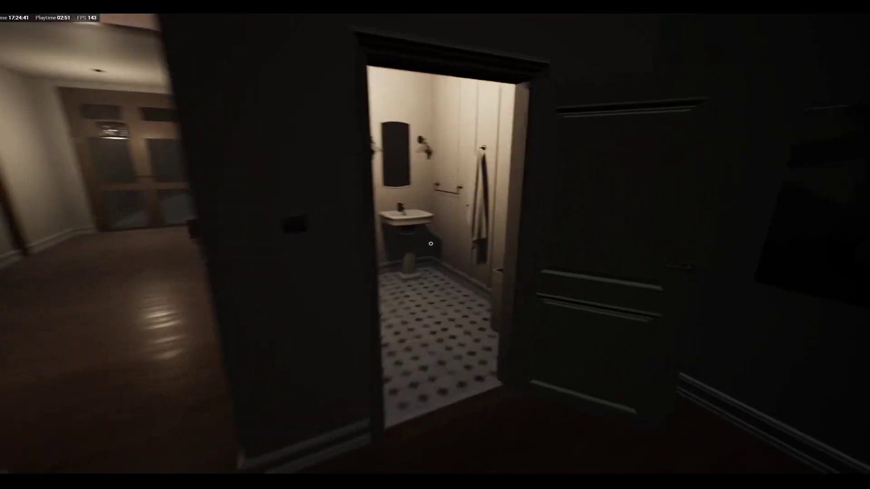
pyautogui.press('w')
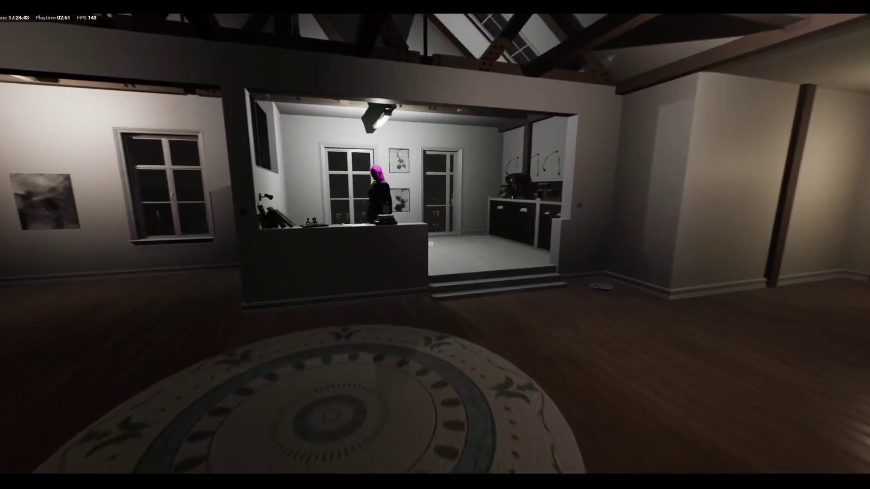
pyautogui.press('w')
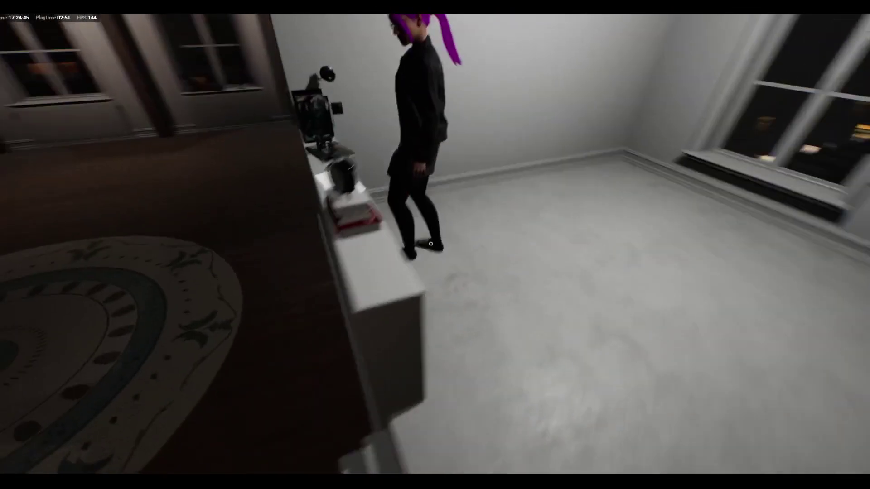
pyautogui.press('e')
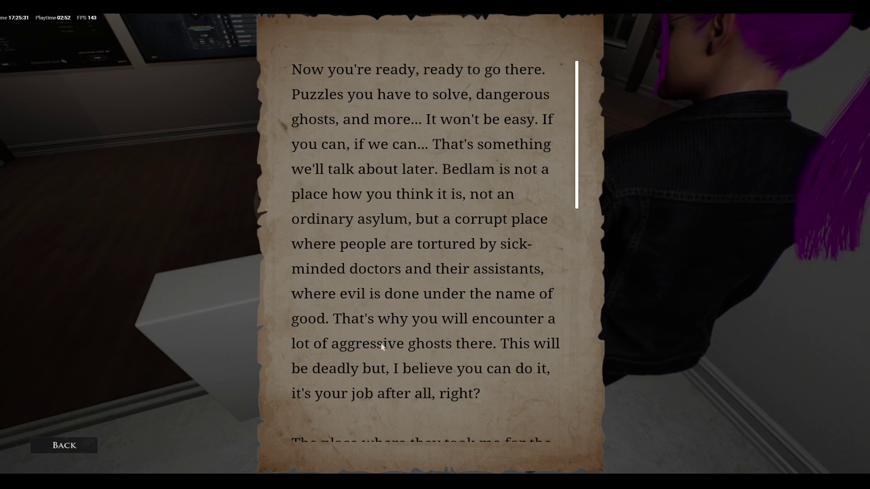
pyautogui.scroll(-2, 374, 289)
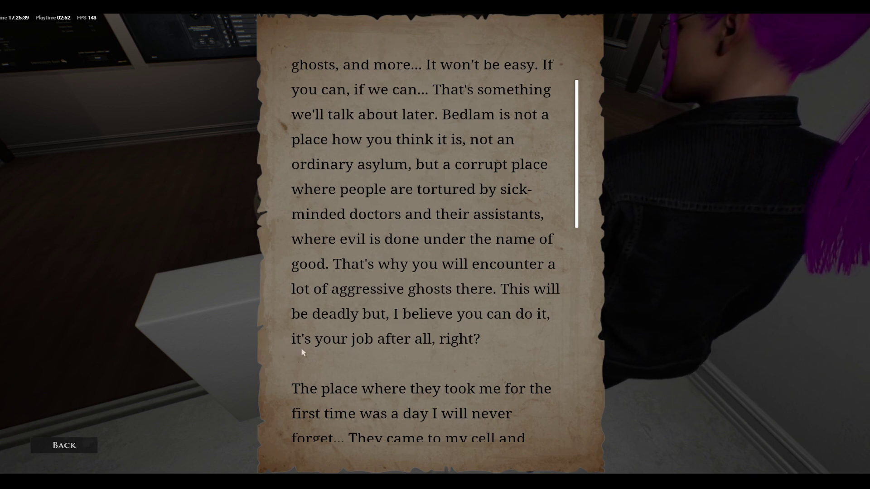
pyautogui.scroll(-2, 445, 335)
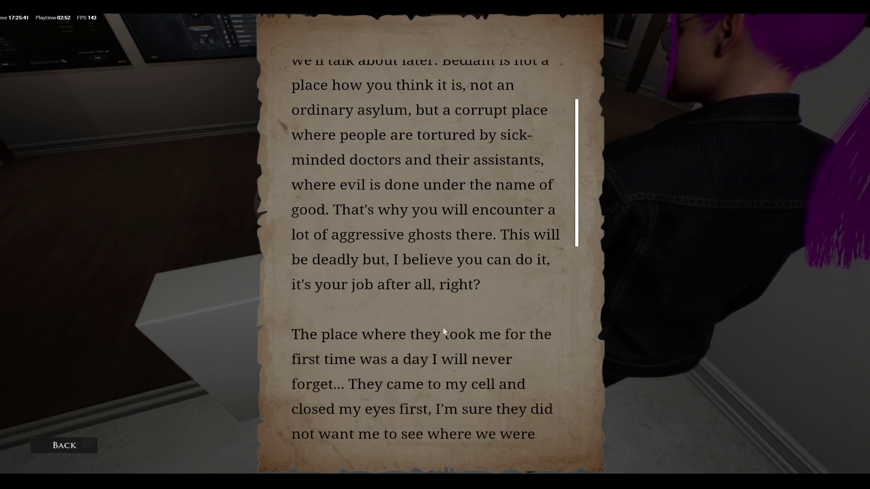
pyautogui.scroll(-2, 445, 331)
pyautogui.scroll(-5, 446, 331)
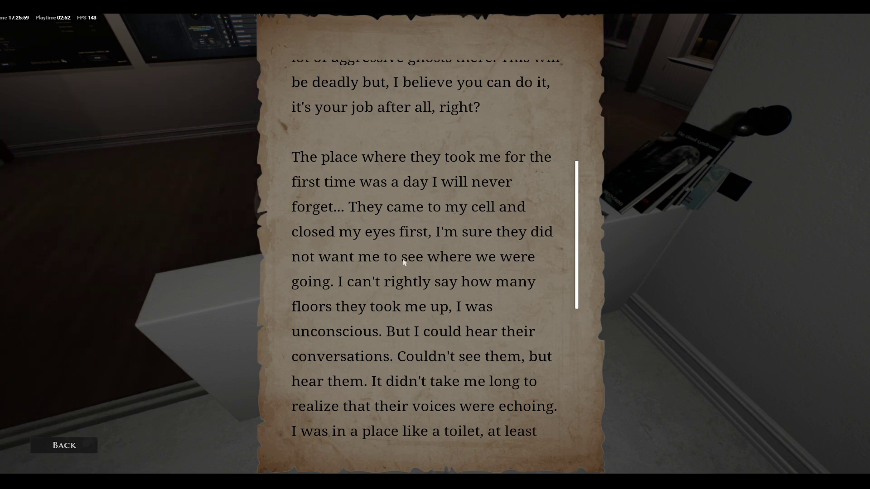
pyautogui.scroll(-2, 451, 256)
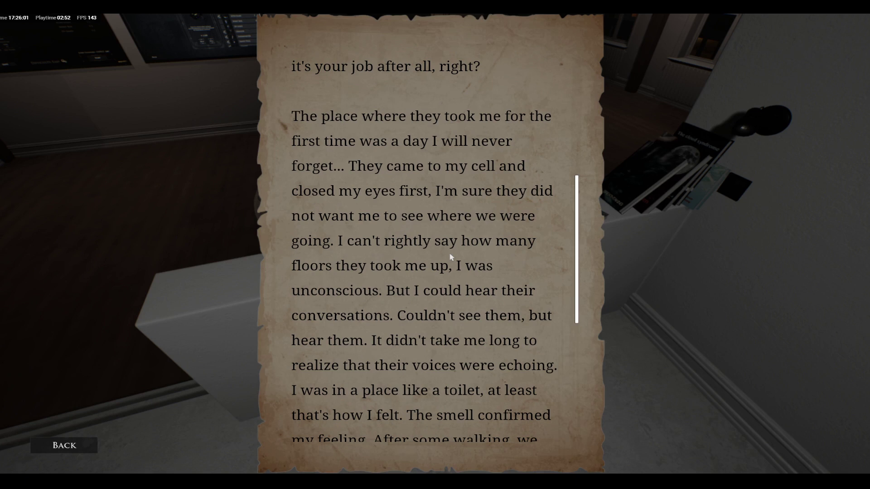
pyautogui.scroll(-1, 330, 250)
pyautogui.scroll(-2, 340, 243)
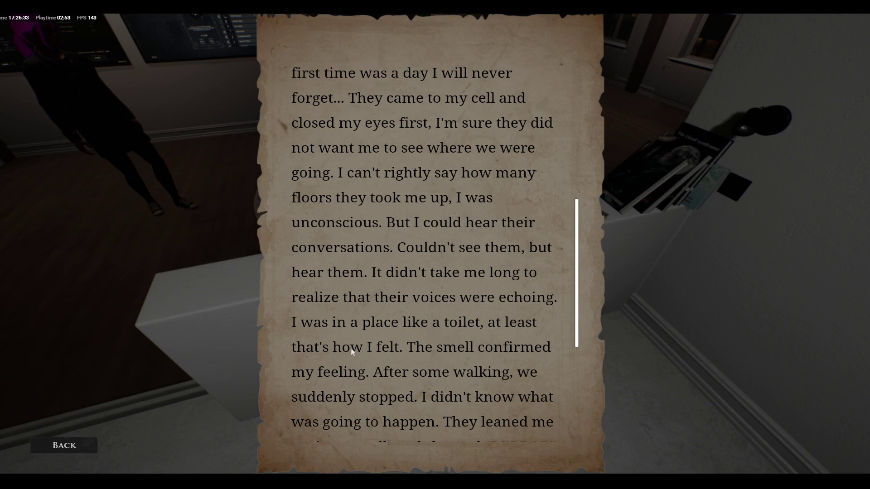
pyautogui.scroll(-1, 379, 375)
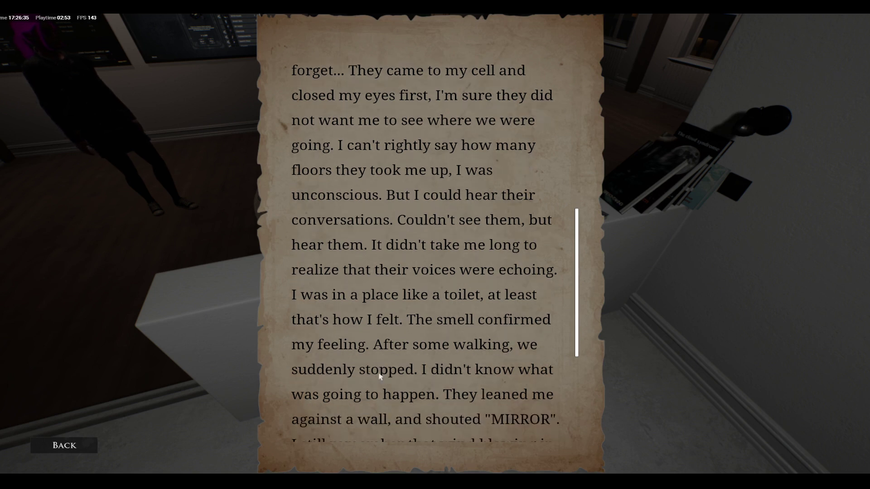
pyautogui.scroll(-1, 379, 374)
pyautogui.scroll(-3, 380, 375)
pyautogui.scroll(-1, 380, 375)
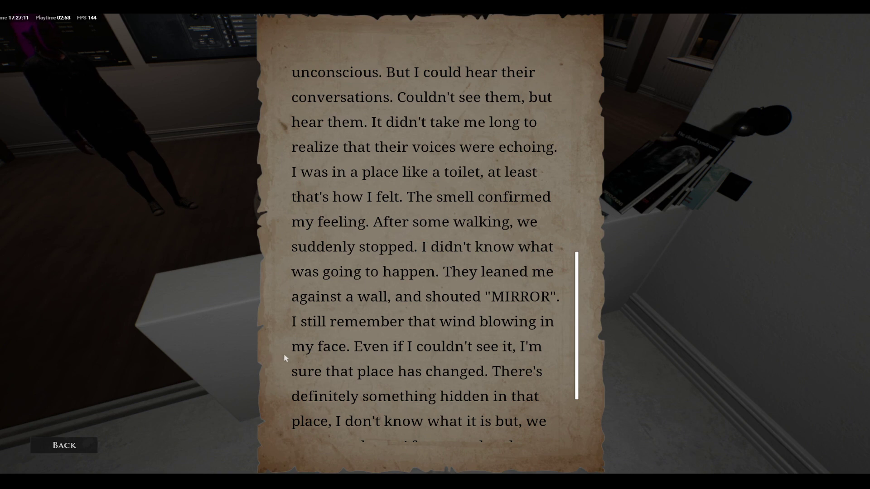
pyautogui.scroll(-1, 441, 370)
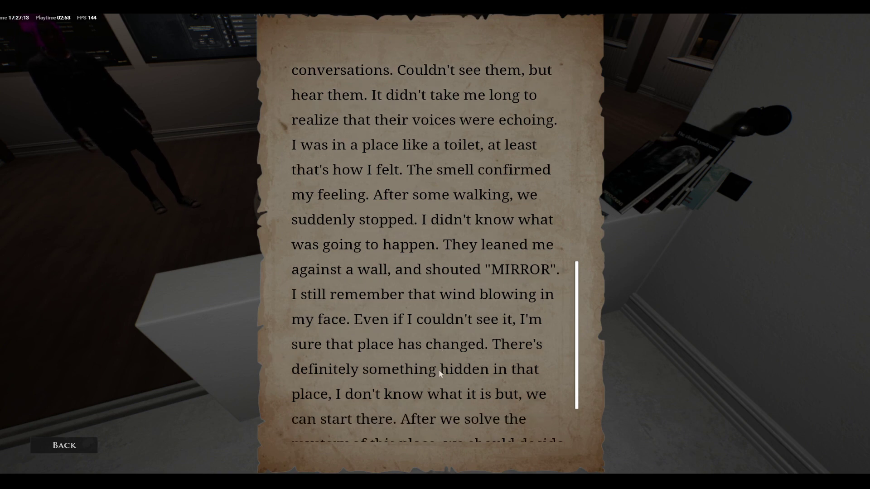
pyautogui.scroll(-1, 440, 371)
pyautogui.scroll(-2, 441, 371)
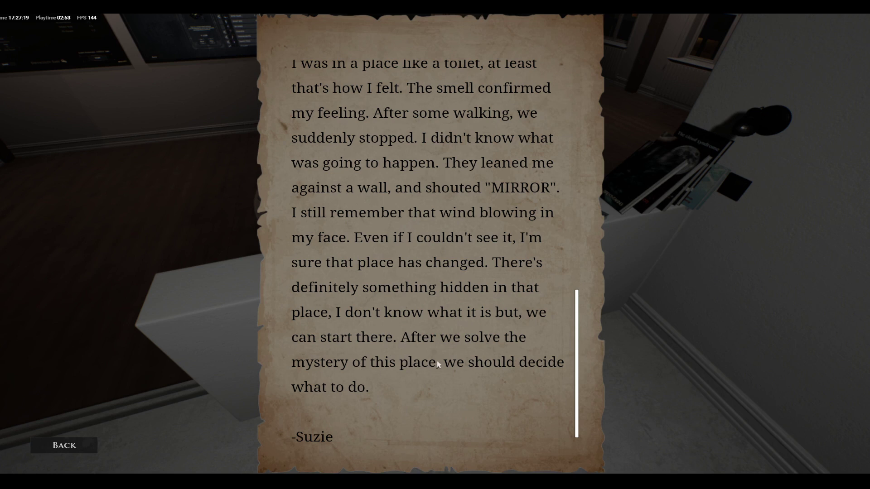
pyautogui.scroll(-1, 438, 365)
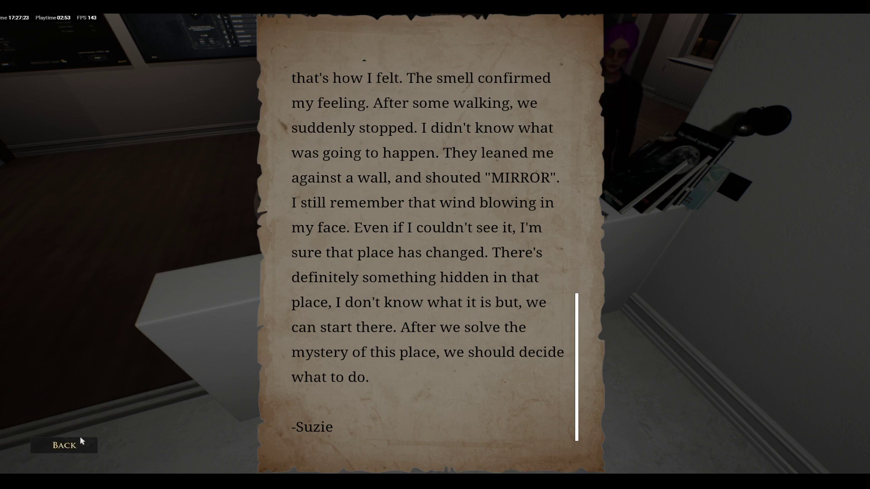
# Step: Close Suzie's mirror note with the Back button, returning to the penthouse room
pyautogui.click(64, 446)
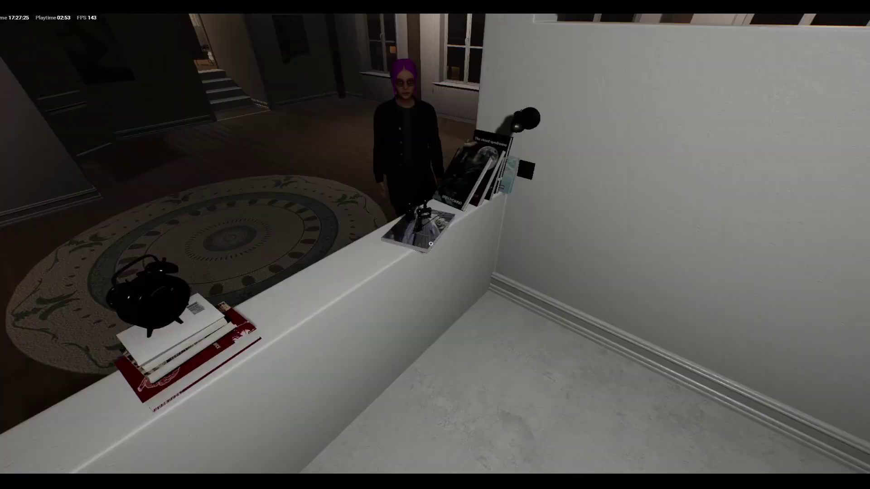
# Step: Visit the kitchen counter note, then walk the hallway back toward the open room
pyautogui.press('w')
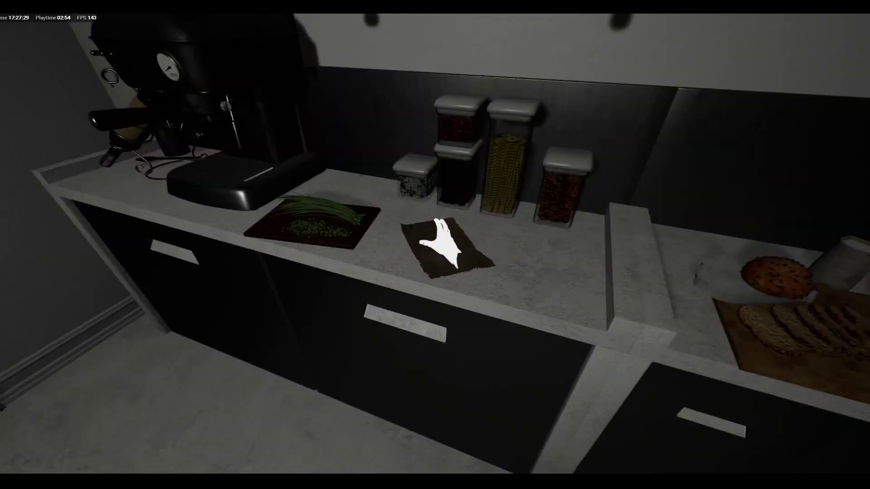
pyautogui.press('e')
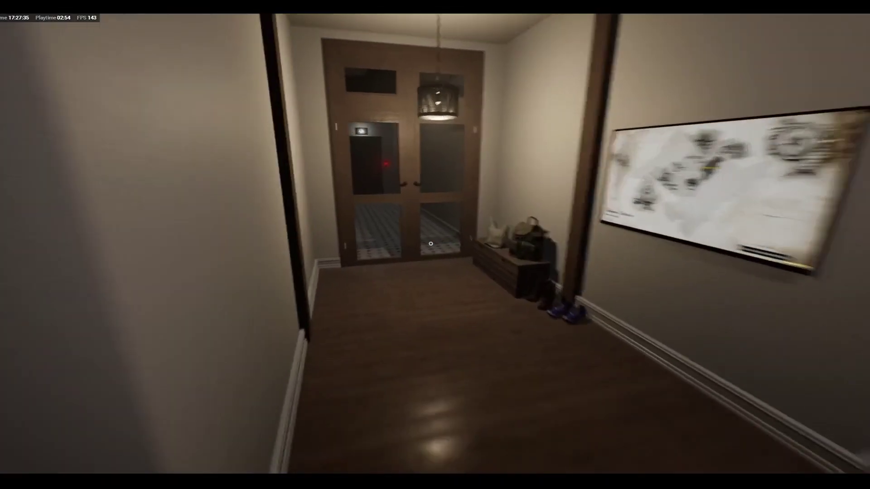
pyautogui.press('w')
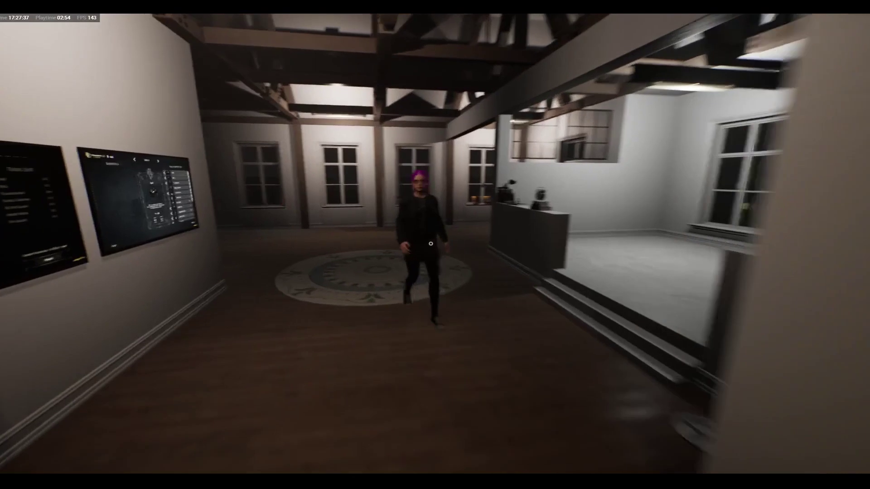
pyautogui.press('w')
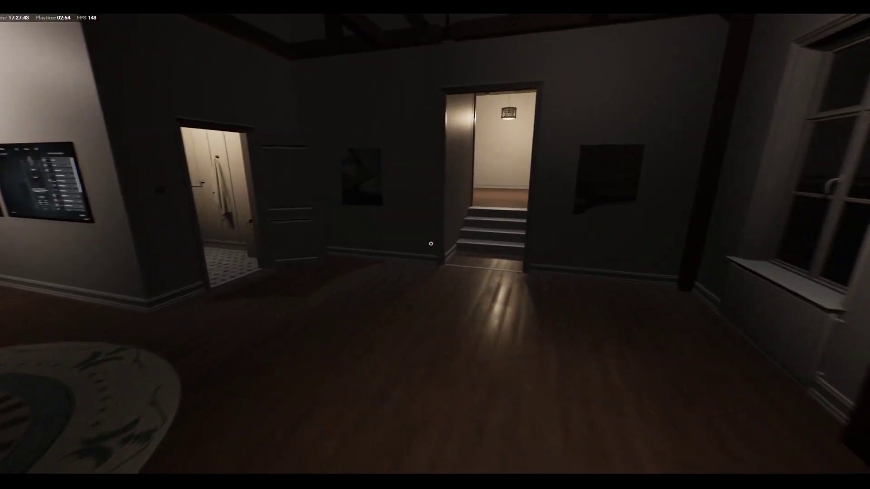
# Step: Climb the stairs into the bedroom and walk through its bathroom
pyautogui.press('w')
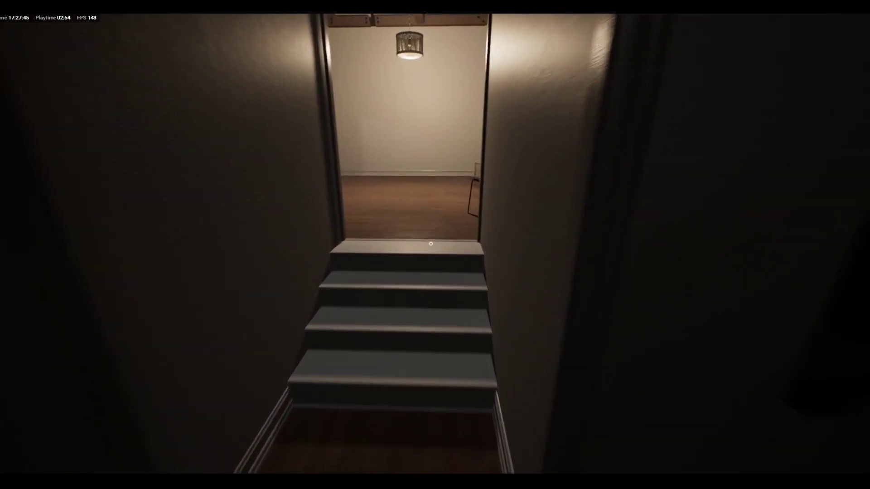
pyautogui.press('w')
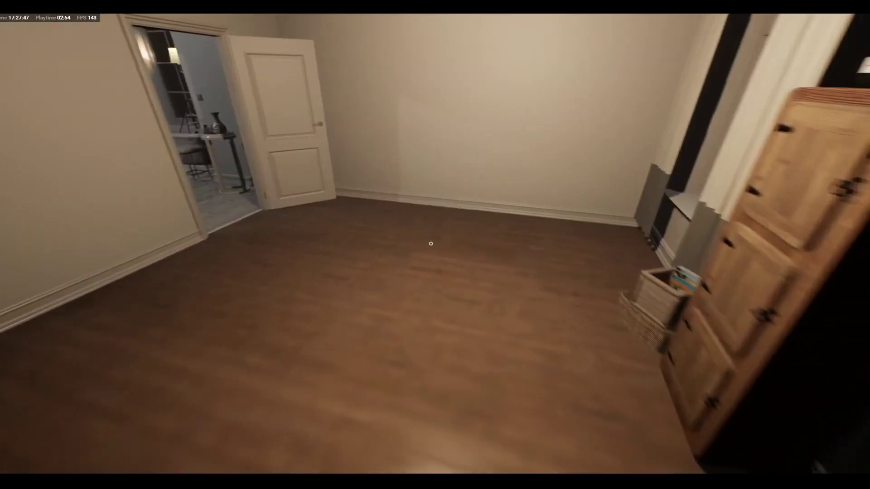
pyautogui.press('w')
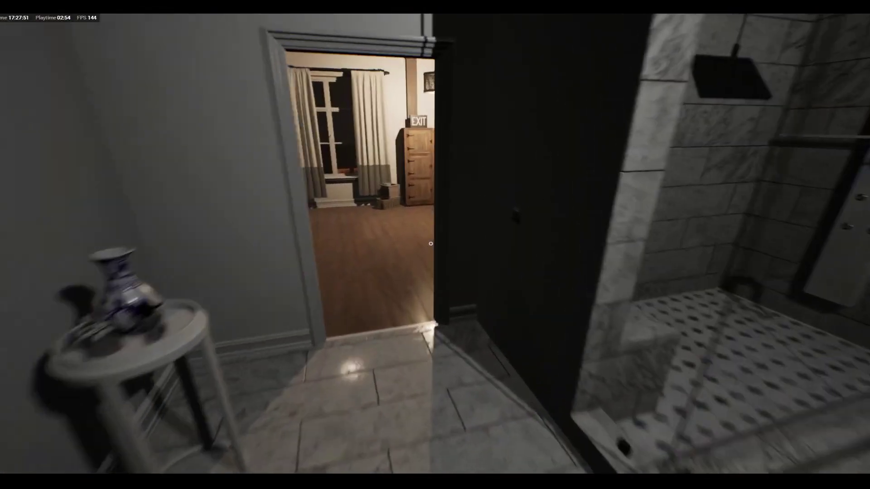
pyautogui.press('w')
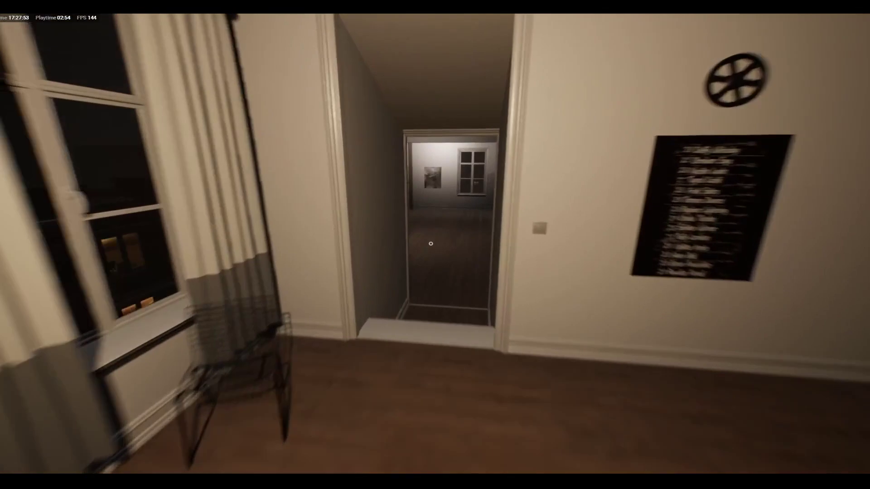
# Step: Cross the large room into the hallway and stop at the wall-mounted screens
pyautogui.press('w')
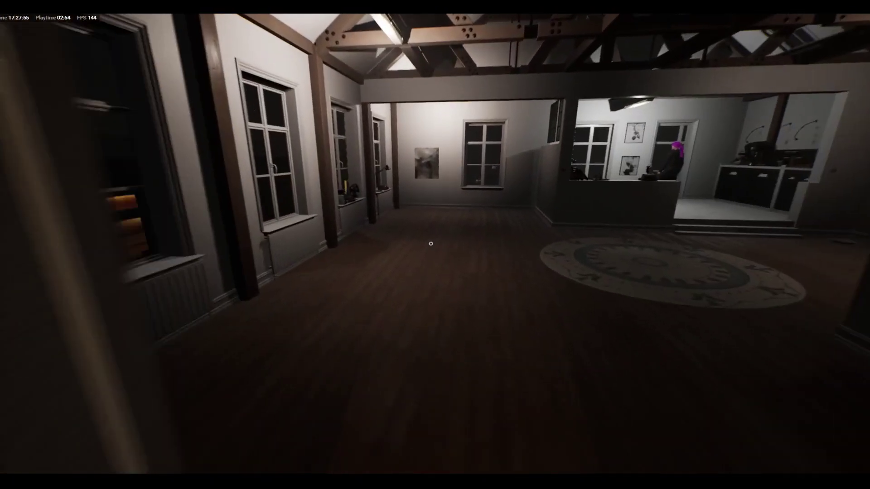
pyautogui.press('w')
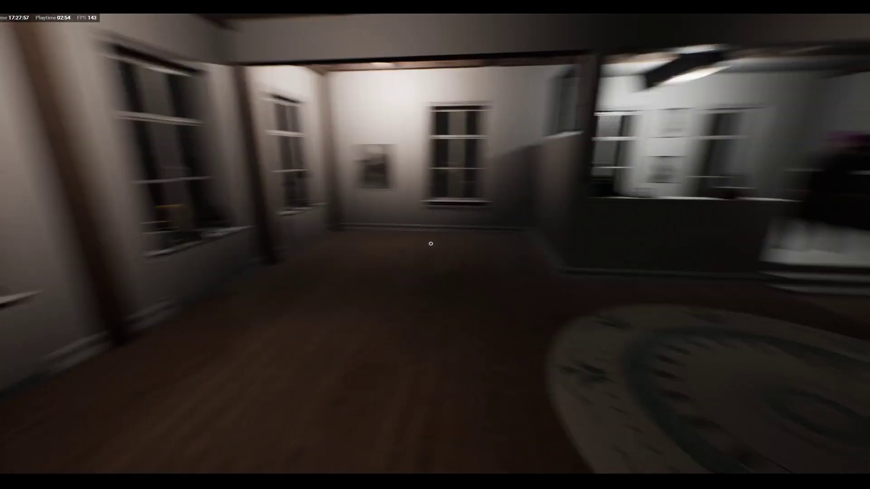
pyautogui.press('w')
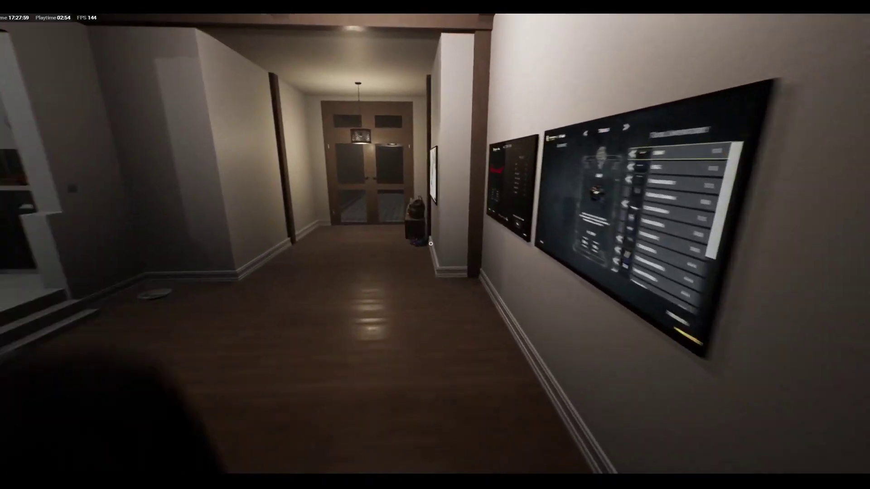
pyautogui.press('w')
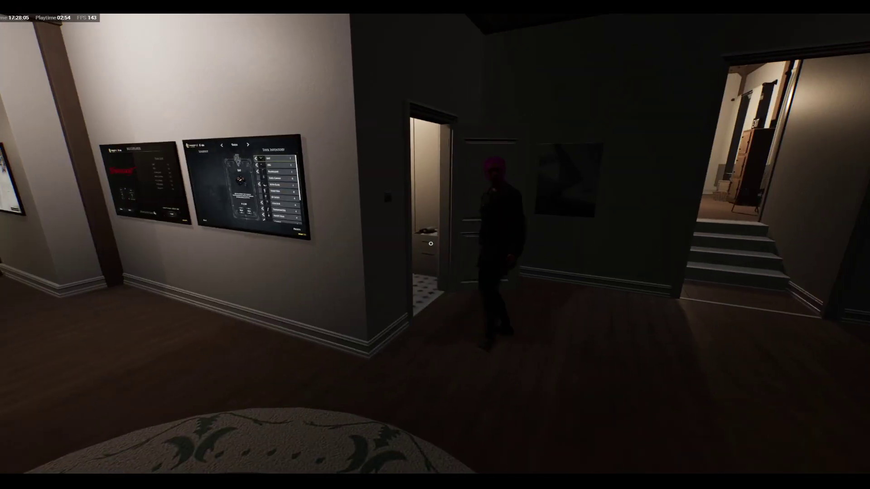
pyautogui.press('w')
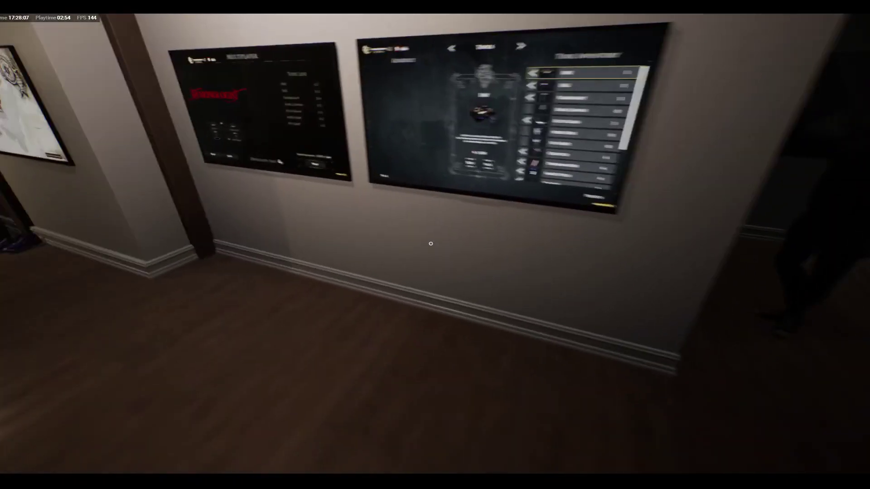
# Step: Interact with the Multiplayer wall screen, showing the tool list, two players and Easy difficulty
pyautogui.press('e')
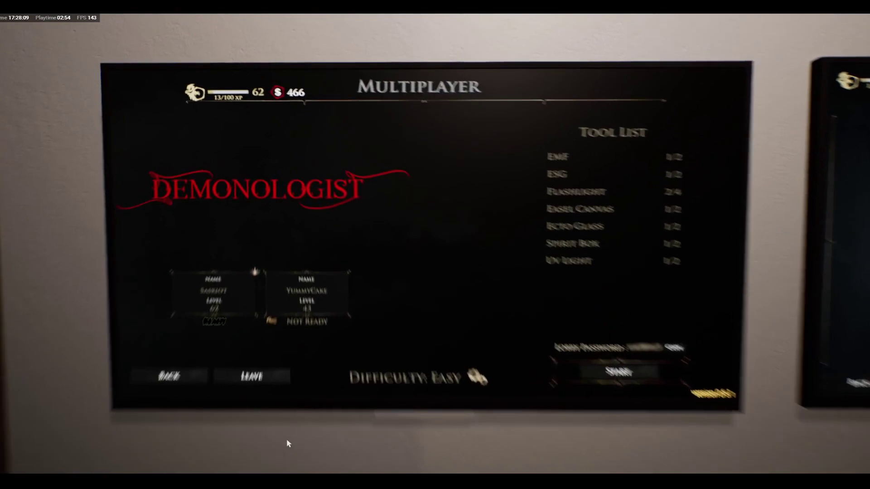